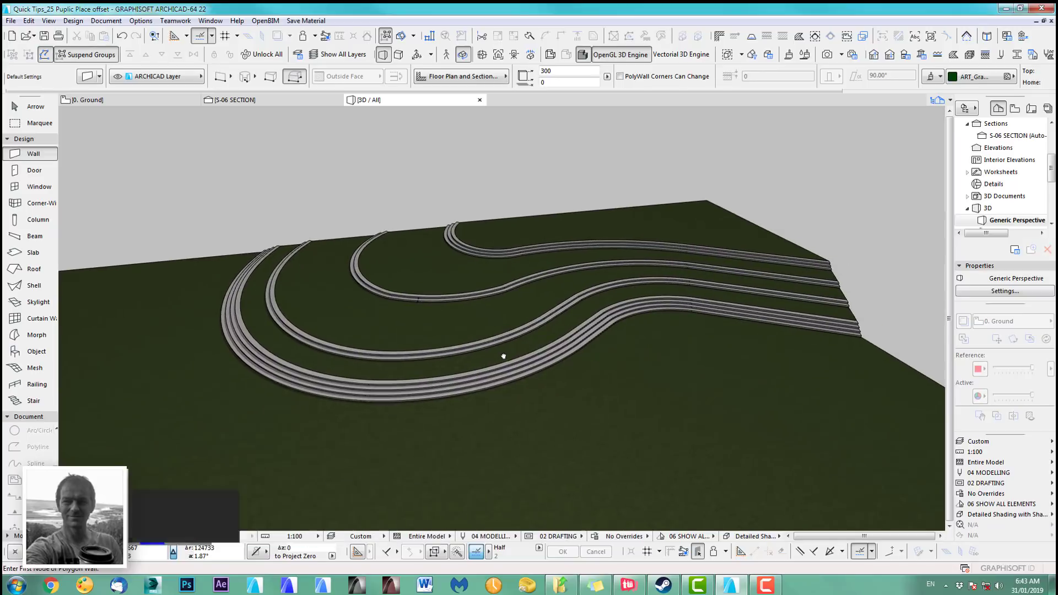
{"action": "middle_click_drag", "start_coordinate": [526, 388], "coordinate": [556, 349], "text": "shift"}
{"action": "scroll", "coordinate": [556, 349], "scroll_direction": "up", "scroll_amount": 5}
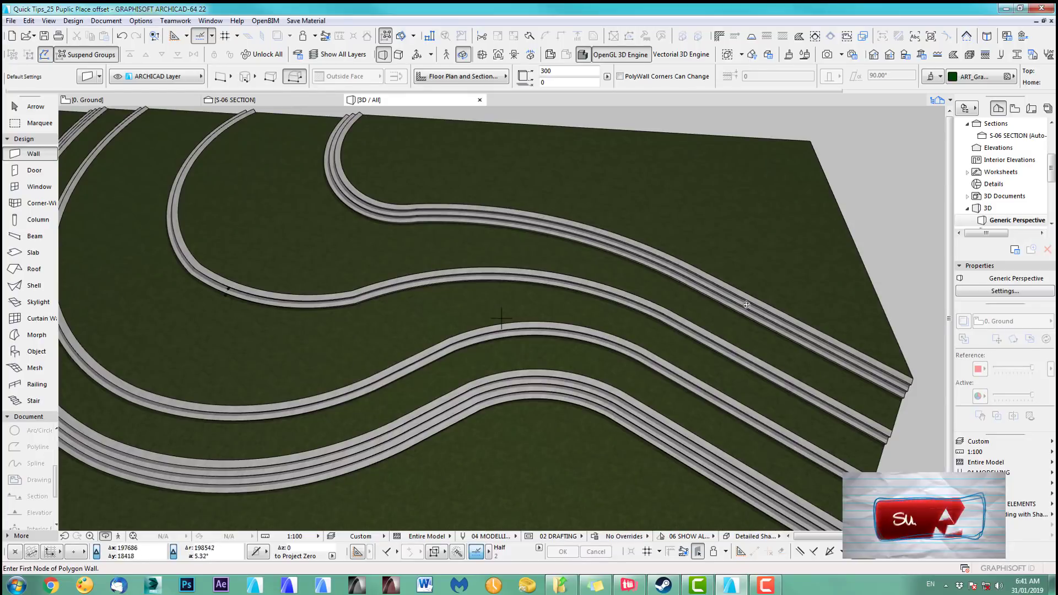
{"action": "middle_click_drag", "start_coordinate": [432, 366], "coordinate": [557, 298], "text": "shift"}
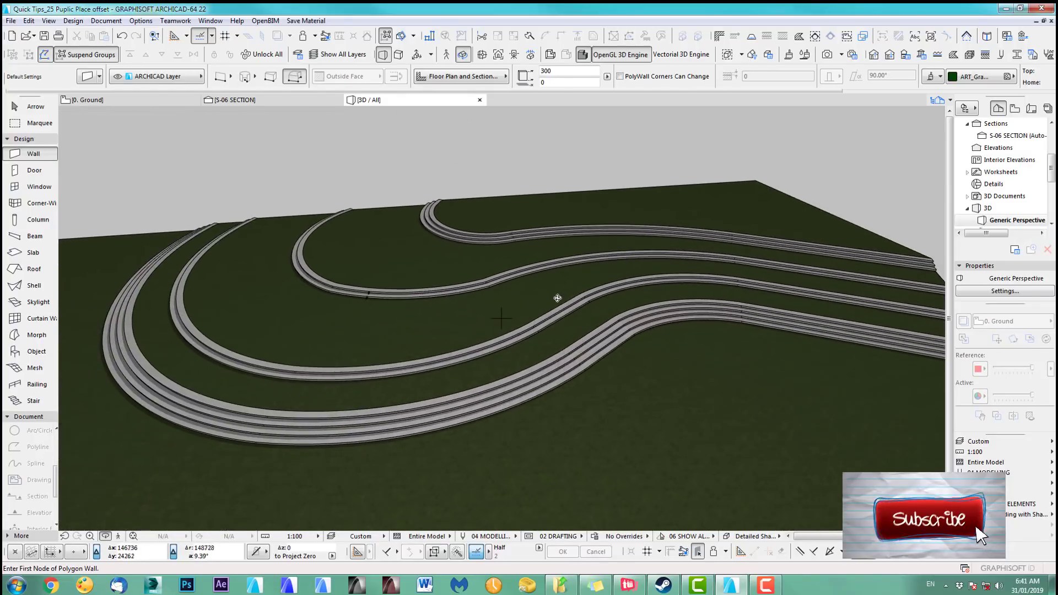
{"action": "scroll", "coordinate": [520, 346], "scroll_direction": "down", "scroll_amount": 3}
{"action": "middle_click_drag", "start_coordinate": [520, 344], "coordinate": [472, 347], "text": "shift"}
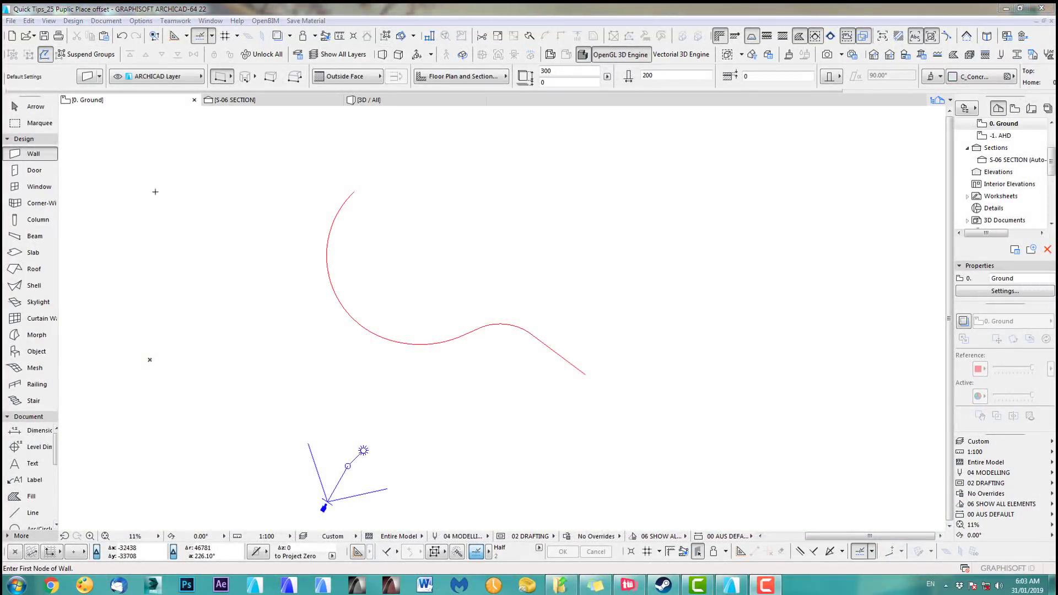
Step: Select the curved polyline and create an offset copy on its outer side at a distance of 1000, using the Multiply offset method
{"action": "left_click", "coordinate": [398, 344], "text": "shift"}
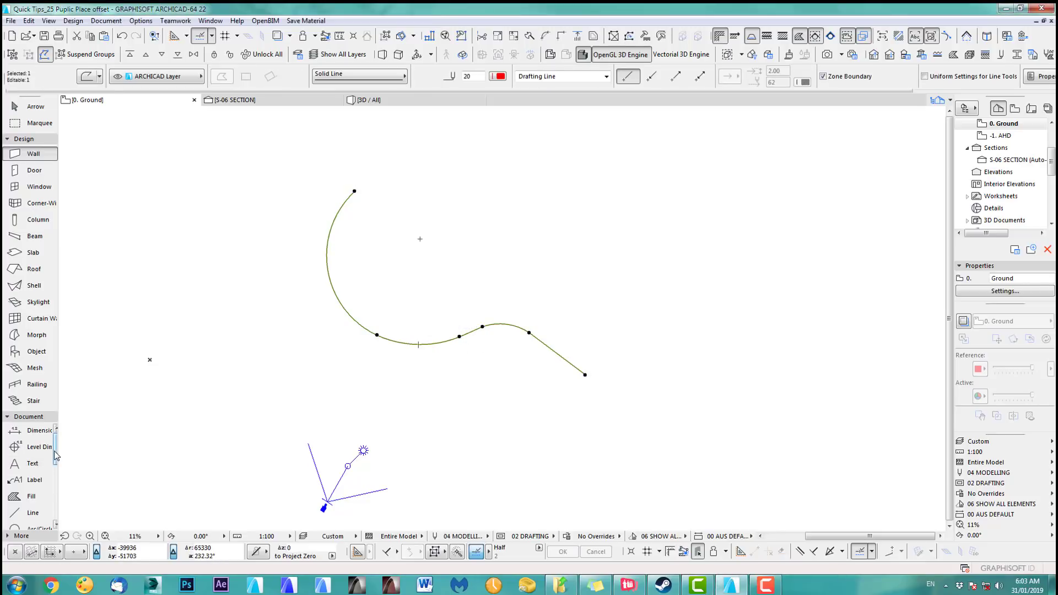
{"action": "left_click_drag", "start_coordinate": [55, 452], "coordinate": [57, 472]}
{"action": "left_click", "coordinate": [36, 479]}
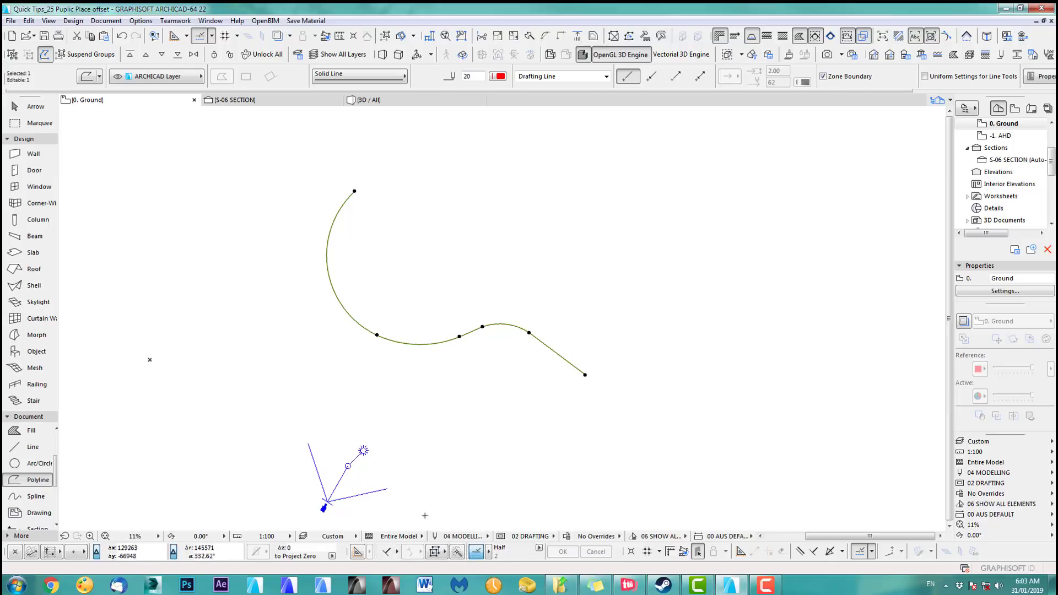
{"action": "left_click", "coordinate": [396, 551]}
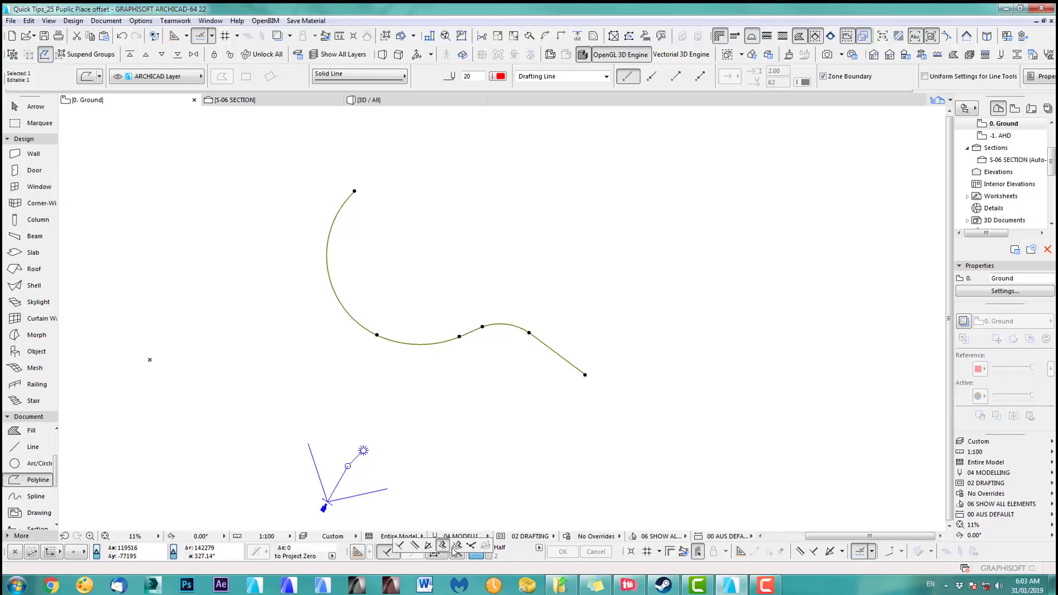
{"action": "left_click", "coordinate": [456, 546]}
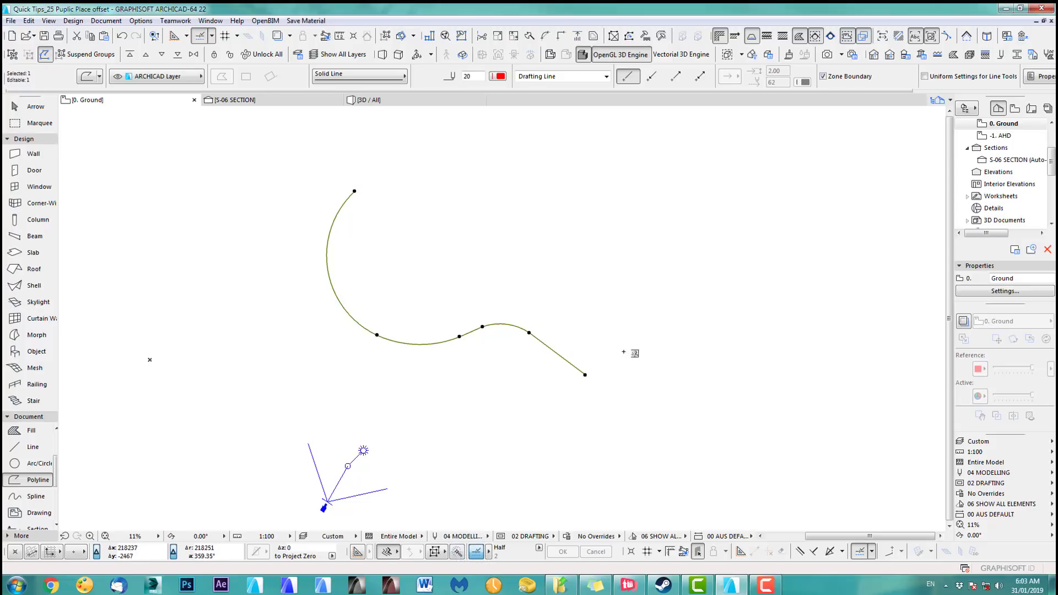
{"action": "left_click", "coordinate": [555, 350]}
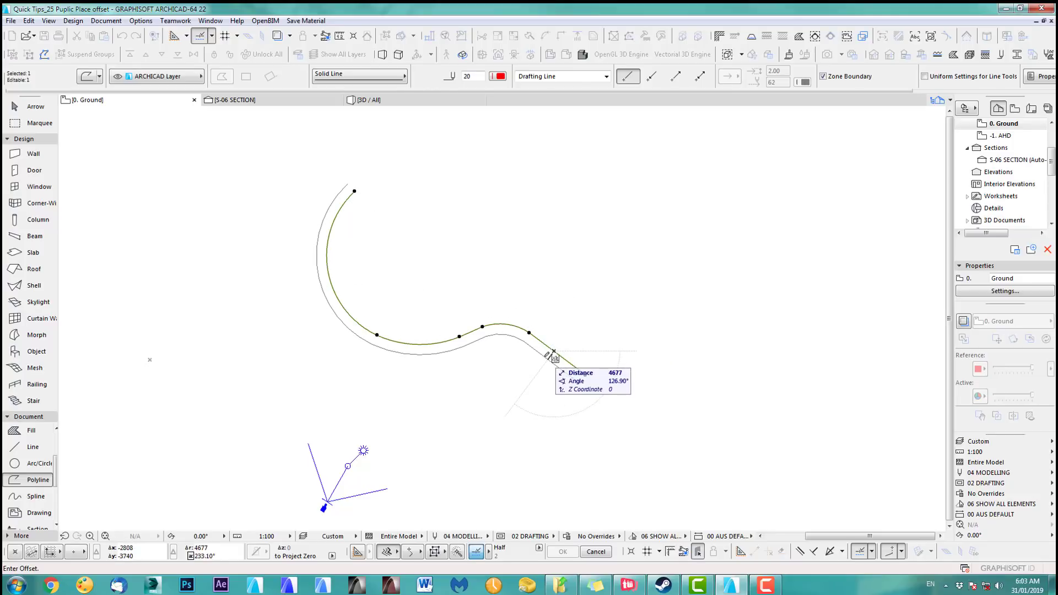
{"action": "type", "text": "1000"}
{"action": "key", "text": "Return"}
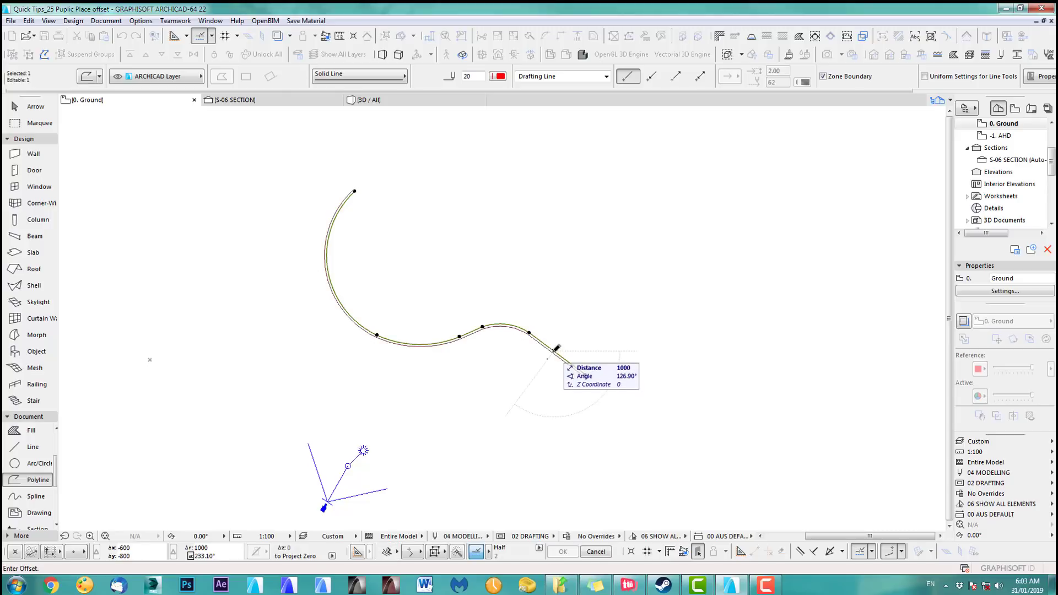
Step: Add two more outer offset copies of the curved polyline at distances of 2000 and 3000, and end with nothing selected
{"action": "type", "text": "2"}
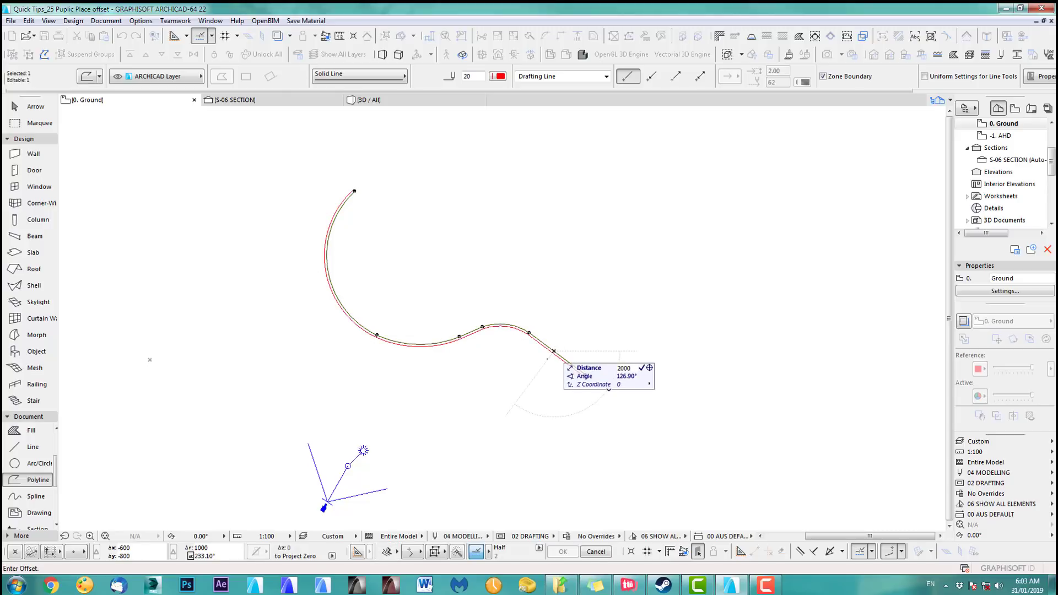
{"action": "key", "text": "Return"}
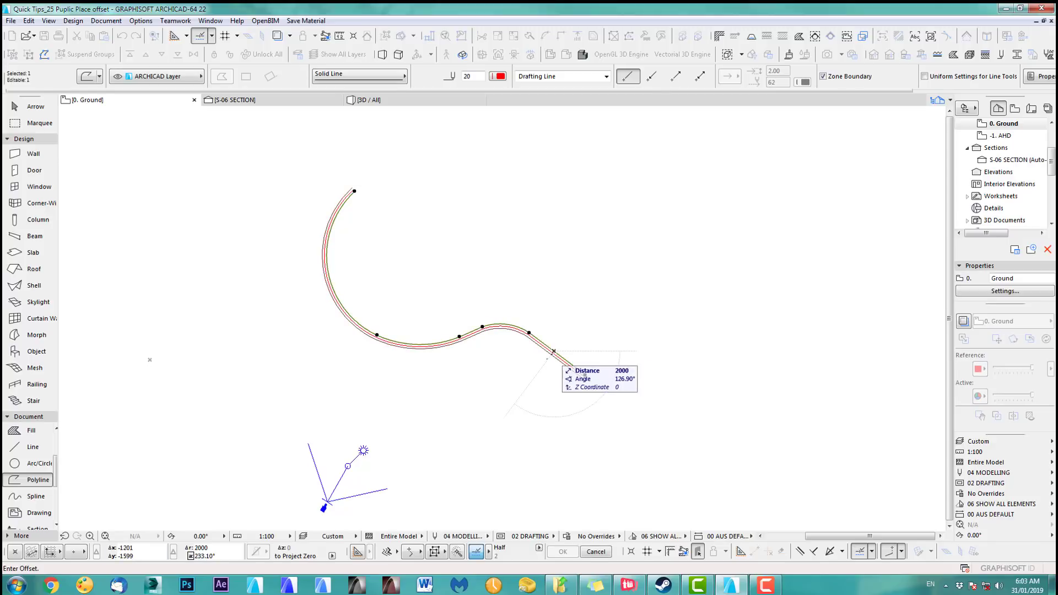
{"action": "type", "text": "3"}
{"action": "key", "text": "Return"}
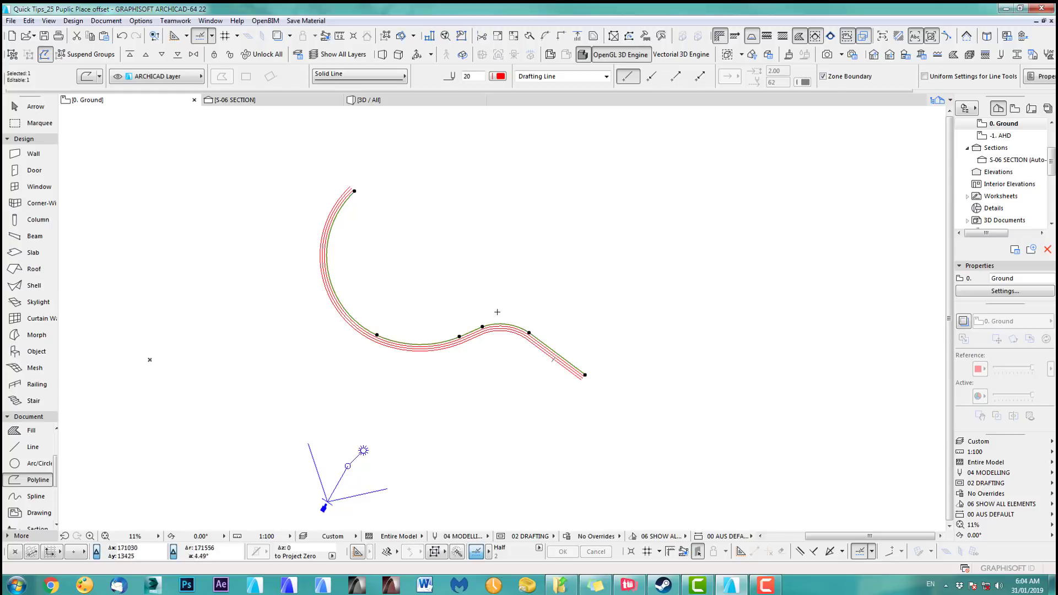
{"action": "scroll", "coordinate": [550, 461], "scroll_direction": "up", "scroll_amount": 4}
{"action": "middle_click_drag", "start_coordinate": [346, 238], "coordinate": [441, 347]}
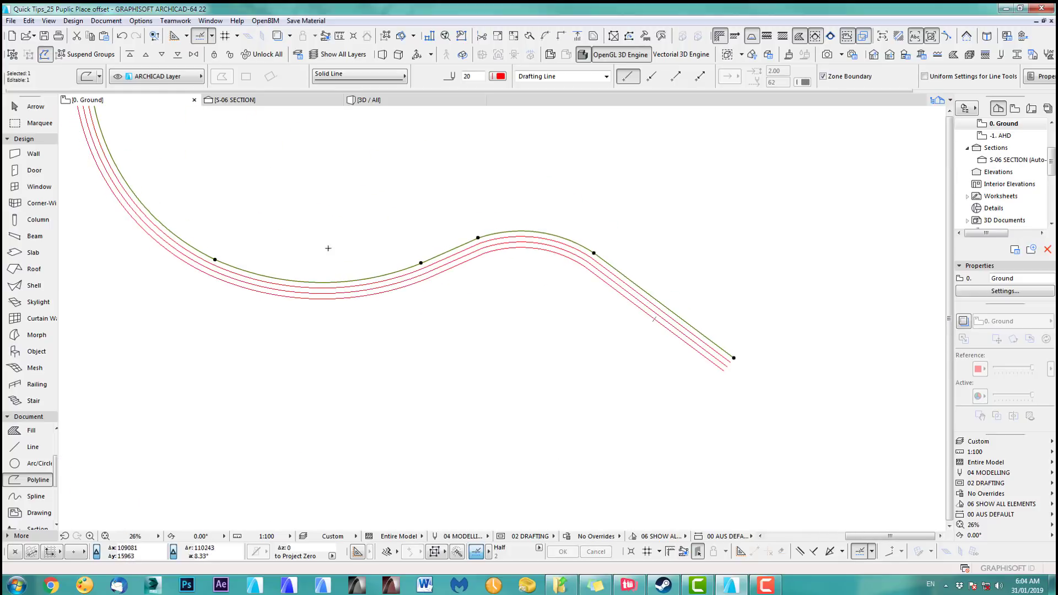
{"action": "scroll", "coordinate": [704, 338], "scroll_direction": "up", "scroll_amount": 2}
{"action": "middle_click_drag", "start_coordinate": [679, 355], "coordinate": [642, 378]}
{"action": "scroll", "coordinate": [643, 378], "scroll_direction": "down", "scroll_amount": 5}
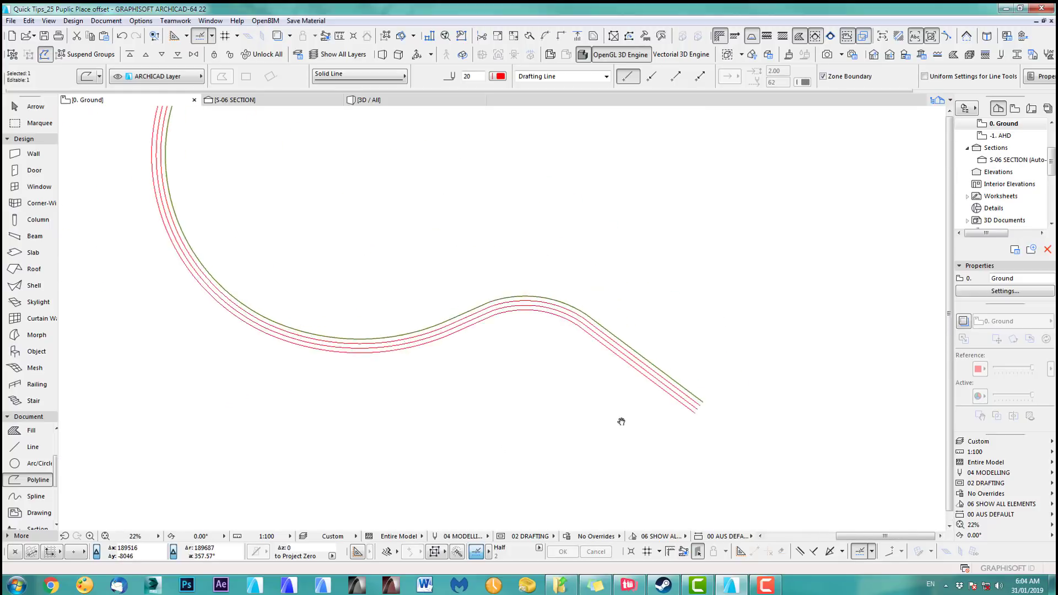
{"action": "key", "text": "Escape"}
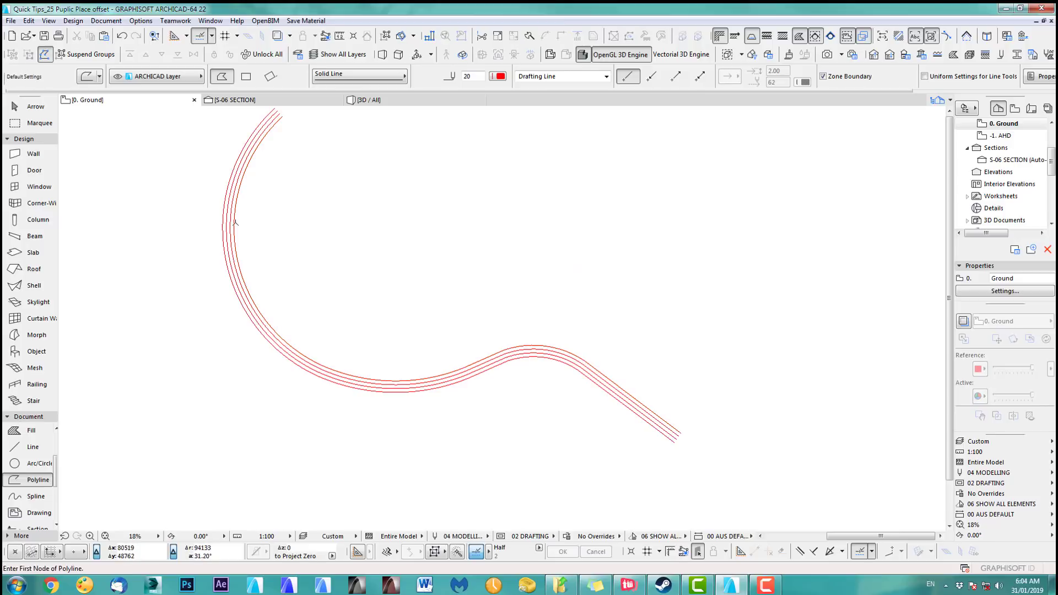
Step: Set the default wall thickness to 1000 in the wall settings
{"action": "double_click", "coordinate": [30, 157]}
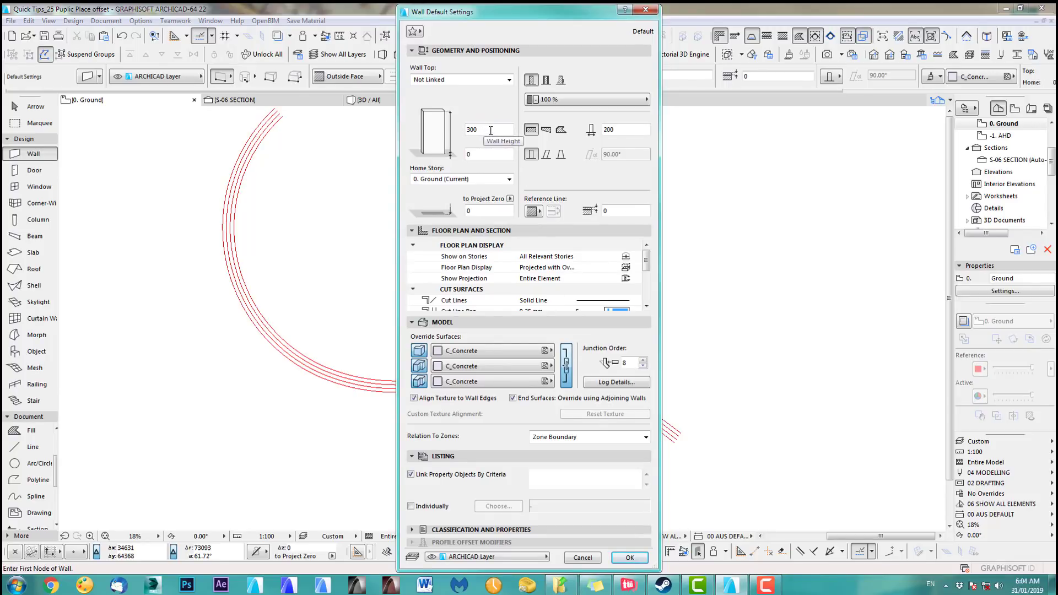
{"action": "left_click", "coordinate": [472, 129]}
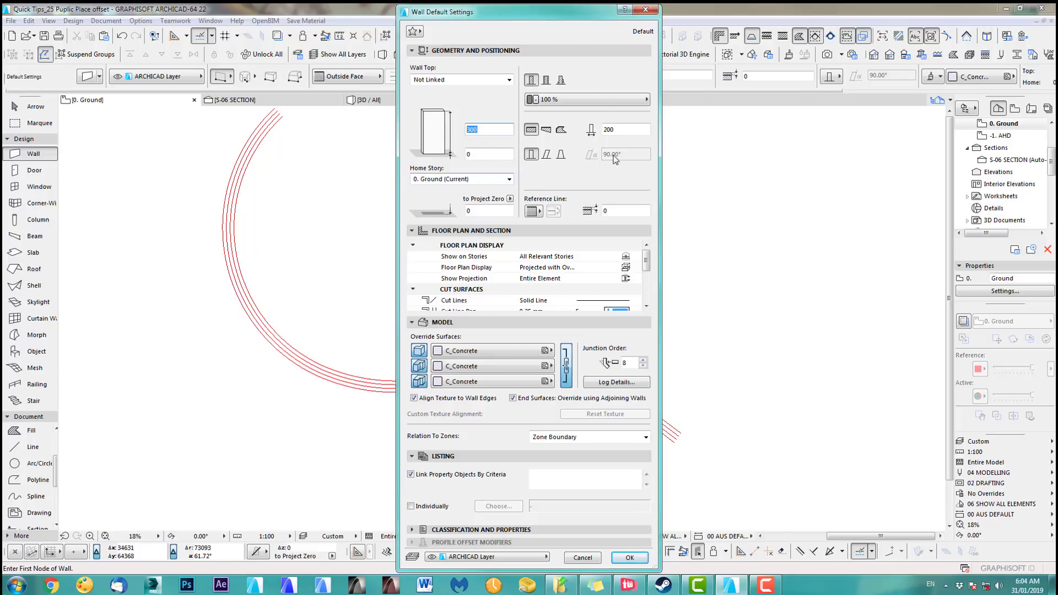
{"action": "left_click", "coordinate": [619, 129]}
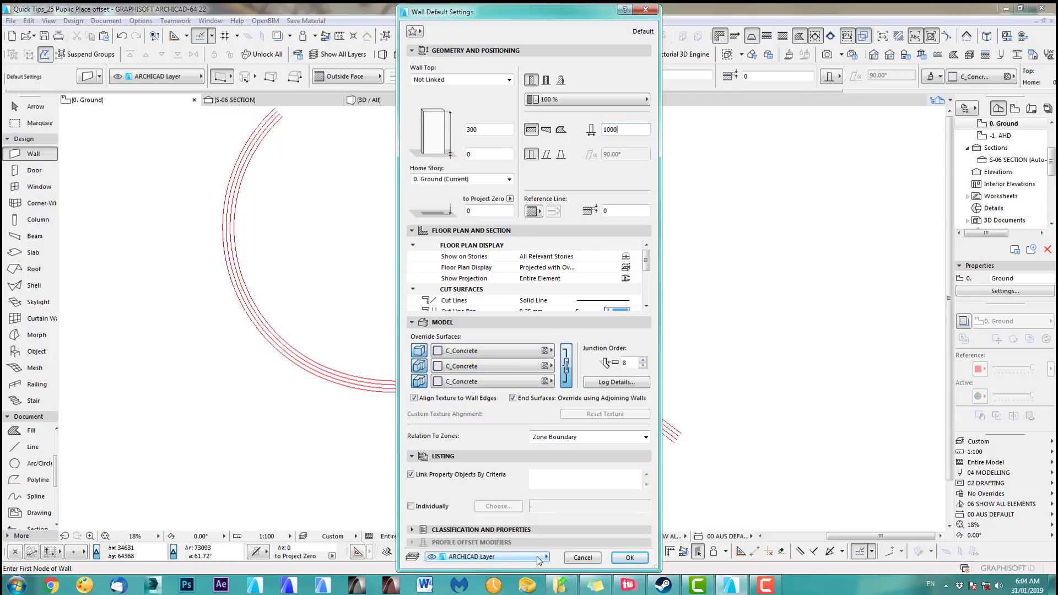
{"action": "left_click", "coordinate": [629, 558]}
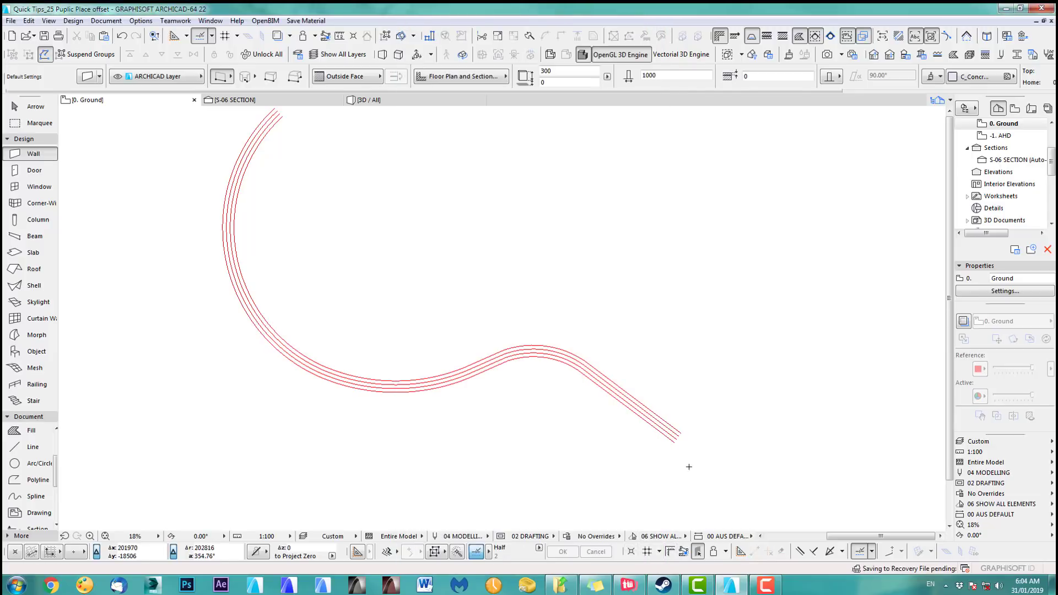
Step: Trace walls along all four curved polylines with the Magic Wand, placing the wall body on the outer side
{"action": "scroll", "coordinate": [689, 461], "scroll_direction": "up", "scroll_amount": 5}
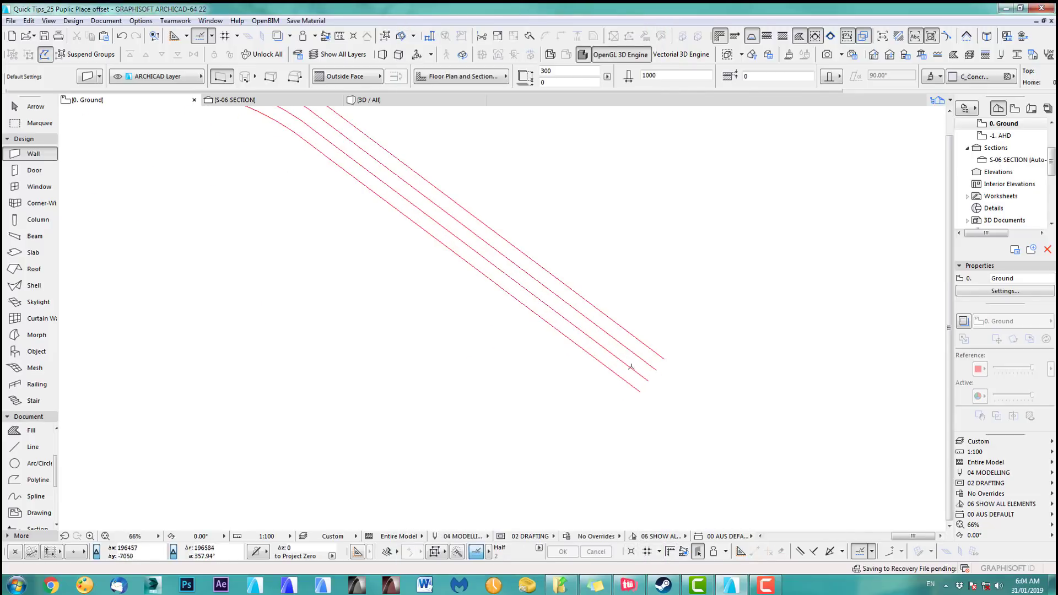
{"action": "key", "text": "space"}
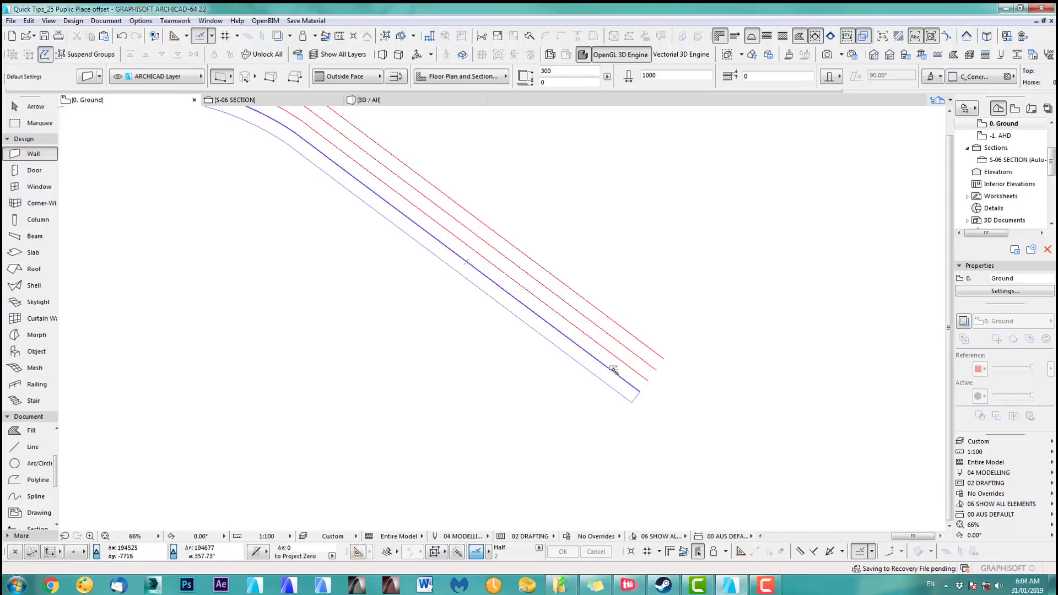
{"action": "left_click", "coordinate": [613, 369]}
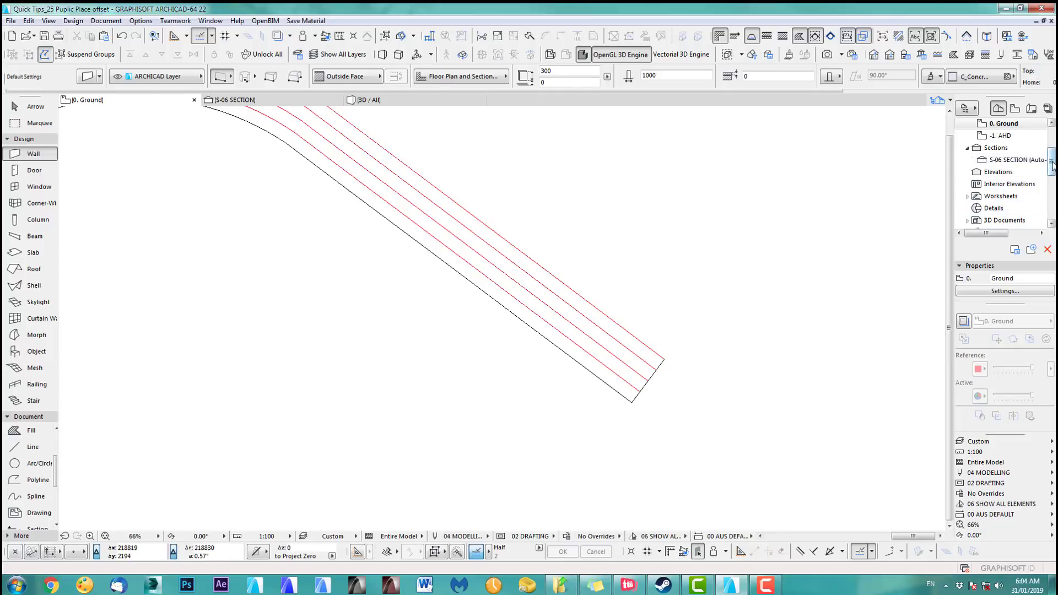
Step: Open the Camera 1 3D view and frame the straight end of the curved walls
{"action": "scroll", "coordinate": [1035, 176], "scroll_direction": "down", "scroll_amount": 3}
{"action": "left_click", "coordinate": [1021, 197]}
{"action": "double_click", "coordinate": [1020, 197]}
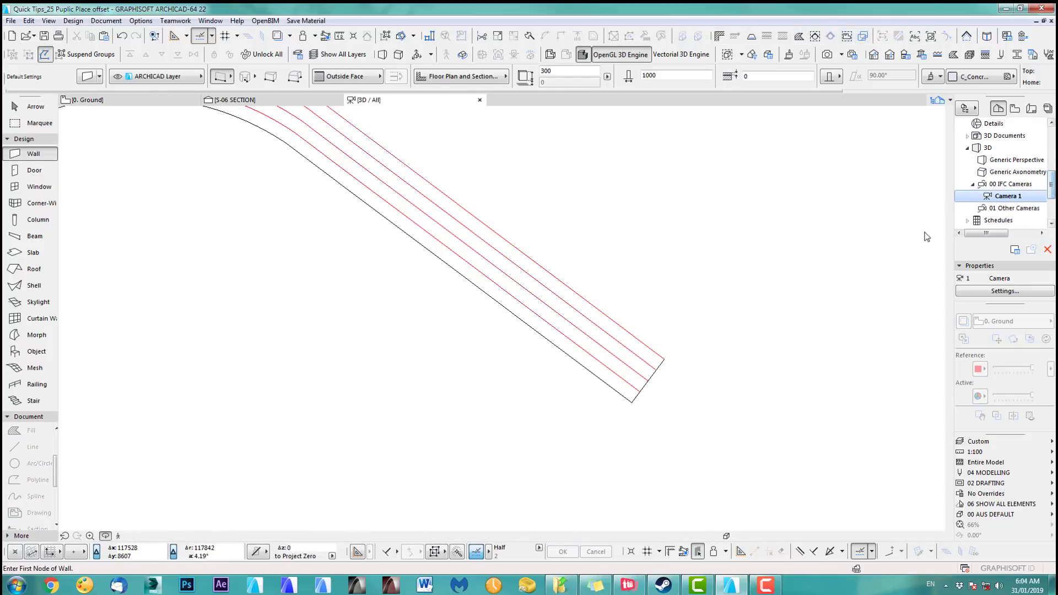
{"action": "scroll", "coordinate": [409, 317], "scroll_direction": "up", "scroll_amount": 2}
{"action": "middle_click_drag", "start_coordinate": [408, 317], "coordinate": [380, 352]}
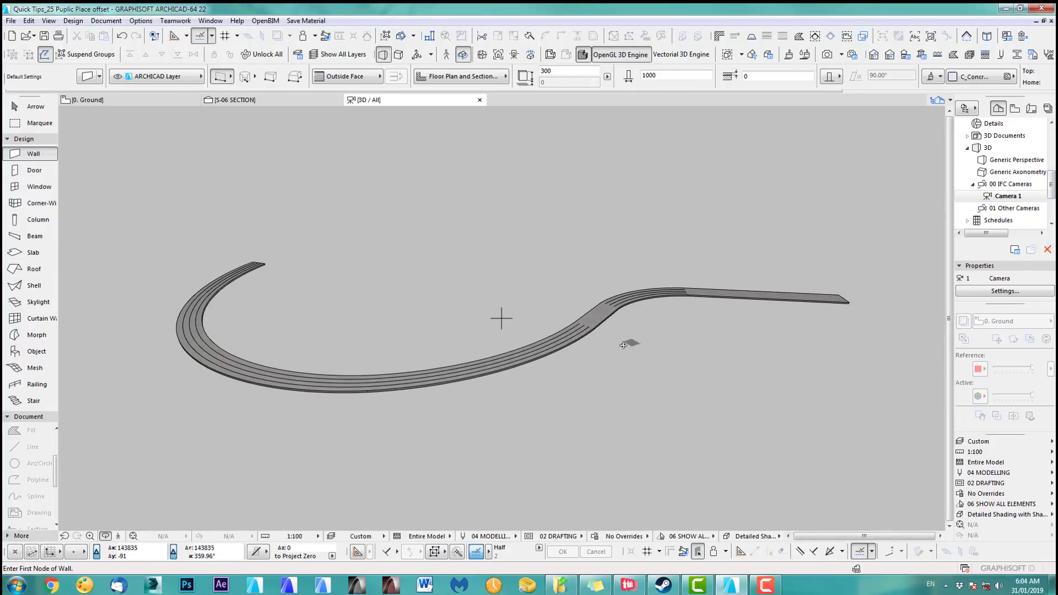
{"action": "middle_click_drag", "start_coordinate": [707, 362], "coordinate": [616, 381]}
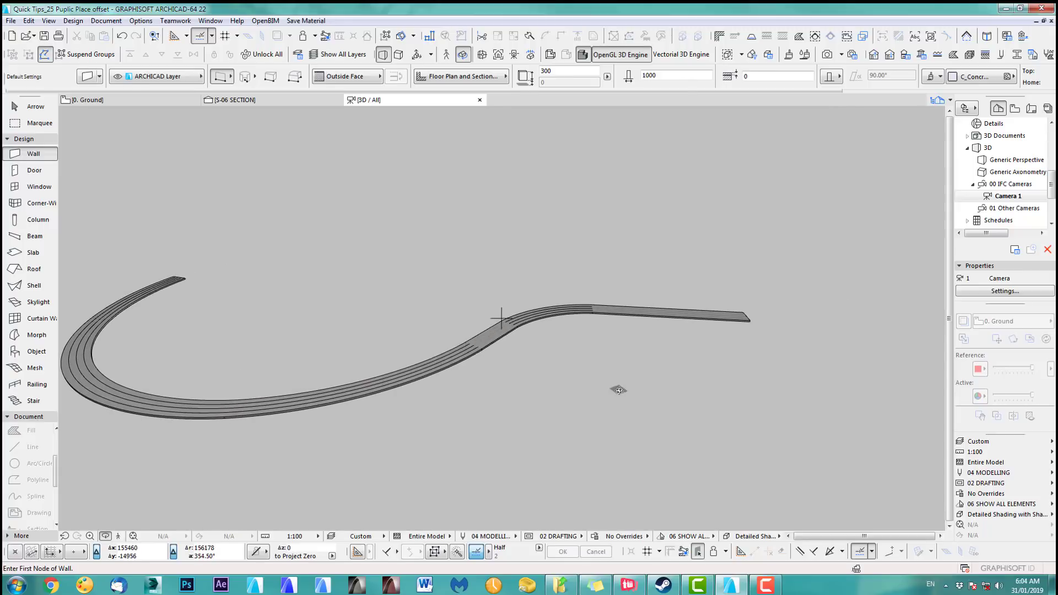
{"action": "mouse_move", "coordinate": [699, 368]}
{"action": "middle_mouse_down", "text": "shift"}
{"action": "mouse_move", "coordinate": [573, 376]}
{"action": "mouse_move", "coordinate": [599, 353]}
{"action": "middle_mouse_up", "text": "shift"}
{"action": "scroll", "coordinate": [573, 376], "scroll_direction": "up", "scroll_amount": 10}
Step: Select the three inner walls, leaving out the outermost one, and elevate them by 300
{"action": "left_click", "coordinate": [35, 106]}
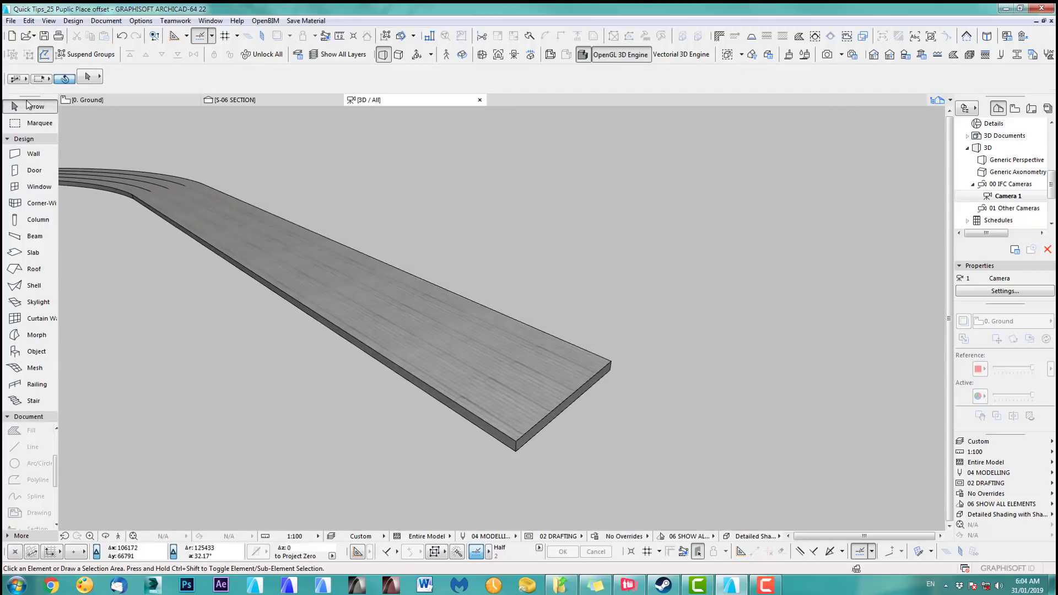
{"action": "left_click_drag", "start_coordinate": [642, 318], "coordinate": [569, 429]}
{"action": "left_click", "coordinate": [547, 441]}
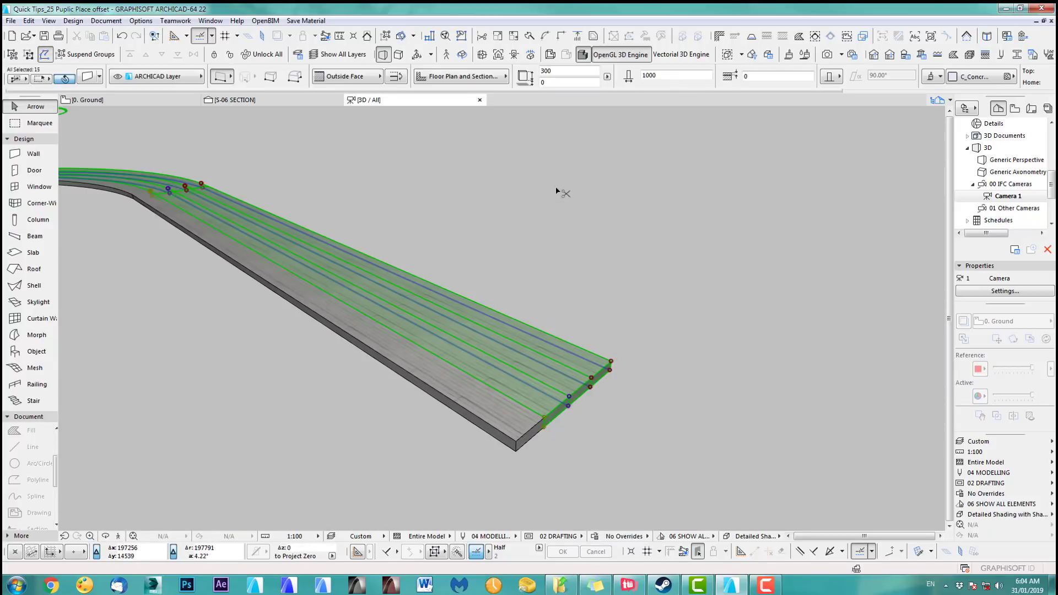
{"action": "key", "text": "ctrl+9"}
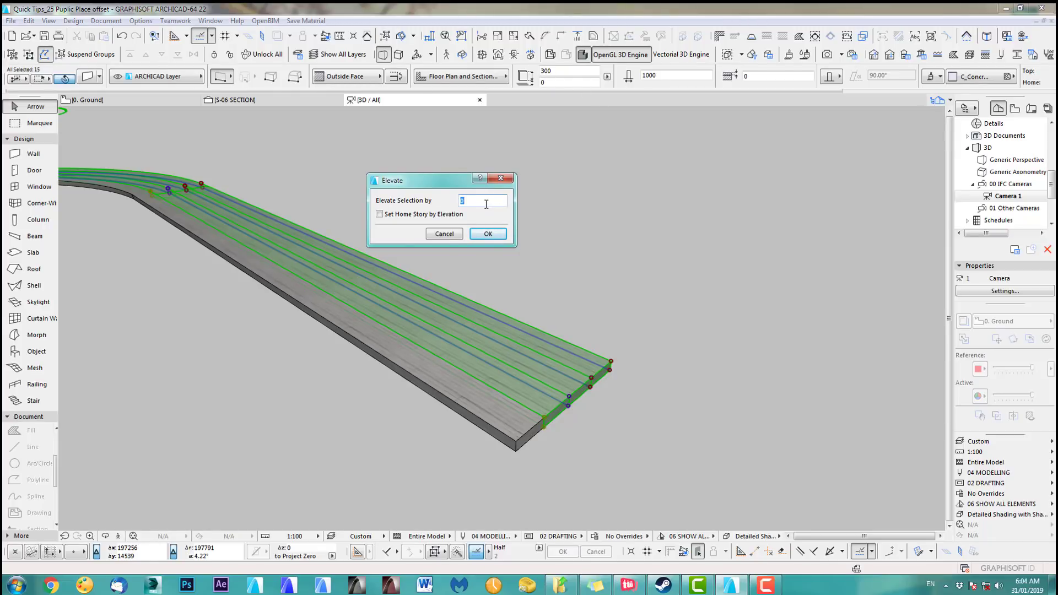
{"action": "type", "text": "300"}
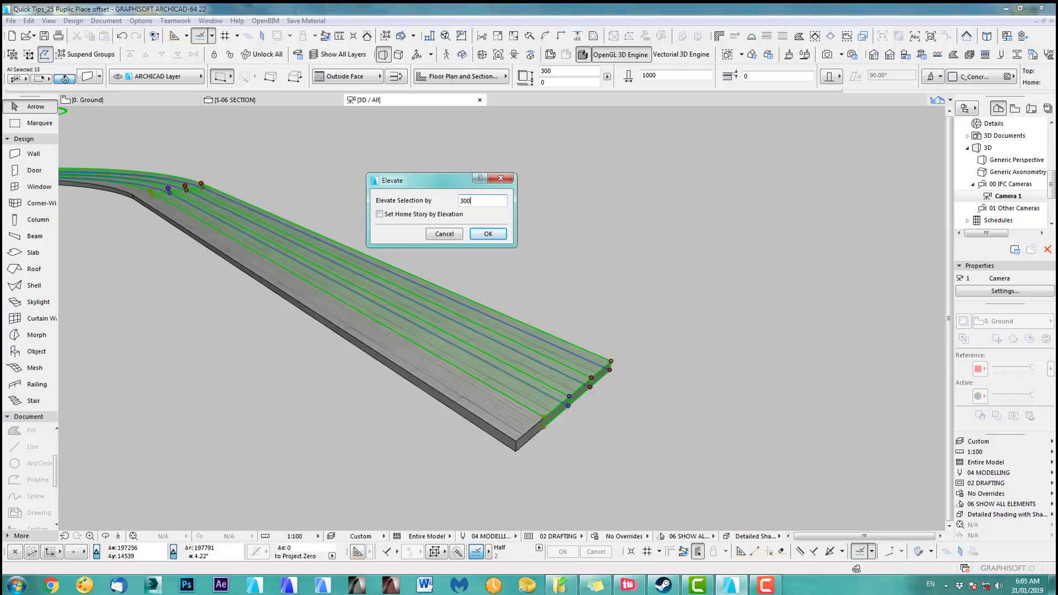
{"action": "left_click", "coordinate": [487, 233]}
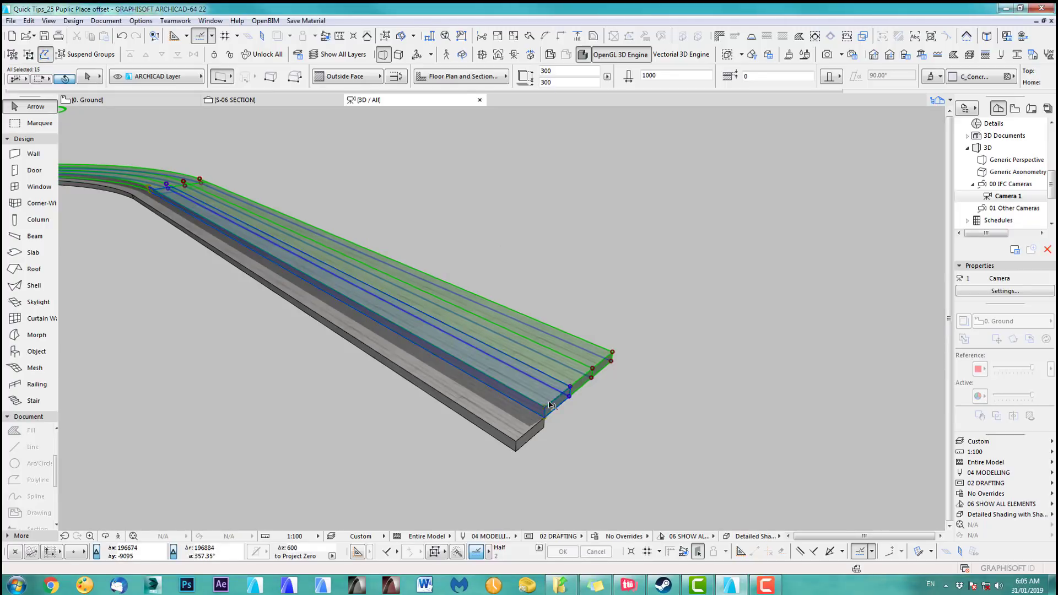
Step: Elevate the two innermost walls by another 300, and the innermost wall alone by a further 300, to form steps
{"action": "left_click", "coordinate": [551, 404], "text": "shift"}
{"action": "key", "text": "ctrl+9"}
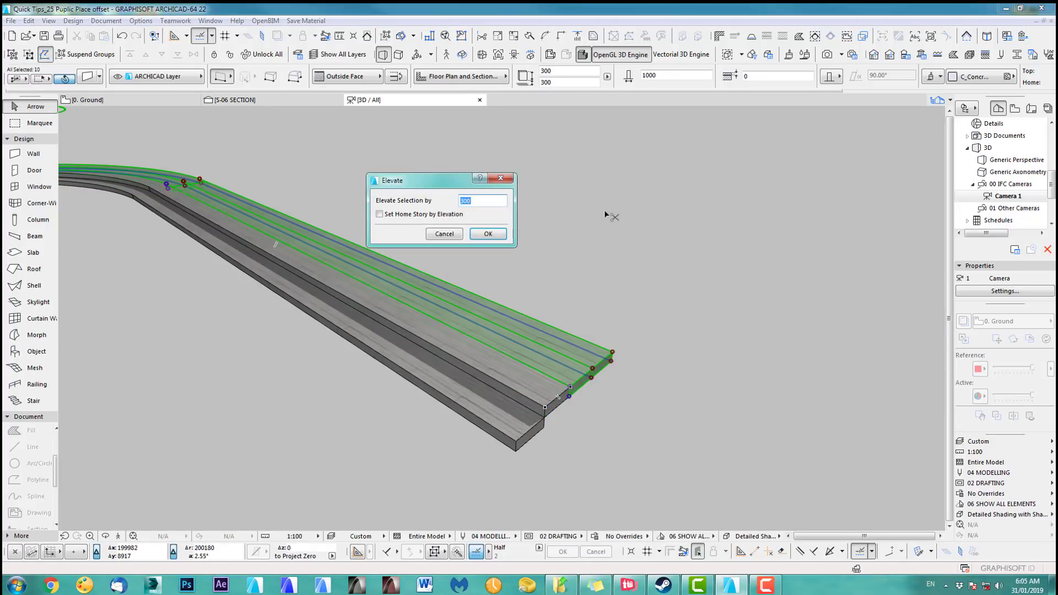
{"action": "key", "text": "Return"}
{"action": "left_click", "coordinate": [583, 372], "text": "shift"}
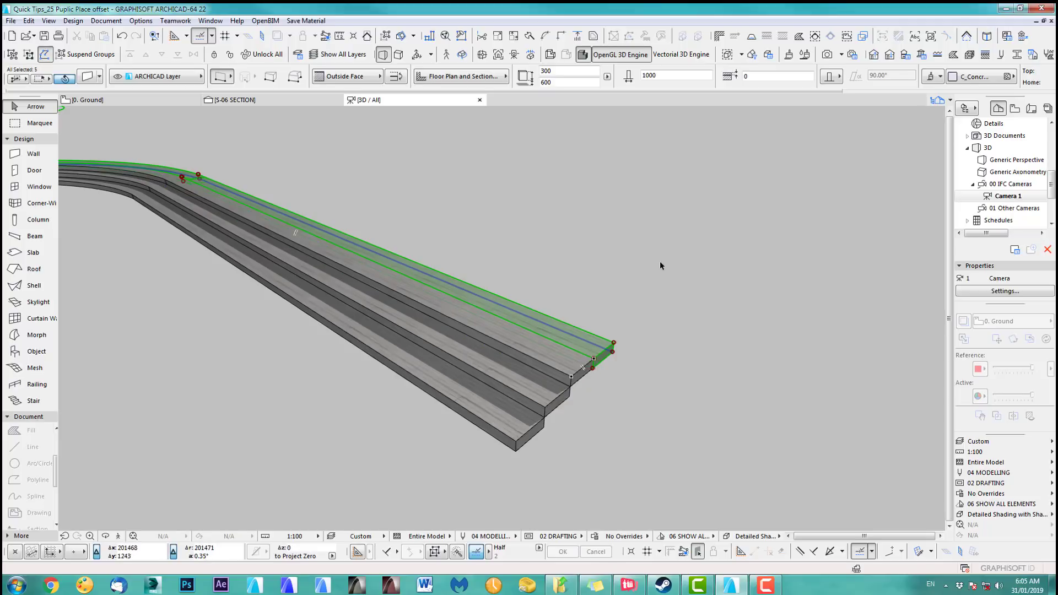
{"action": "key", "text": "ctrl+9"}
{"action": "key", "text": "Return"}
{"action": "key", "text": "Escape"}
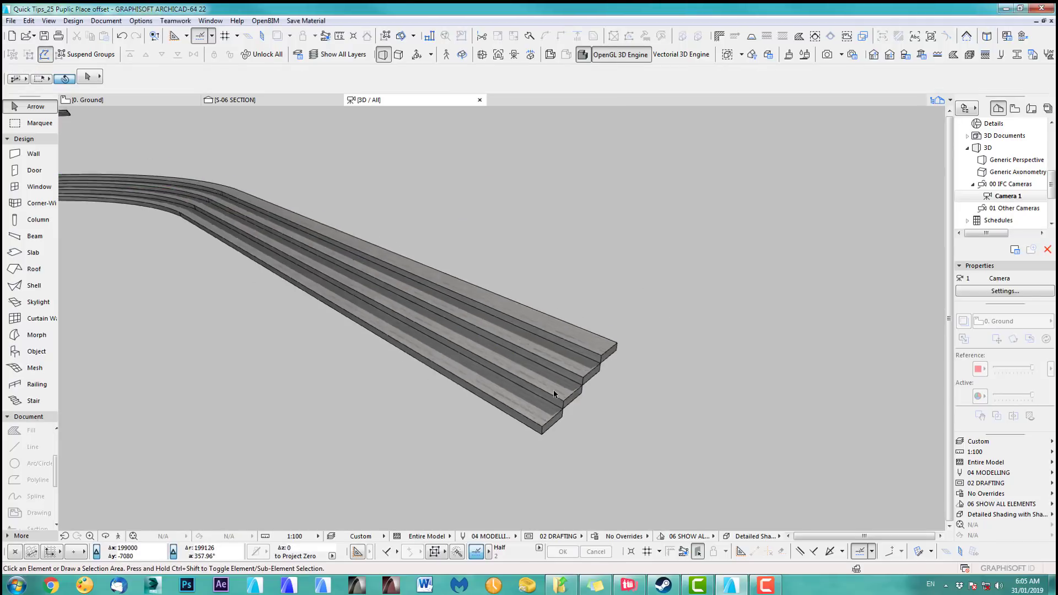
Step: Return to the Ground floor plan and frame the stepped walls
{"action": "scroll", "coordinate": [418, 376], "scroll_direction": "down", "scroll_amount": 4}
{"action": "middle_click_drag", "start_coordinate": [418, 376], "coordinate": [527, 400]}
{"action": "key", "text": "F2"}
{"action": "scroll", "coordinate": [536, 364], "scroll_direction": "down", "scroll_amount": 5}
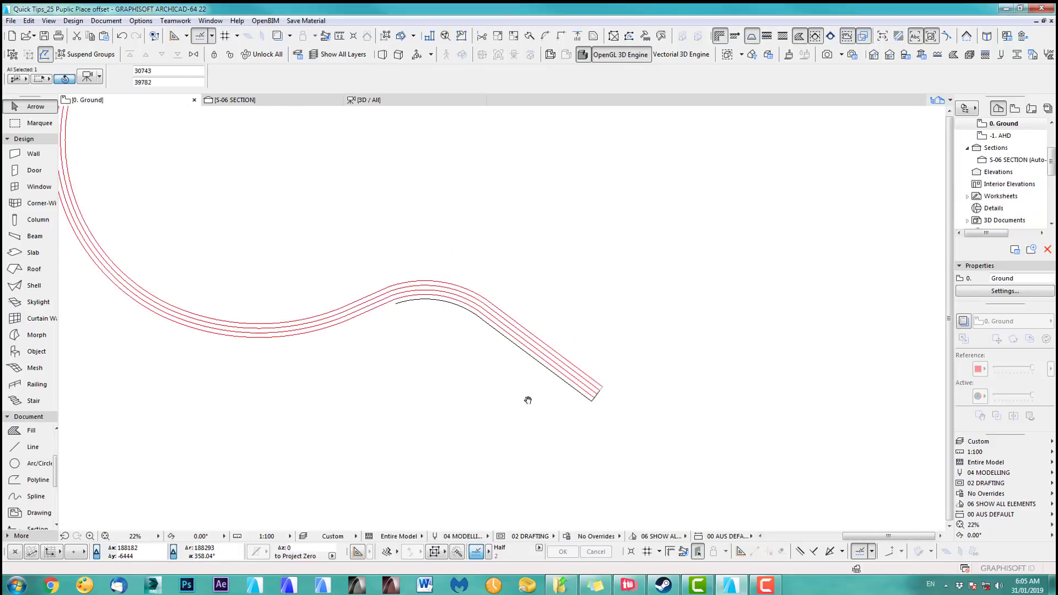
{"action": "middle_click_drag", "start_coordinate": [569, 319], "coordinate": [597, 356]}
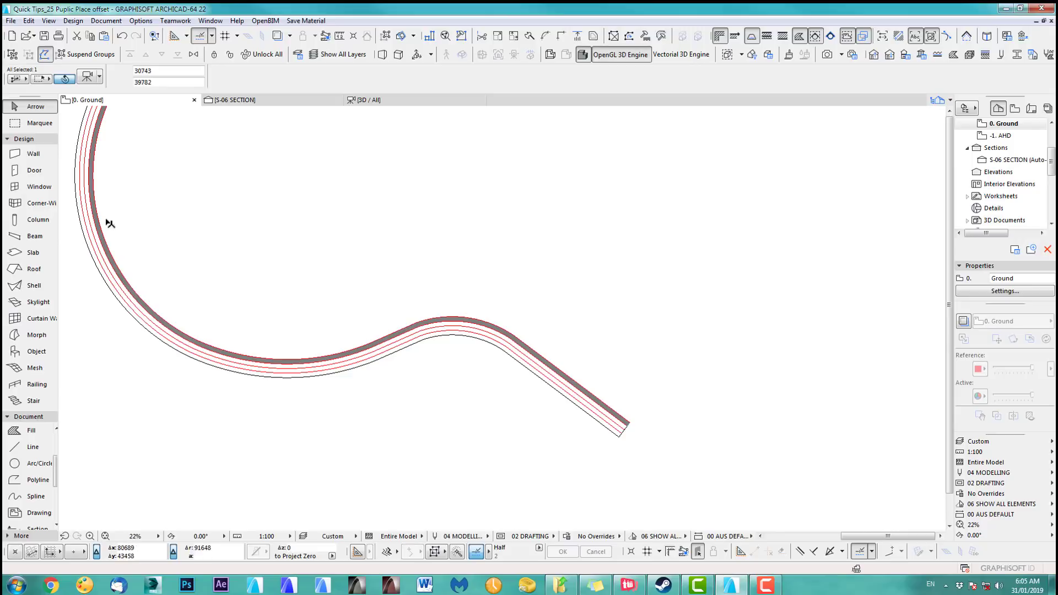
Step: Select the innermost polyline of the stepped walls and offset a copy of it inward by 5000
{"action": "key", "text": "Escape"}
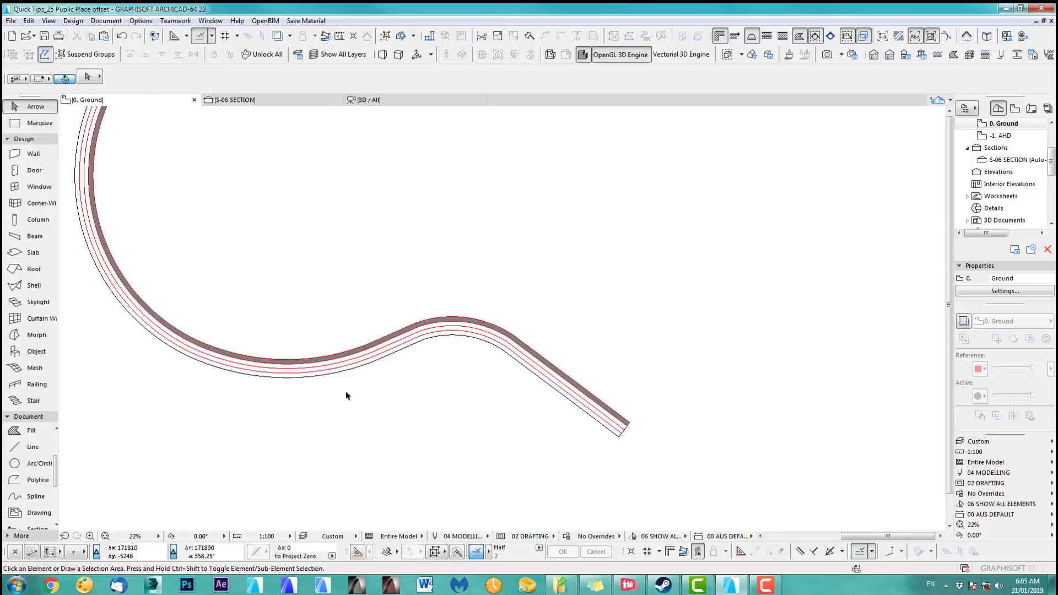
{"action": "left_click", "coordinate": [33, 482]}
{"action": "scroll", "coordinate": [589, 438], "scroll_direction": "up", "scroll_amount": 3}
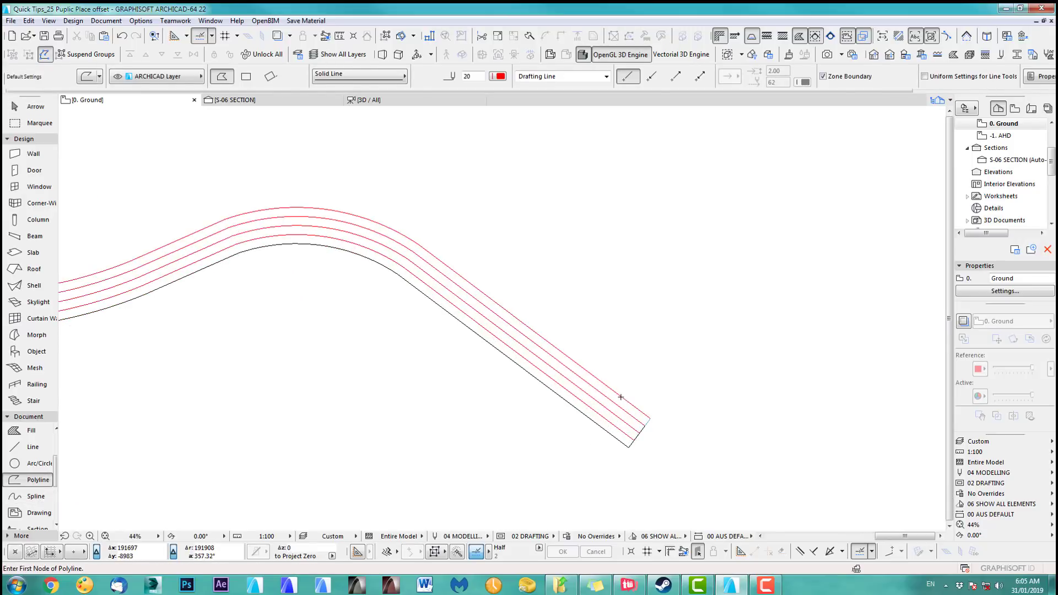
{"action": "left_click", "coordinate": [609, 388], "text": "shift"}
{"action": "scroll", "coordinate": [522, 446], "scroll_direction": "down", "scroll_amount": 4}
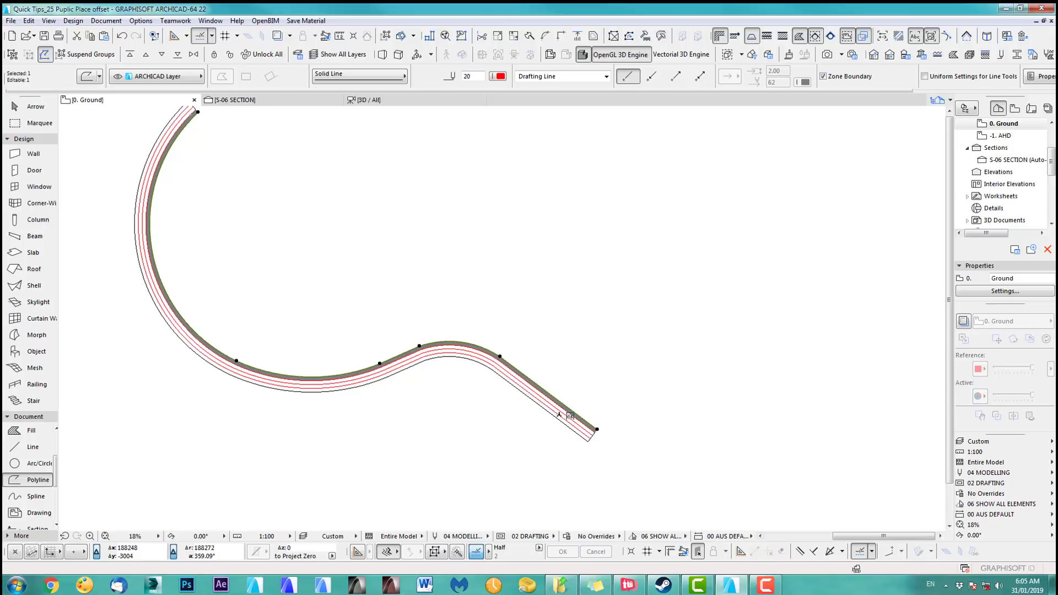
{"action": "key", "text": "space"}
{"action": "left_click", "coordinate": [570, 407]}
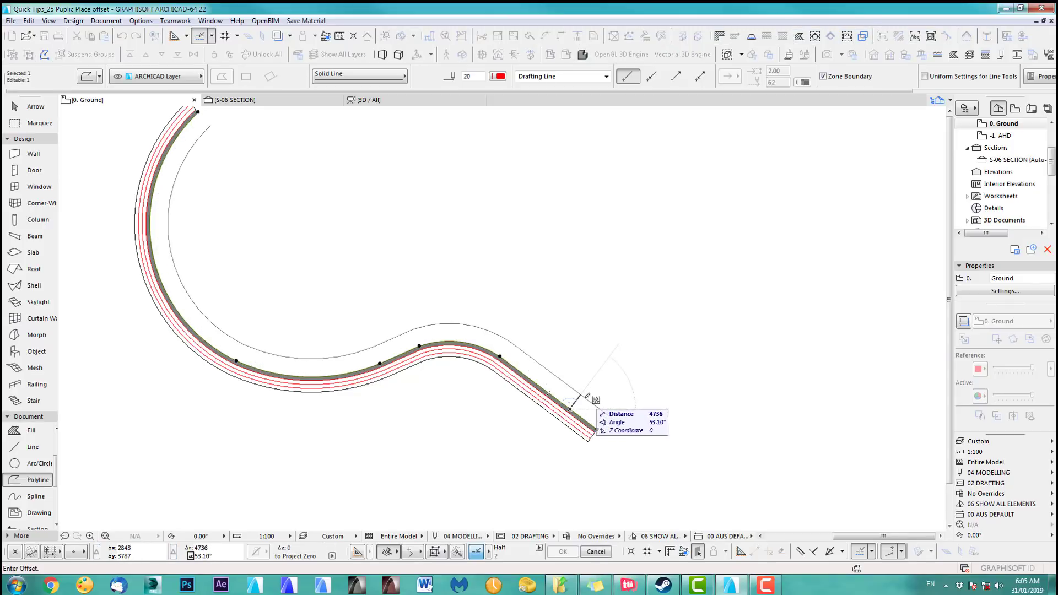
{"action": "type", "text": "5000"}
{"action": "key", "text": "Return"}
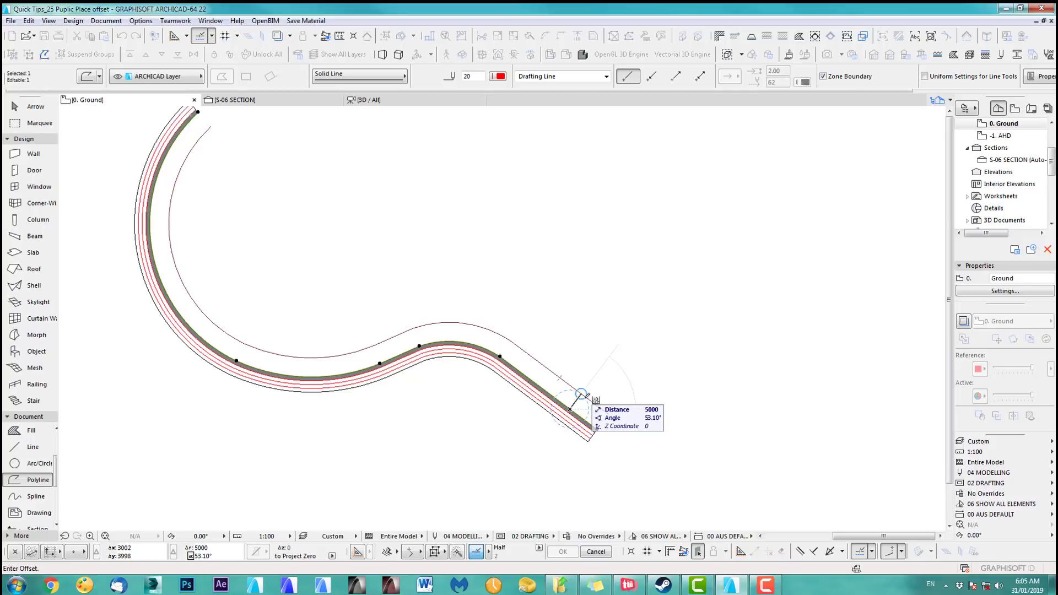
Step: Add two more inward offset copies of the same polyline at distances of 6000 and 7000
{"action": "type", "text": "6"}
{"action": "key", "text": "Return"}
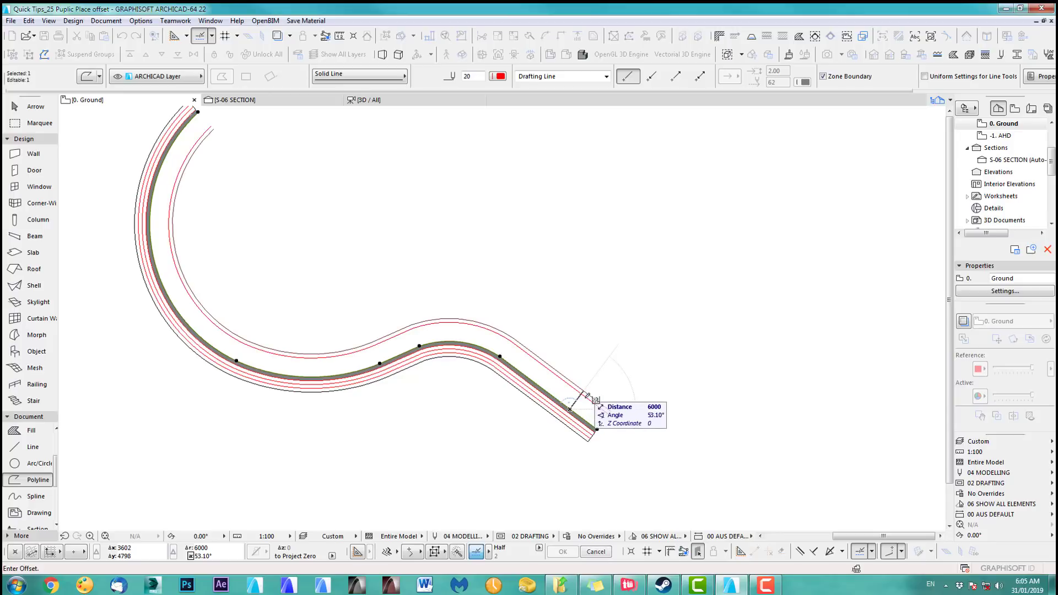
{"action": "type", "text": "7"}
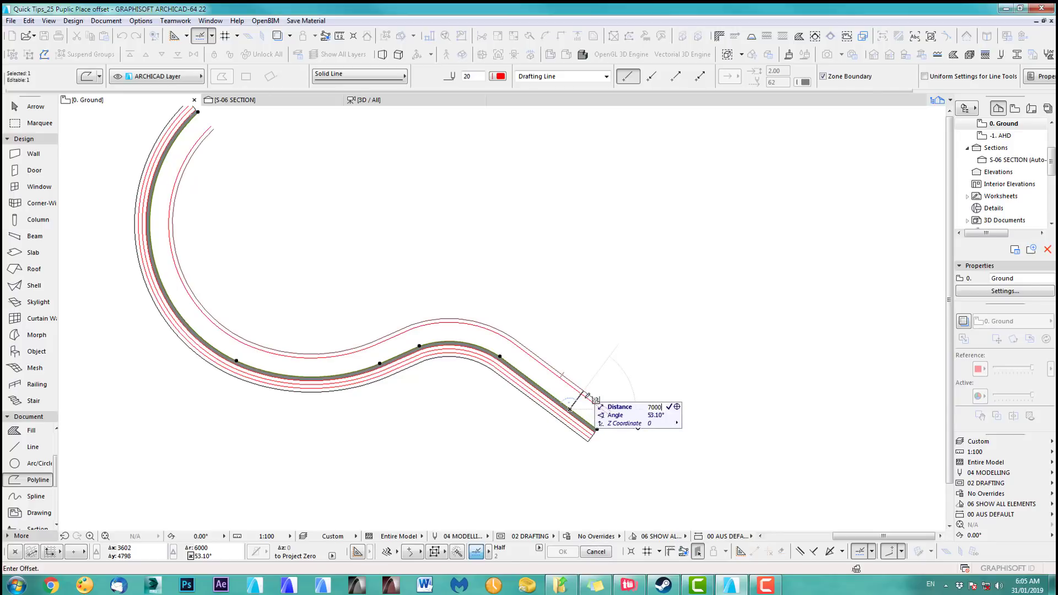
{"action": "type", "text": "000"}
{"action": "key", "text": "Return"}
{"action": "key", "text": "Escape"}
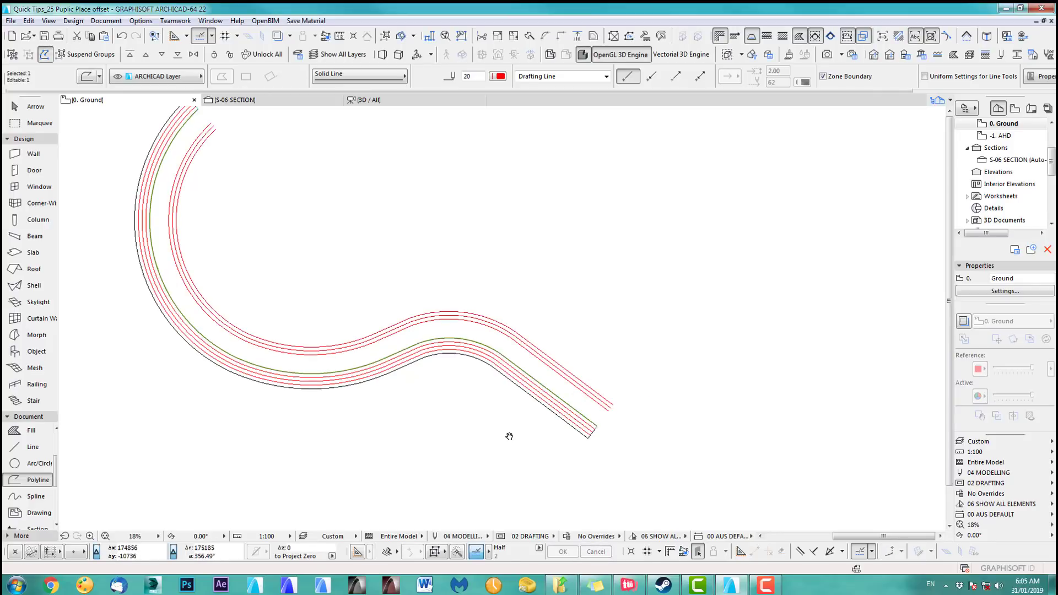
Step: Pick up the top tier wall's settings and trace a wall along the 5000 offset polyline
{"action": "scroll", "coordinate": [510, 434], "scroll_direction": "up", "scroll_amount": 4}
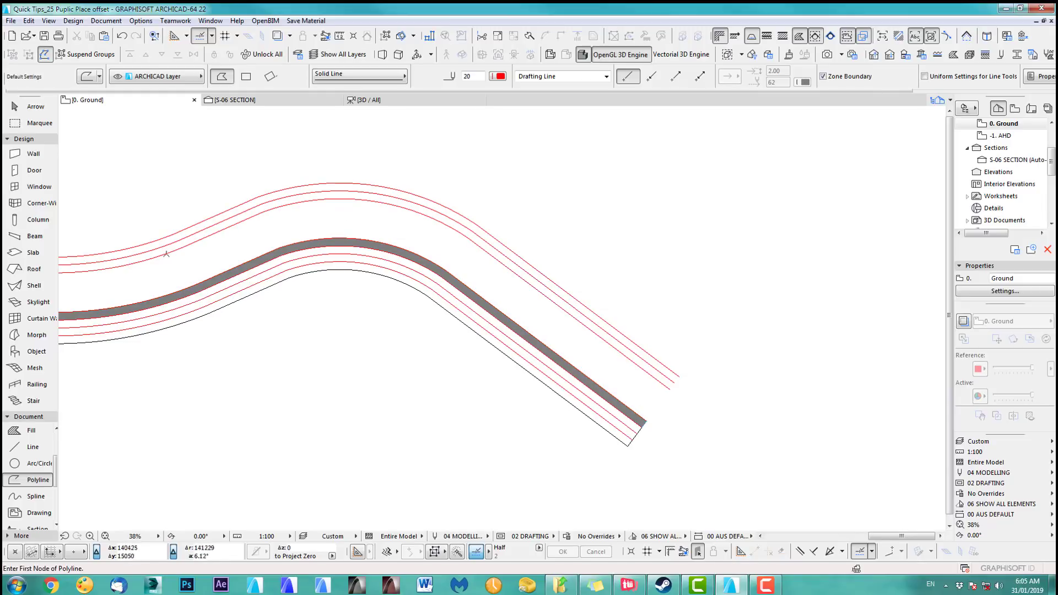
{"action": "middle_click_drag", "start_coordinate": [179, 267], "coordinate": [259, 266]}
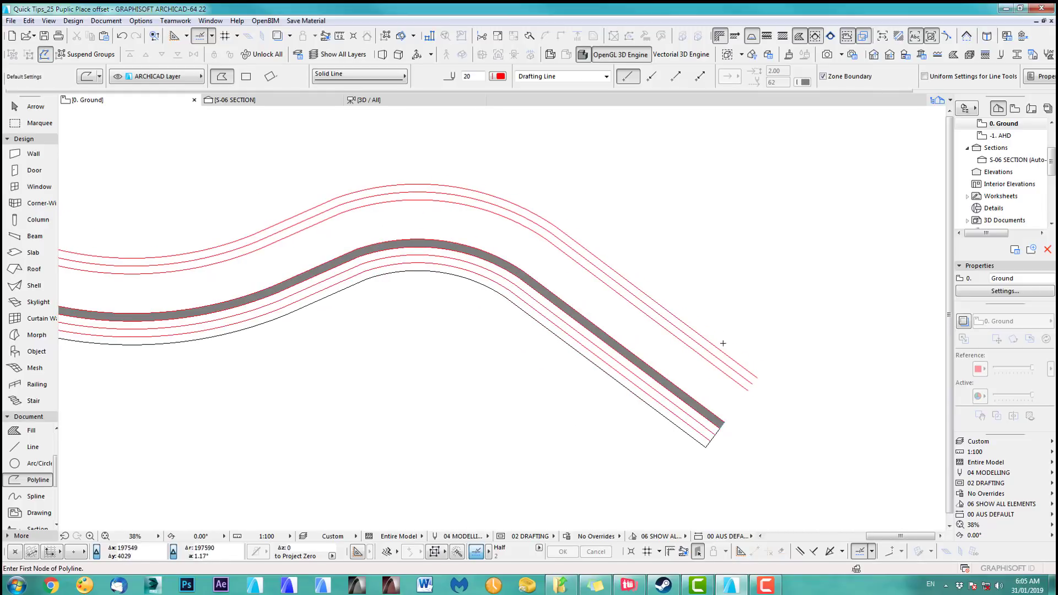
{"action": "scroll", "coordinate": [737, 424], "scroll_direction": "up", "scroll_amount": 3}
{"action": "left_click", "coordinate": [699, 412], "text": "alt"}
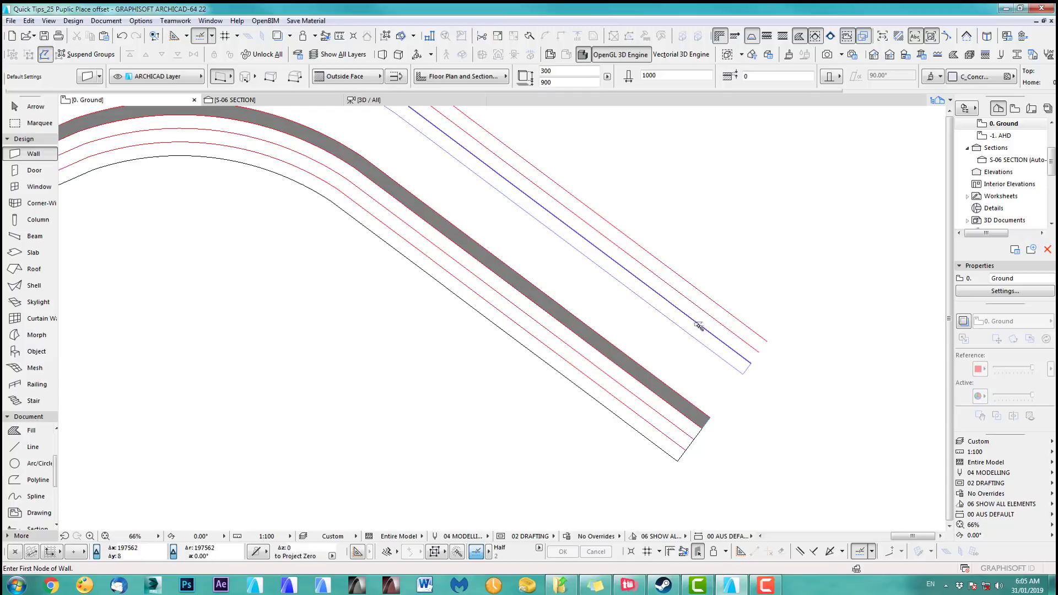
{"action": "left_click", "coordinate": [700, 333]}
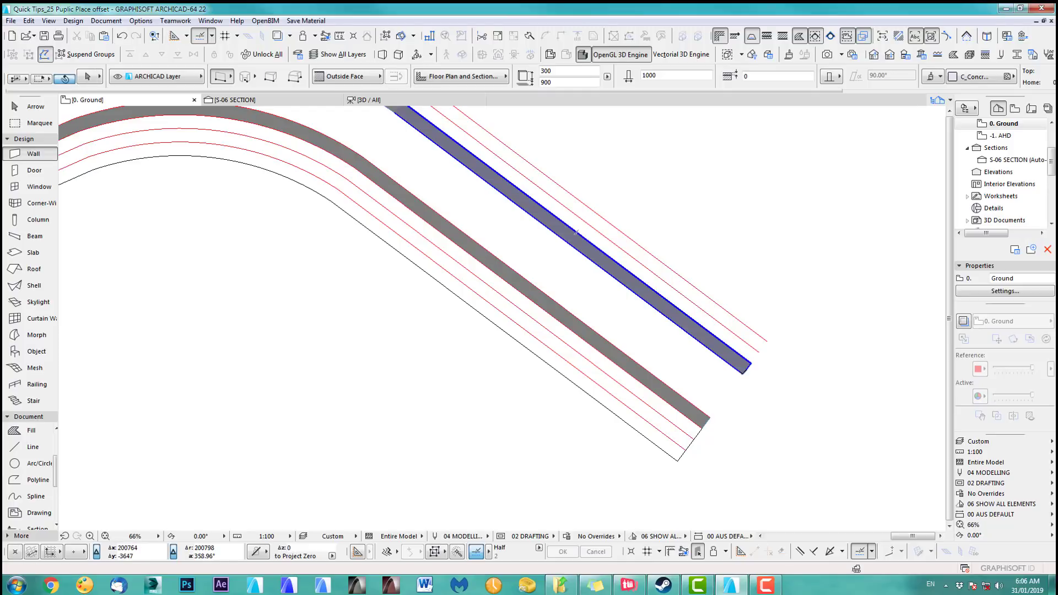
Step: Select the newly traced wall group and set its thickness to 5000 to fill the wide strip
{"action": "left_click", "coordinate": [742, 372], "text": "shift"}
{"action": "scroll", "coordinate": [675, 352], "scroll_direction": "down", "scroll_amount": 3}
{"action": "middle_click_drag", "start_coordinate": [246, 214], "coordinate": [377, 203]}
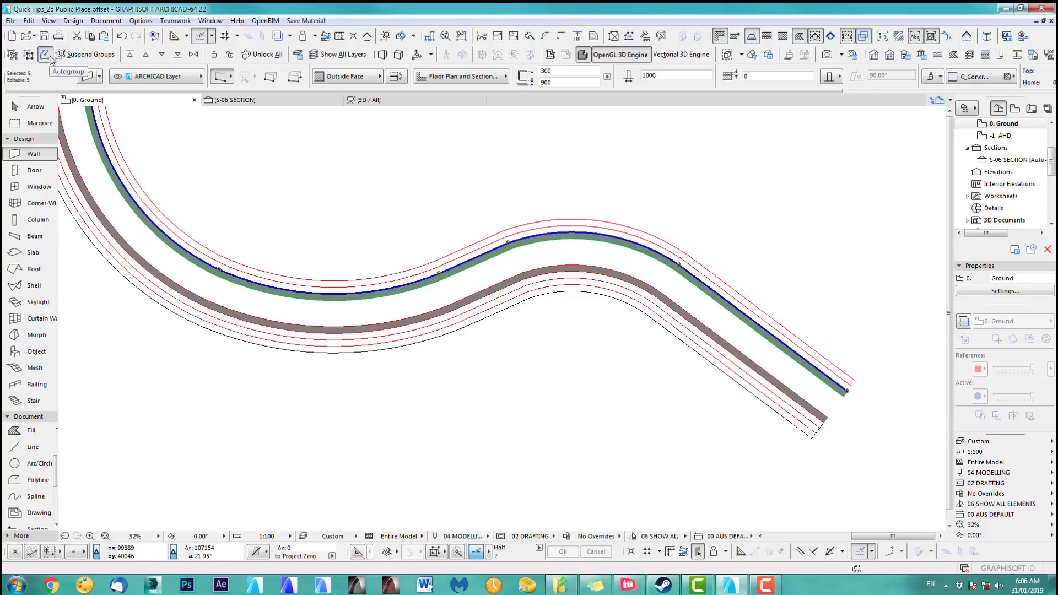
{"action": "left_click", "coordinate": [46, 56]}
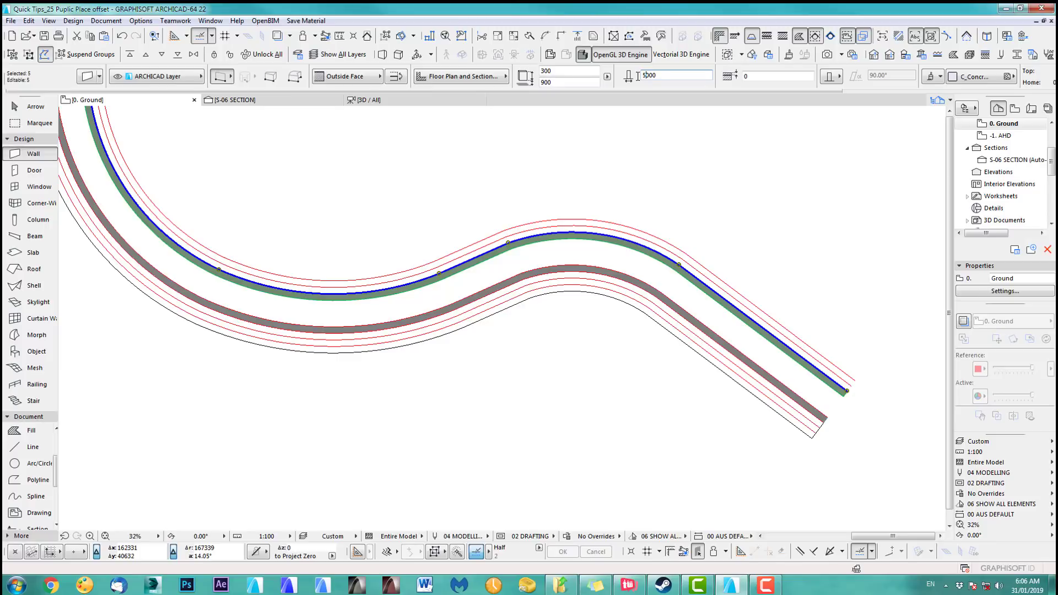
{"action": "key", "text": "Return"}
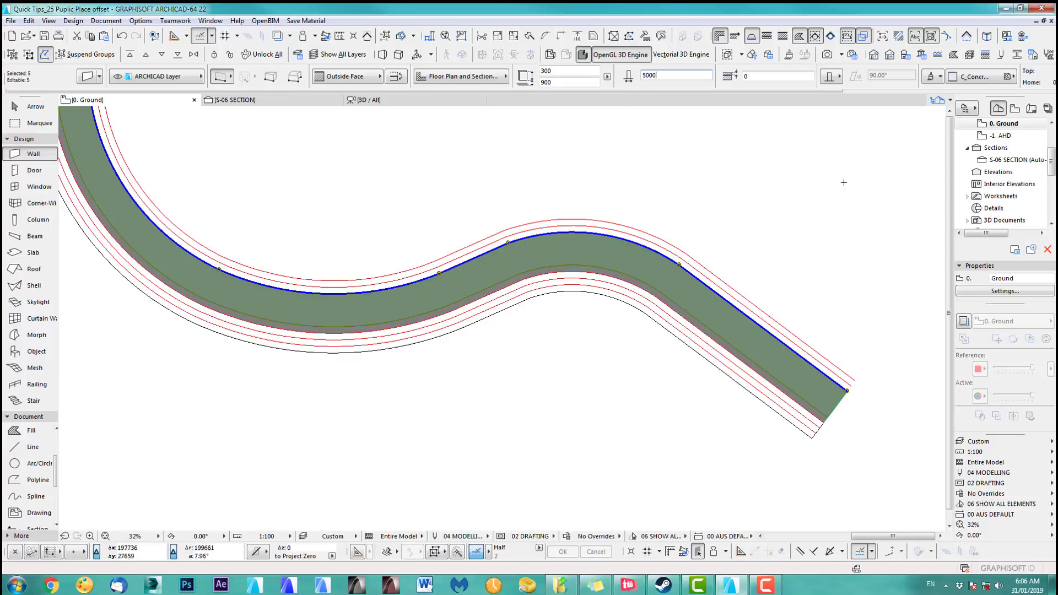
Step: Override the wide wall's top surface with ART_Grass1 and deselect the wall
{"action": "left_click", "coordinate": [936, 78]}
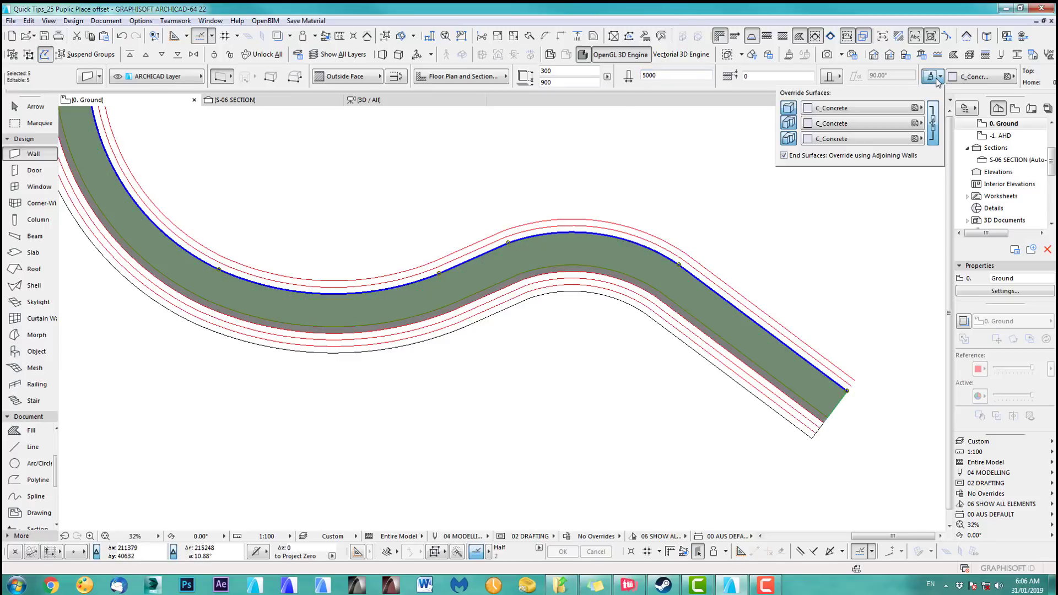
{"action": "left_click", "coordinate": [877, 108]}
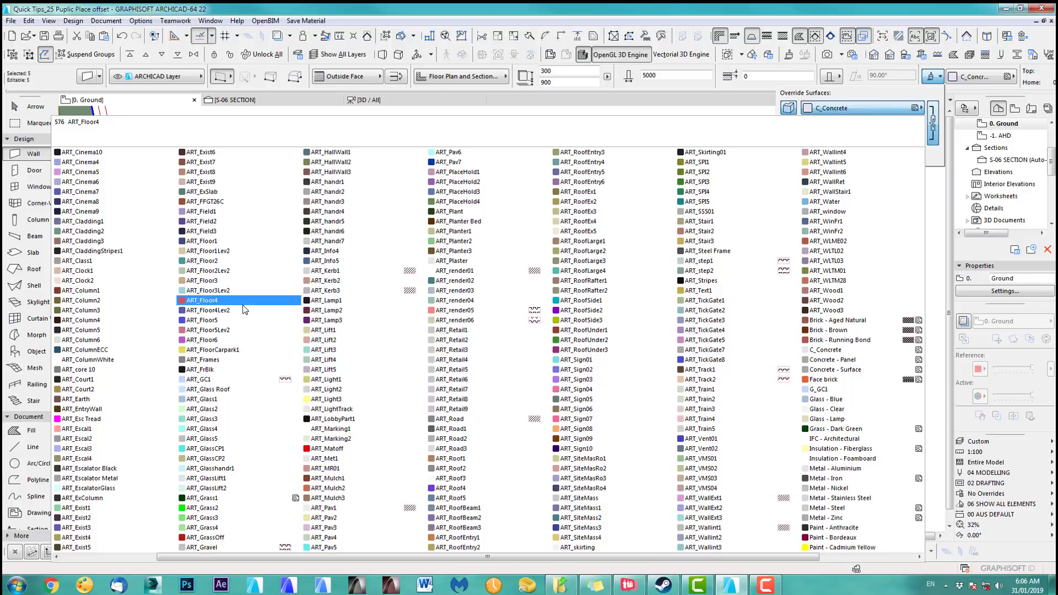
{"action": "left_click", "coordinate": [328, 497]}
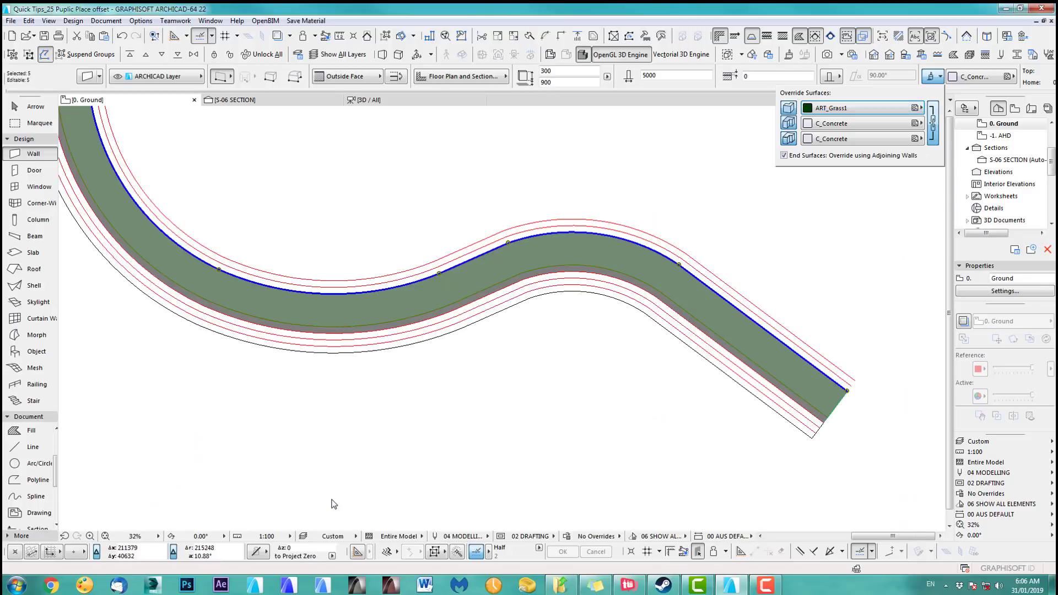
{"action": "left_click", "coordinate": [649, 391]}
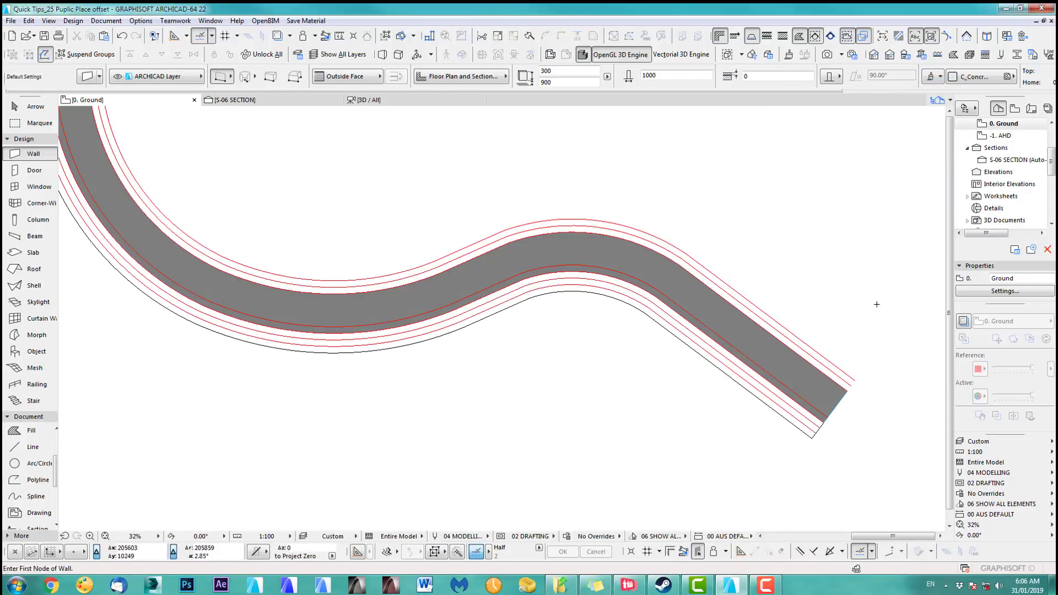
Step: Trace 1000-thick walls along the two remaining polylines beyond the grass strip
{"action": "scroll", "coordinate": [749, 290], "scroll_direction": "up", "scroll_amount": 5}
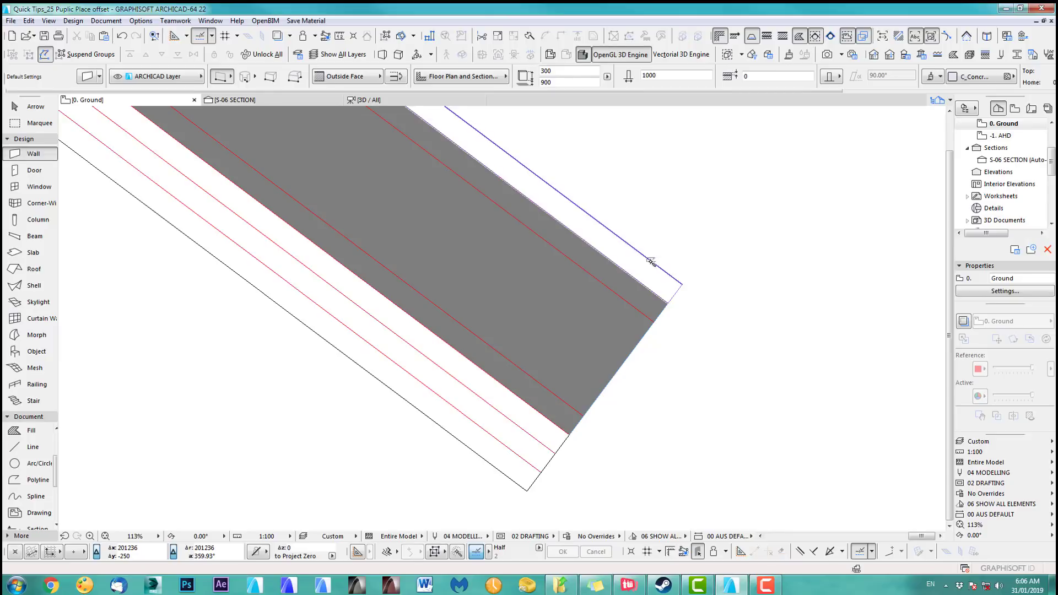
{"action": "scroll", "coordinate": [685, 292], "scroll_direction": "down", "scroll_amount": 5}
{"action": "scroll", "coordinate": [687, 293], "scroll_direction": "down", "scroll_amount": 1}
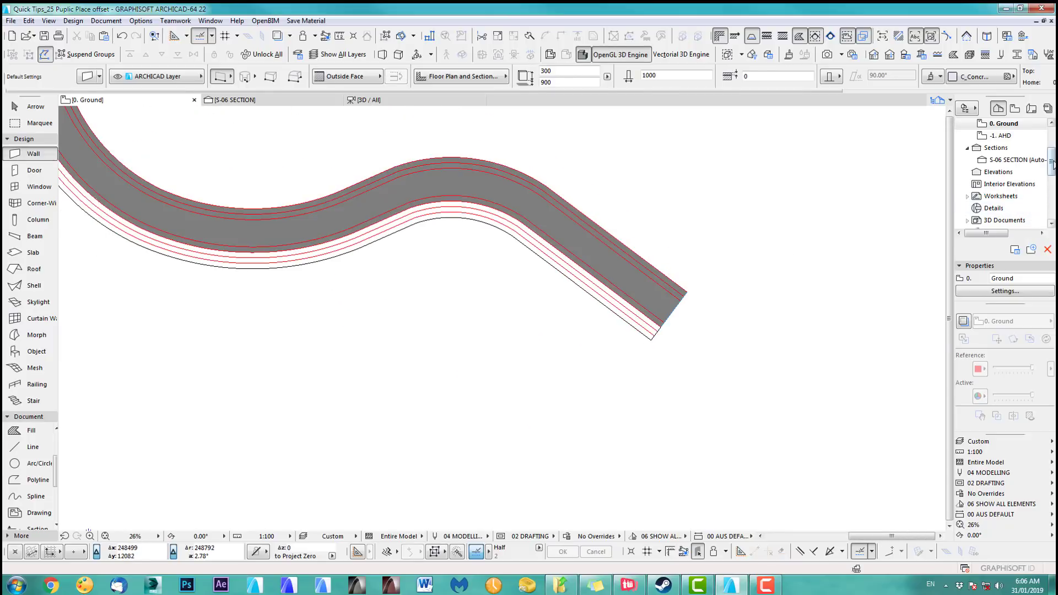
Step: Open the Camera 1 3D view and frame the straight end of the grass strip and its walls
{"action": "left_click_drag", "start_coordinate": [1051, 161], "coordinate": [1051, 174]}
{"action": "scroll", "coordinate": [1052, 176], "scroll_direction": "down", "scroll_amount": 3}
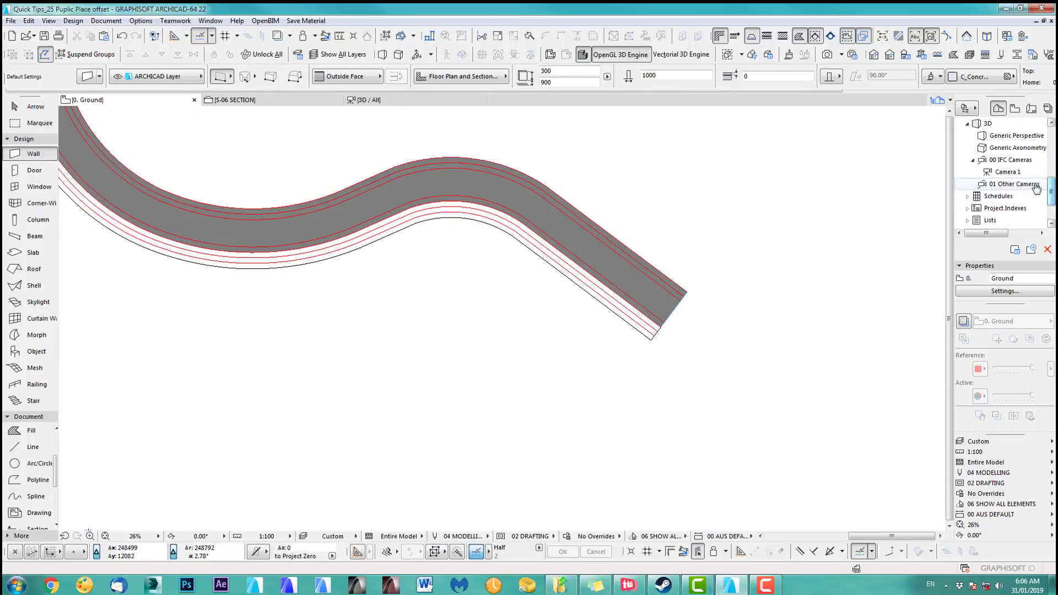
{"action": "double_click", "coordinate": [1006, 172]}
{"action": "middle_click_drag", "start_coordinate": [695, 236], "coordinate": [327, 236], "text": "shift"}
{"action": "scroll", "coordinate": [461, 321], "scroll_direction": "up", "scroll_amount": 2}
Step: Select the two walls beyond the grass strip and elevate them by 300
{"action": "left_click", "coordinate": [54, 107]}
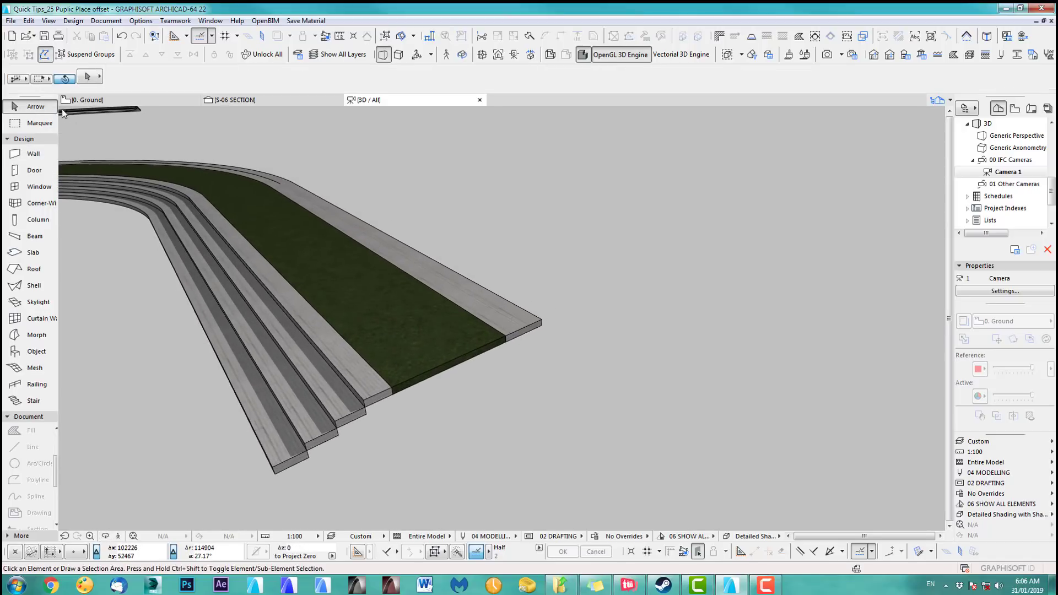
{"action": "left_click_drag", "start_coordinate": [568, 279], "coordinate": [511, 363]}
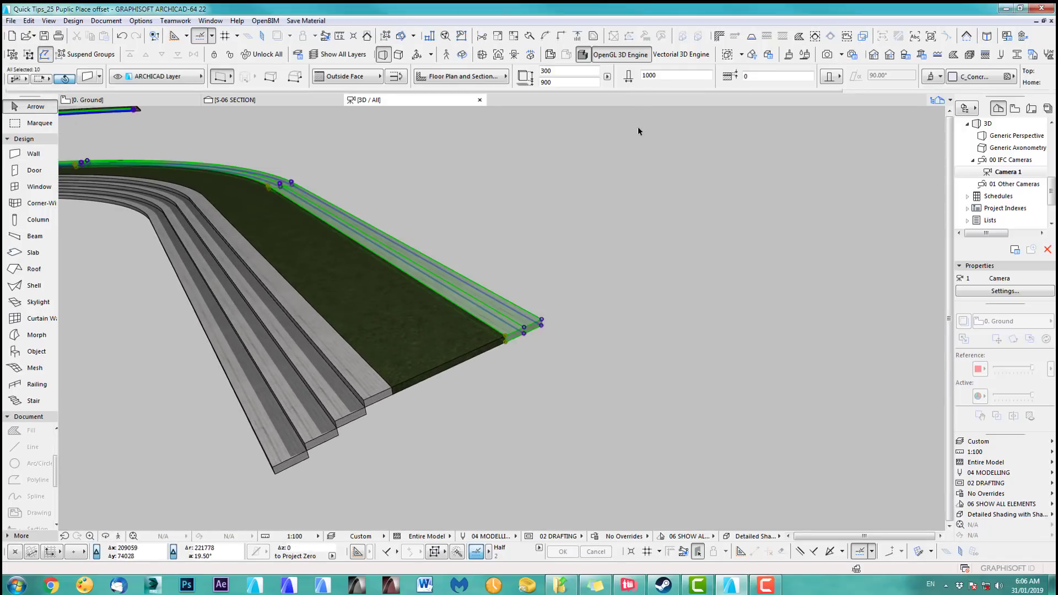
{"action": "key", "text": "ctrl+9"}
{"action": "key", "text": "Return"}
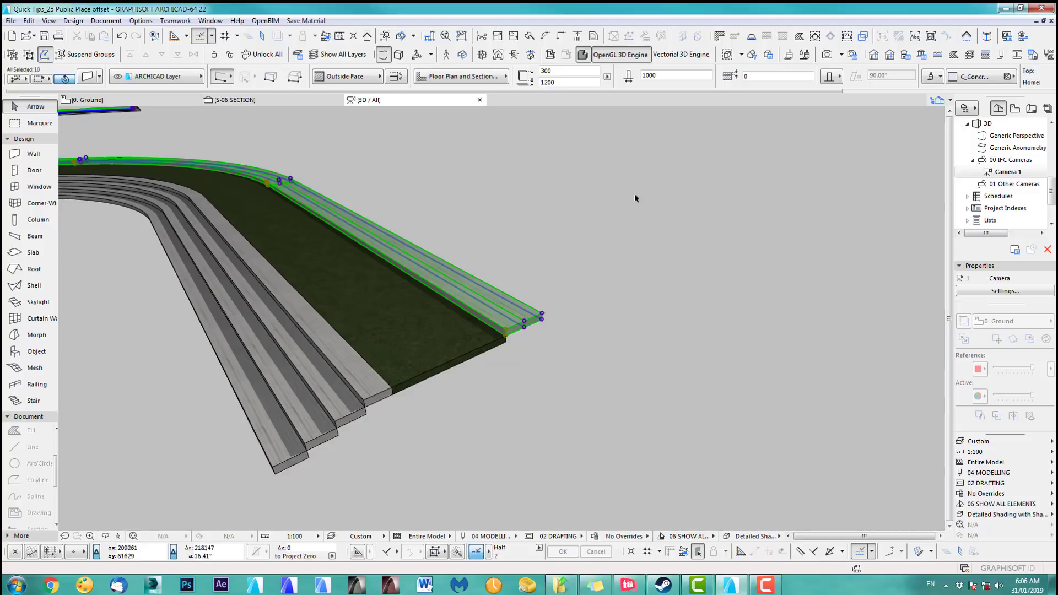
Step: Elevate only the innermost wall by another 300, then deselect it with the whole terrace in view
{"action": "left_click", "coordinate": [518, 329], "text": "shift"}
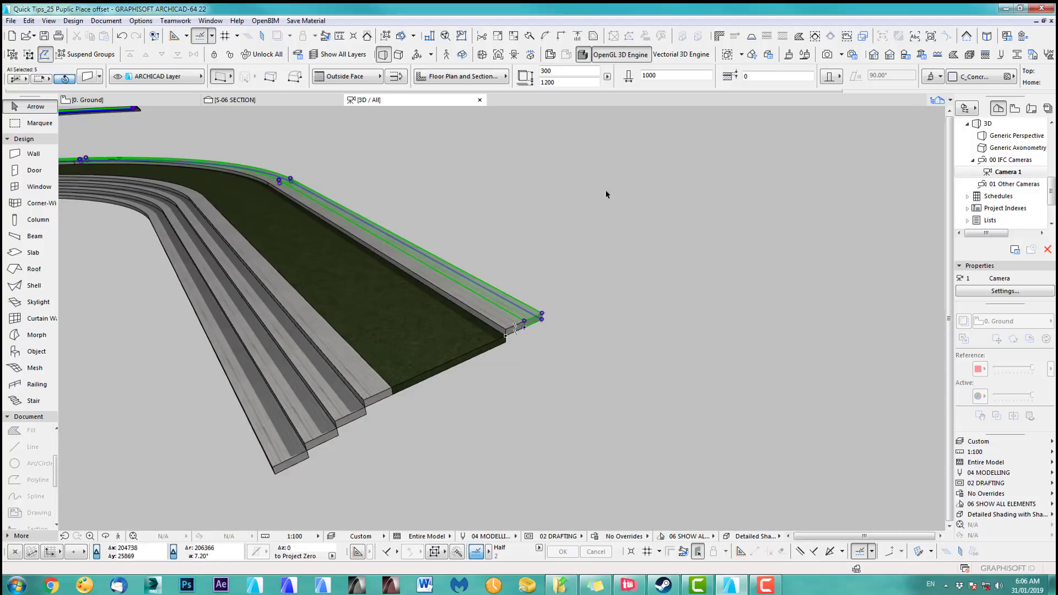
{"action": "key", "text": "ctrl+9"}
{"action": "key", "text": "Return"}
{"action": "scroll", "coordinate": [420, 284], "scroll_direction": "down", "scroll_amount": 3}
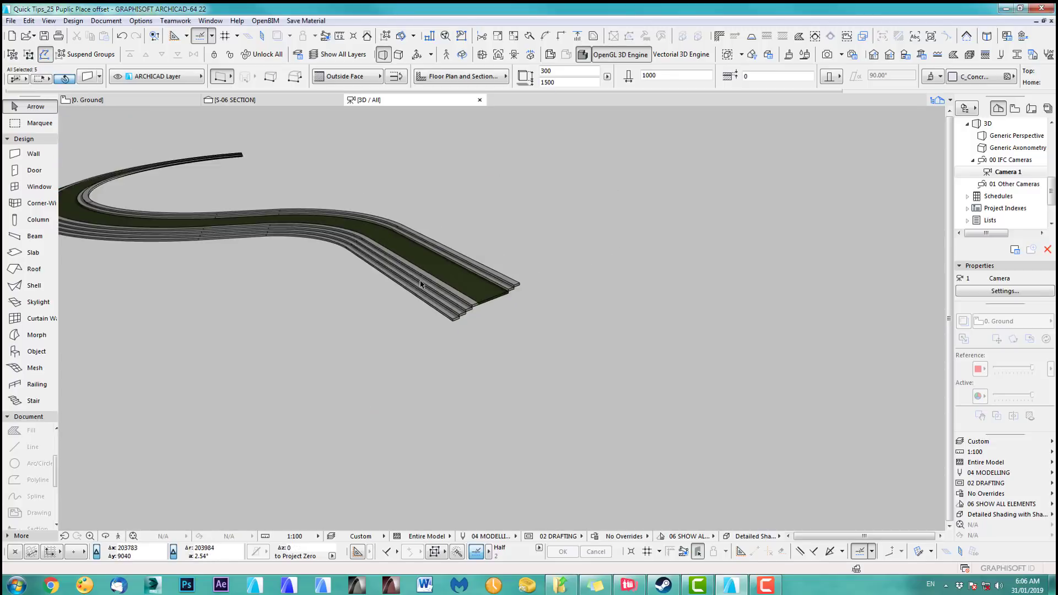
{"action": "middle_click_drag", "start_coordinate": [419, 284], "coordinate": [710, 366]}
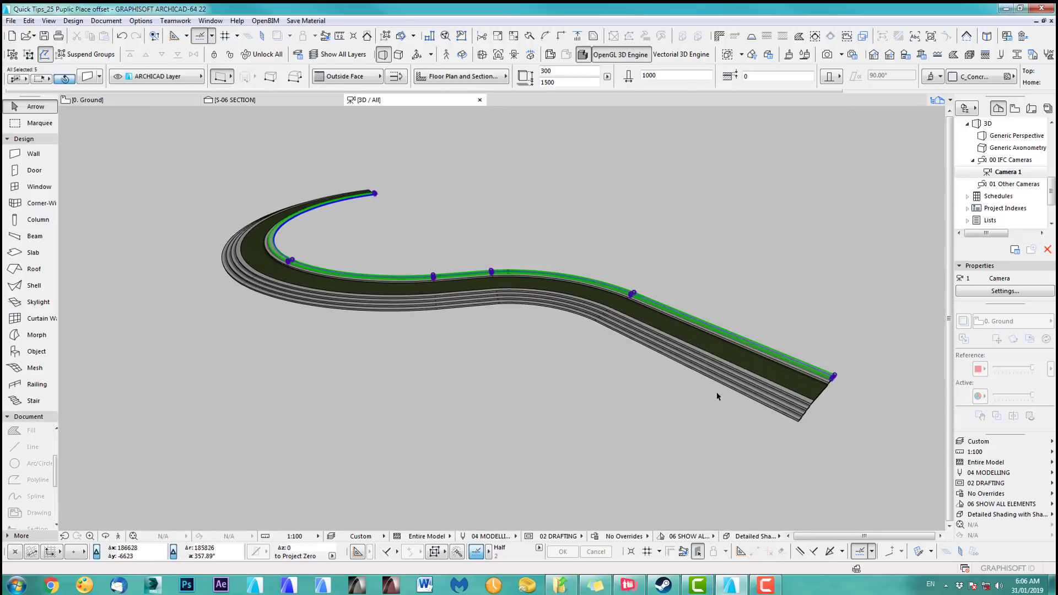
{"action": "left_click", "coordinate": [764, 296]}
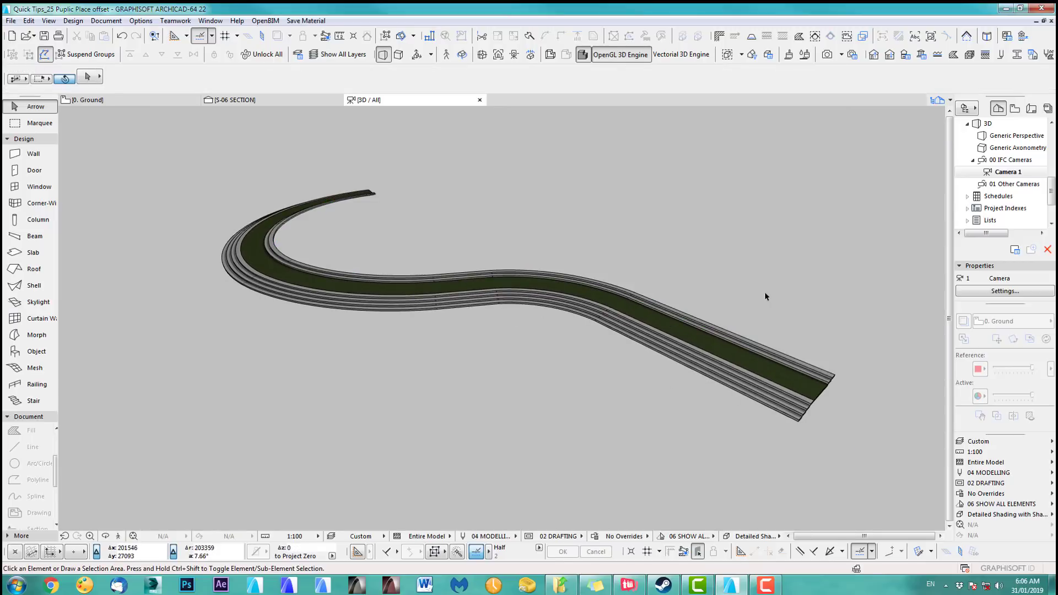
Step: Return to the 0. Ground floor plan and offset the polyline on the terrace's inner edge by 5000 away from the walls
{"action": "key", "text": "F2"}
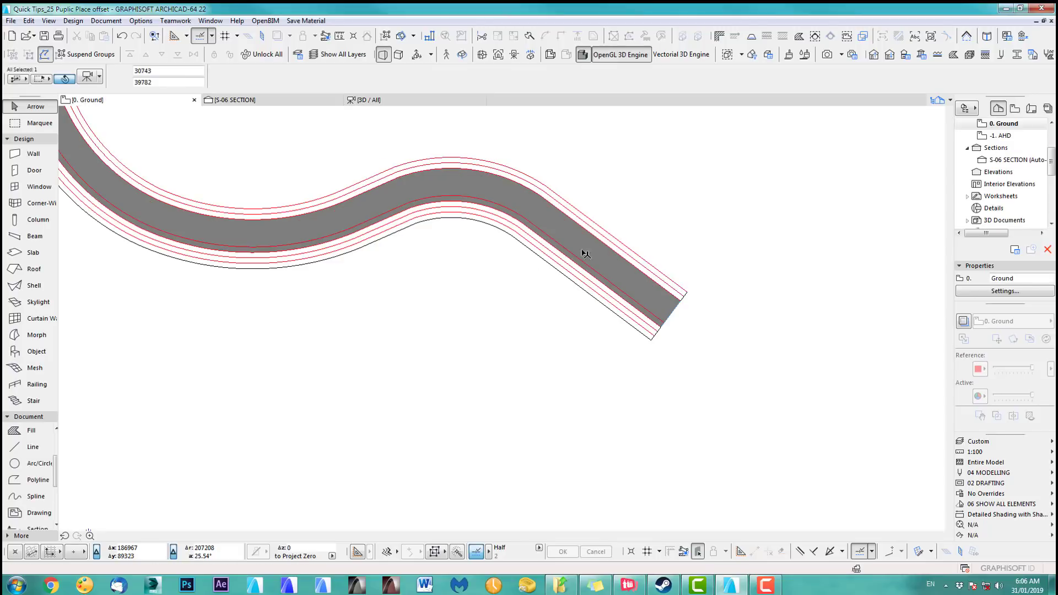
{"action": "scroll", "coordinate": [488, 330], "scroll_direction": "down", "scroll_amount": 3}
{"action": "middle_click_drag", "start_coordinate": [474, 298], "coordinate": [491, 358]}
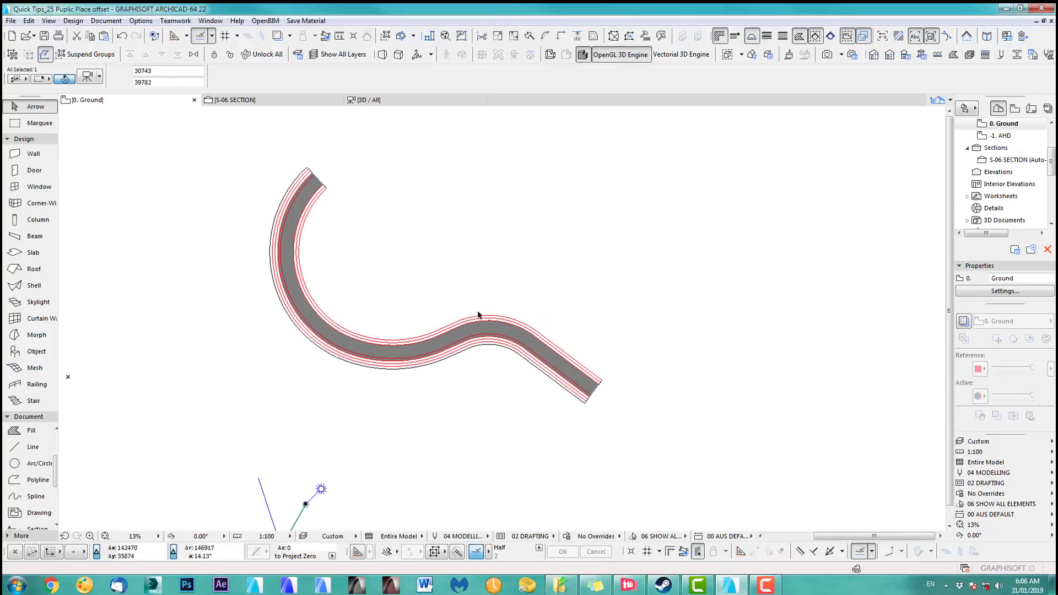
{"action": "scroll", "coordinate": [510, 313], "scroll_direction": "up", "scroll_amount": 2}
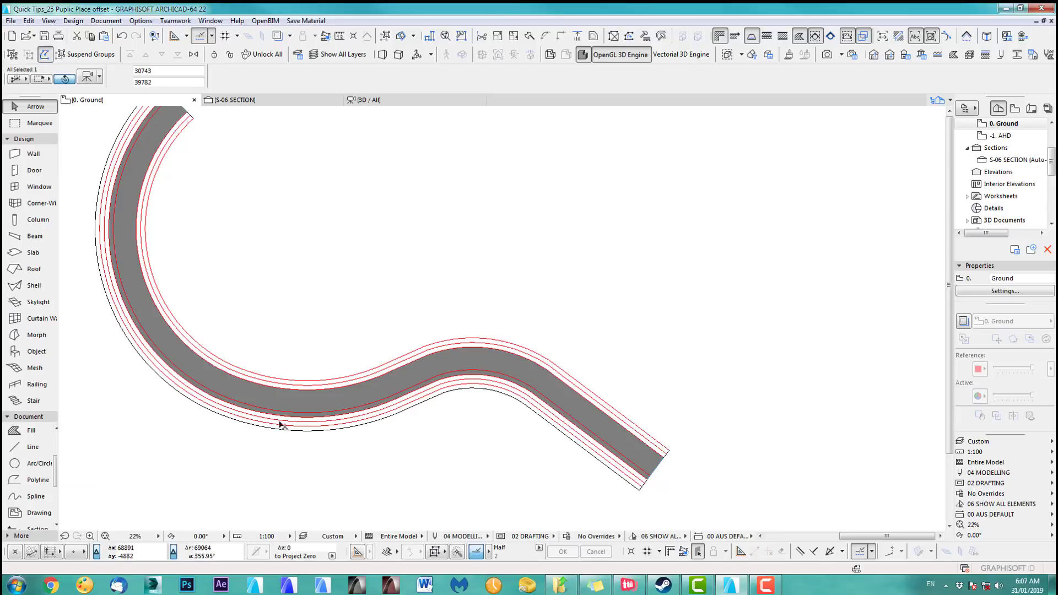
{"action": "left_click", "coordinate": [36, 480]}
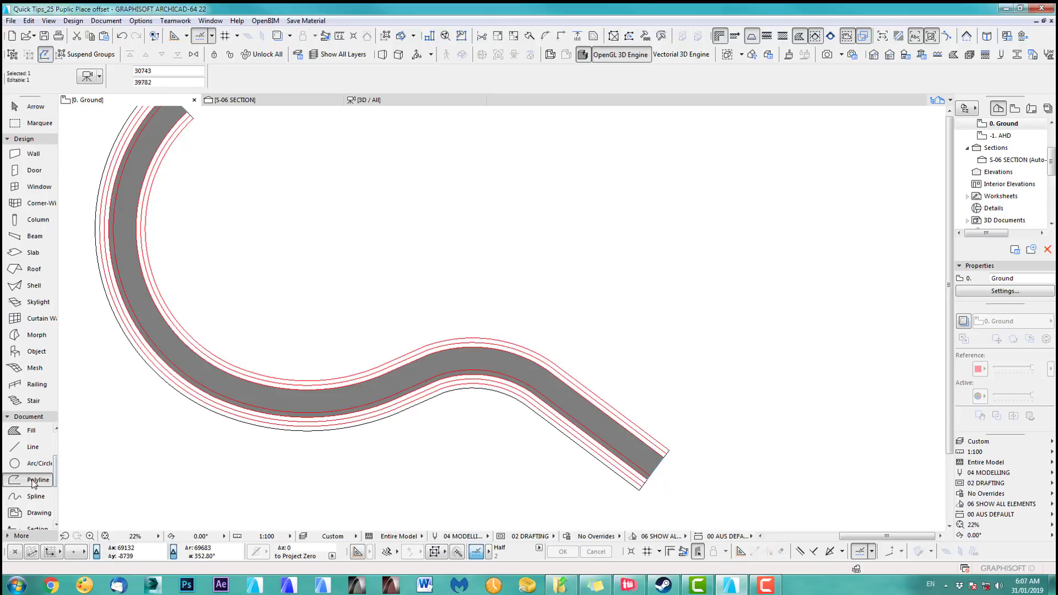
{"action": "left_click", "coordinate": [622, 413]}
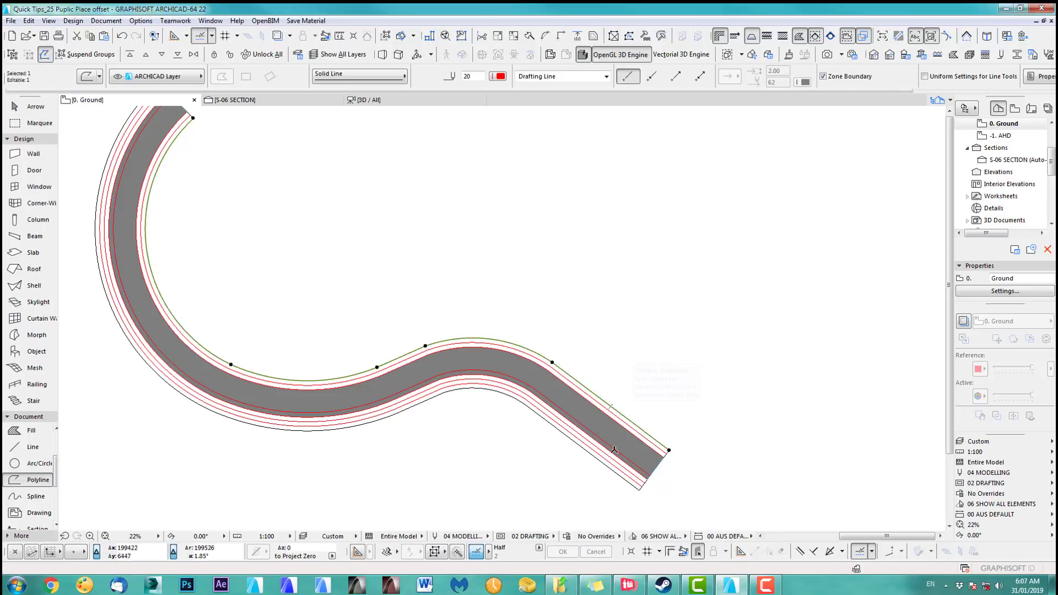
{"action": "left_click", "coordinate": [388, 552]}
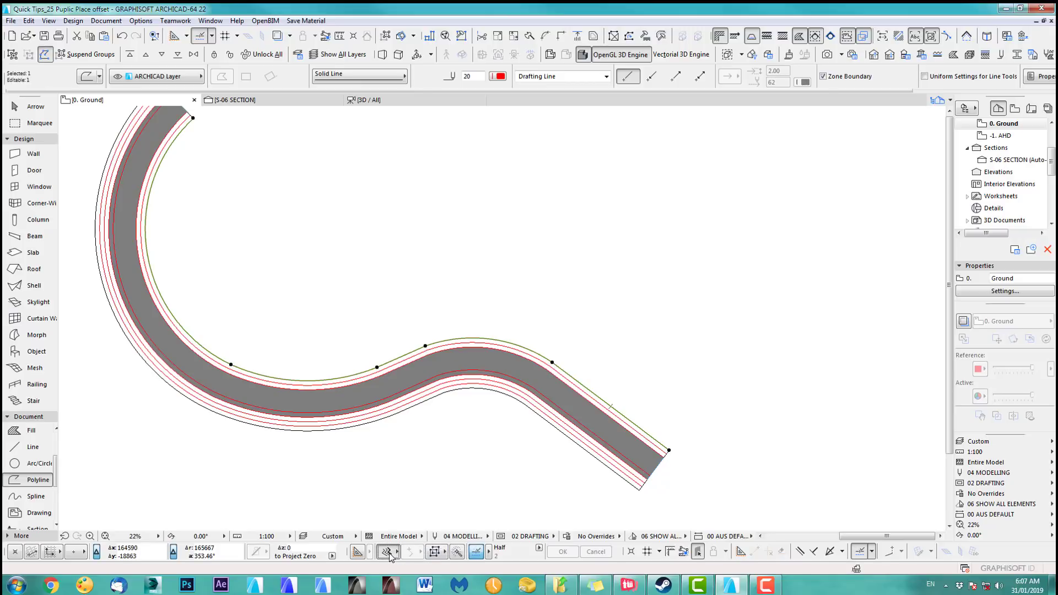
{"action": "left_click", "coordinate": [633, 422]}
{"action": "left_click", "coordinate": [677, 435]}
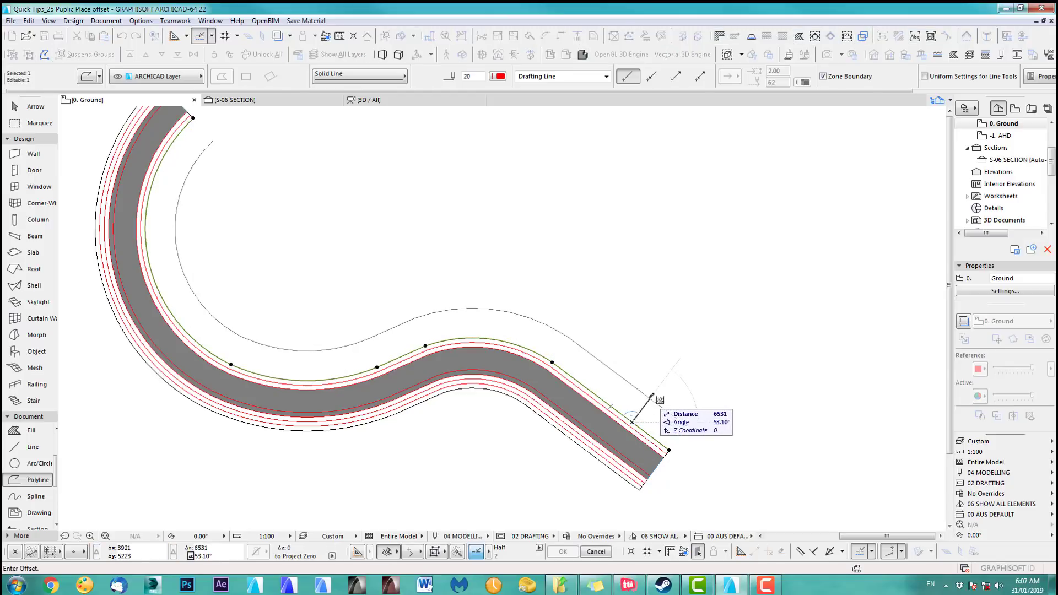
{"action": "type", "text": "5000"}
{"action": "key", "text": "Return"}
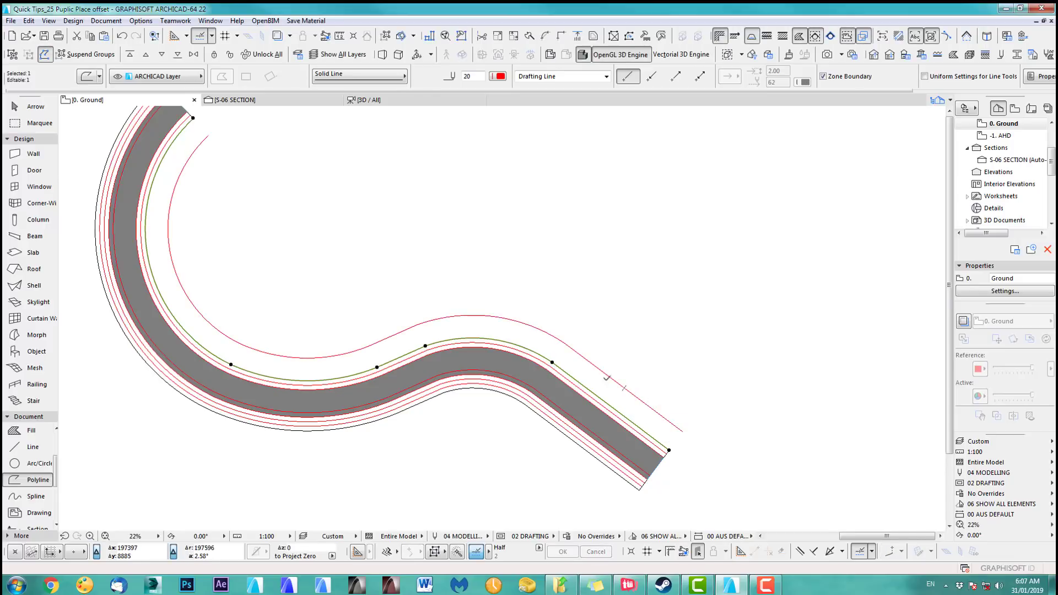
{"action": "key", "text": "Escape"}
Step: Select the new polyline and move both nodes of its short straight middle segment away from the terrace
{"action": "left_click", "coordinate": [435, 320], "text": "shift"}
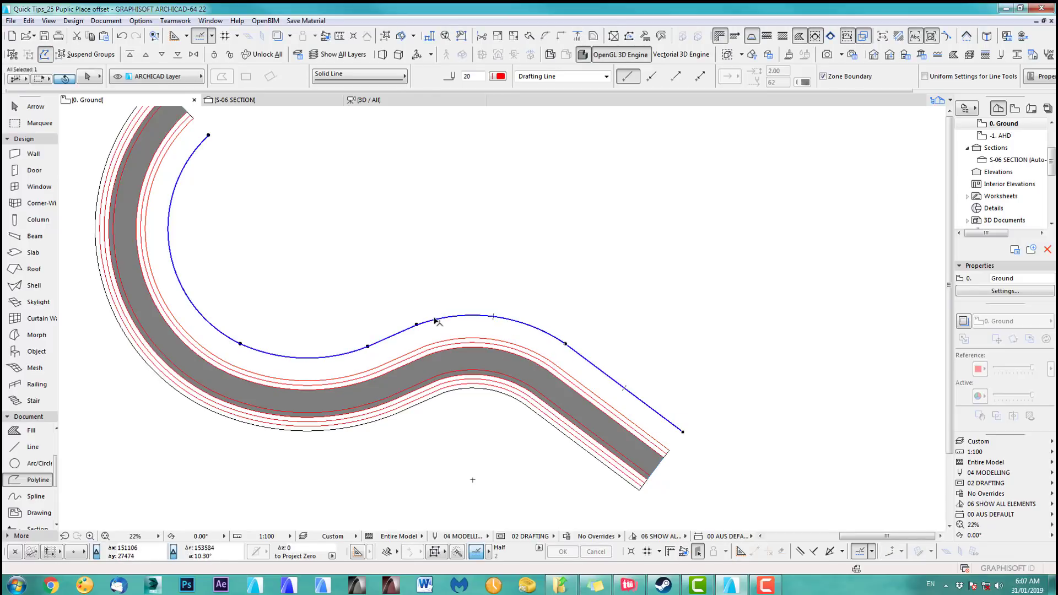
{"action": "middle_click_drag", "start_coordinate": [448, 332], "coordinate": [486, 382]}
{"action": "left_click", "coordinate": [454, 372]}
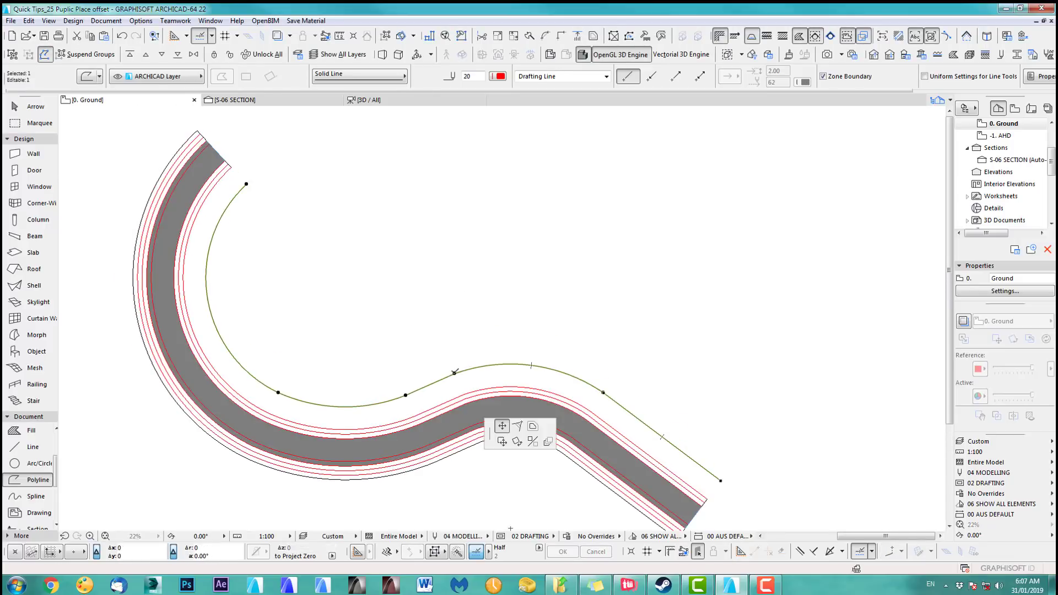
{"action": "left_click", "coordinate": [492, 424]}
{"action": "left_click", "coordinate": [452, 357]}
{"action": "left_click", "coordinate": [406, 394]}
{"action": "left_click", "coordinate": [443, 447]}
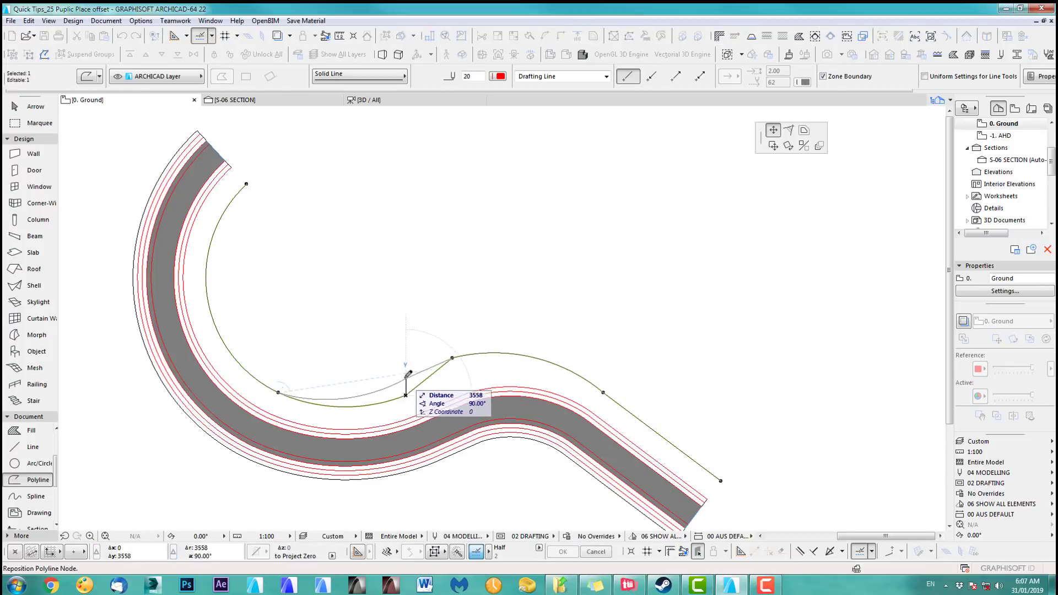
{"action": "left_click", "coordinate": [402, 365]}
Step: Pull the node between the polyline's two curved-end arcs and its free curved end farther away from the terrace
{"action": "left_click", "coordinate": [279, 392]}
{"action": "left_click", "coordinate": [315, 444]}
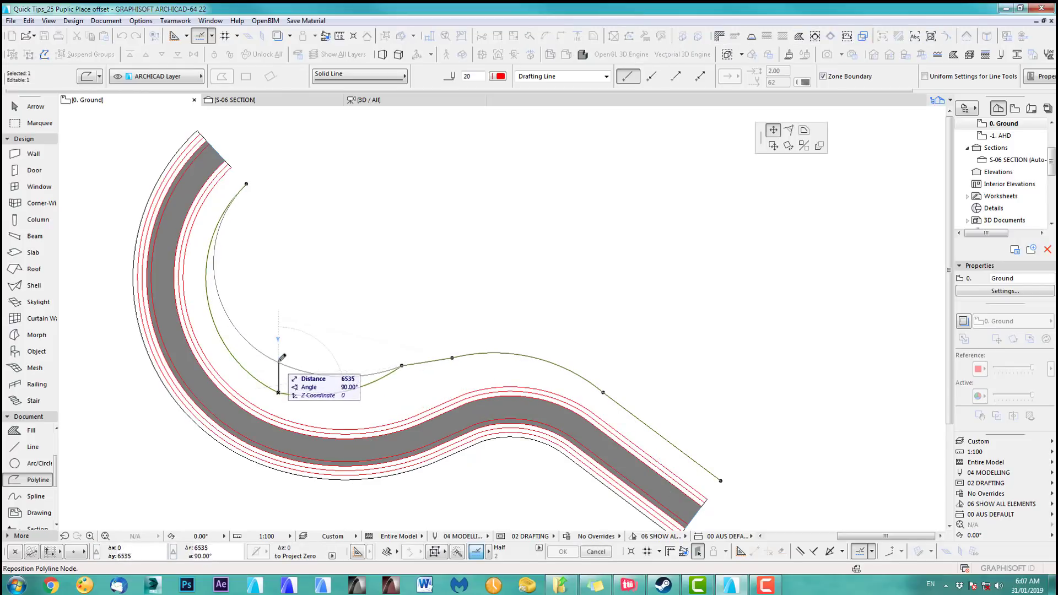
{"action": "left_click", "coordinate": [282, 342]}
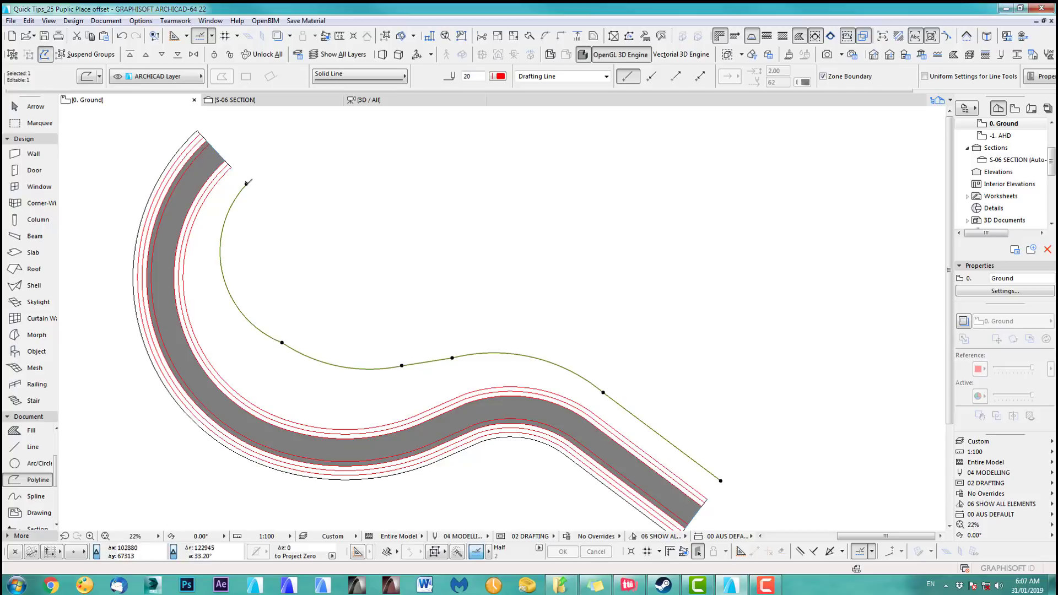
{"action": "left_click", "coordinate": [246, 183]}
{"action": "left_click", "coordinate": [284, 236]}
{"action": "left_click", "coordinate": [290, 177]}
{"action": "middle_click_drag", "start_coordinate": [328, 301], "coordinate": [326, 318]}
{"action": "scroll", "coordinate": [372, 307], "scroll_direction": "down", "scroll_amount": 4}
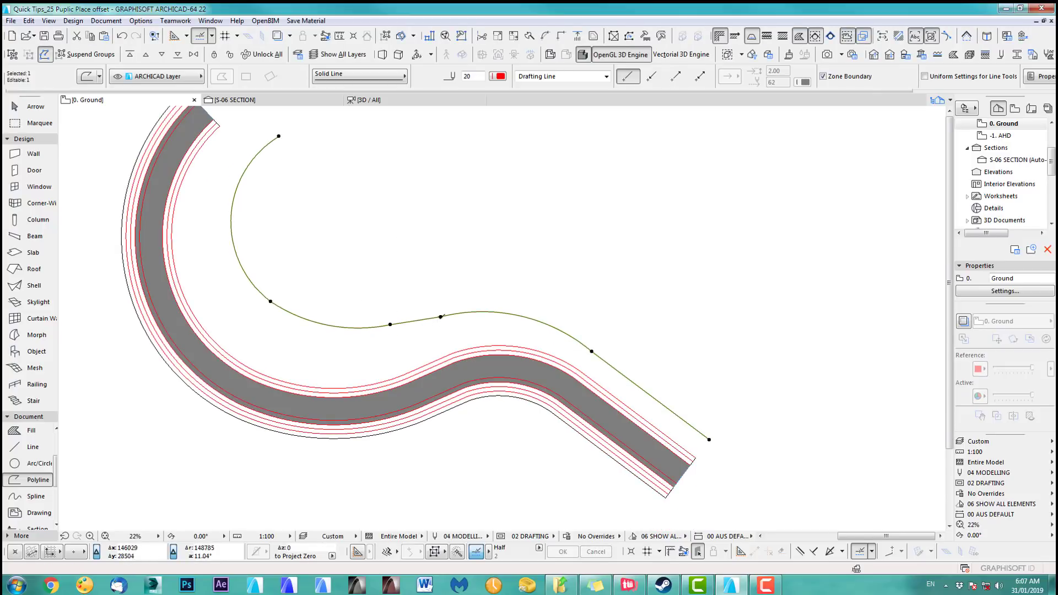
Step: Nudge the node joining the short straight segment to the wide arc and flatten that arc slightly
{"action": "left_click", "coordinate": [440, 316]}
{"action": "left_click", "coordinate": [478, 370]}
{"action": "left_click", "coordinate": [447, 310]}
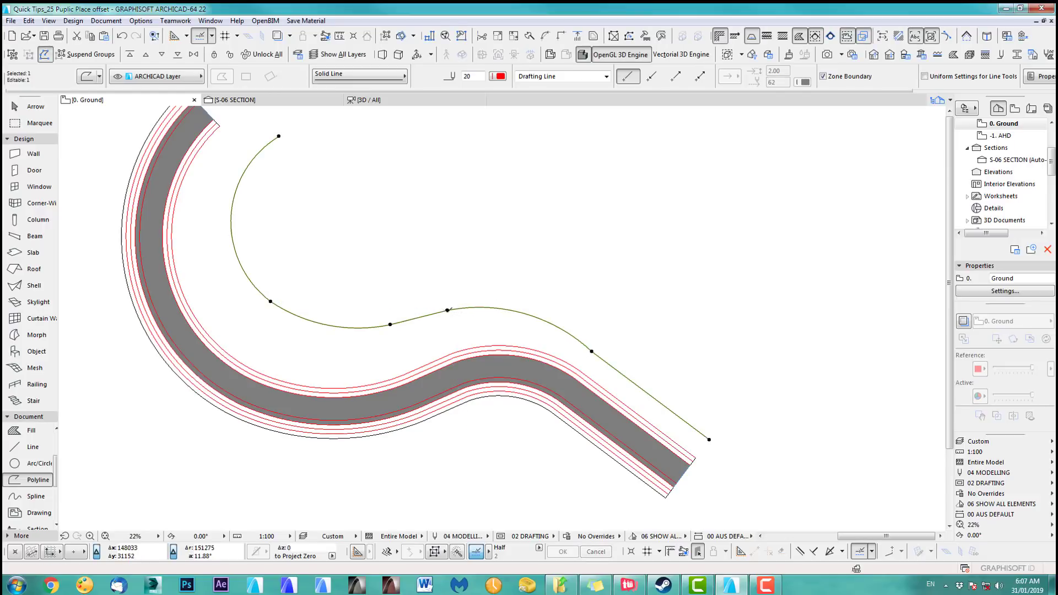
{"action": "left_click", "coordinate": [513, 311]}
{"action": "left_click", "coordinate": [511, 315]}
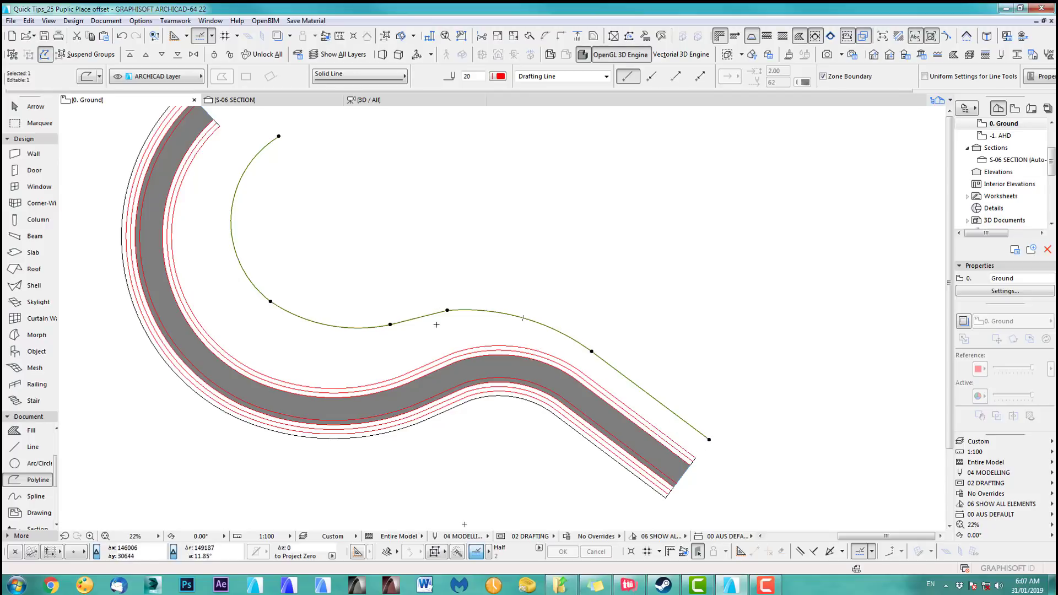
Step: Shift the node at the start of the wide arc along the curve to smooth the transition
{"action": "scroll", "coordinate": [436, 325], "scroll_direction": "up", "scroll_amount": 5}
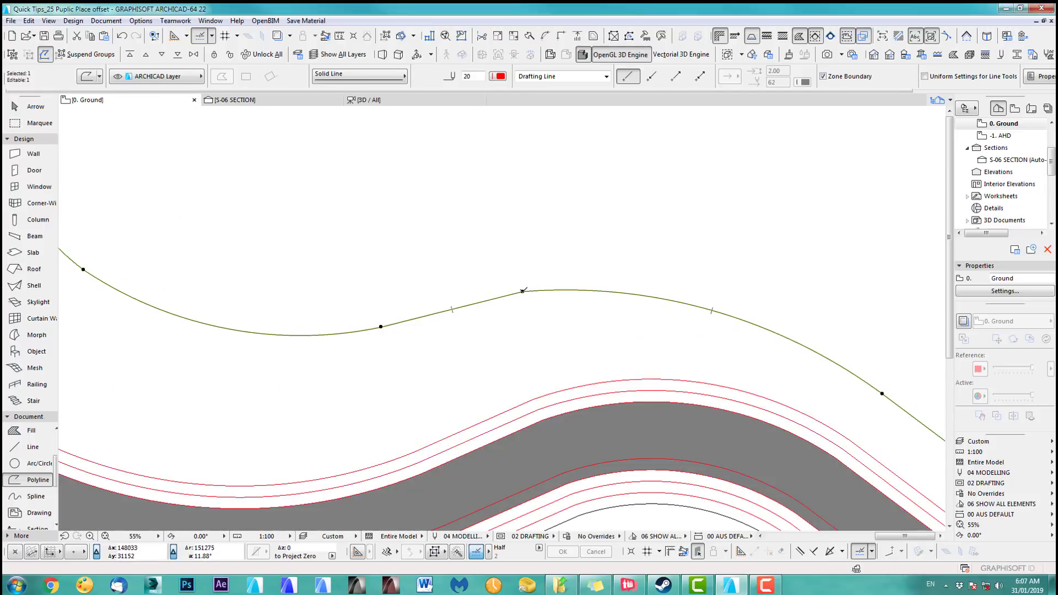
{"action": "left_click", "coordinate": [522, 290]}
{"action": "left_click", "coordinate": [560, 345]}
{"action": "left_click", "coordinate": [546, 296]}
{"action": "scroll", "coordinate": [559, 335], "scroll_direction": "down", "scroll_amount": 1}
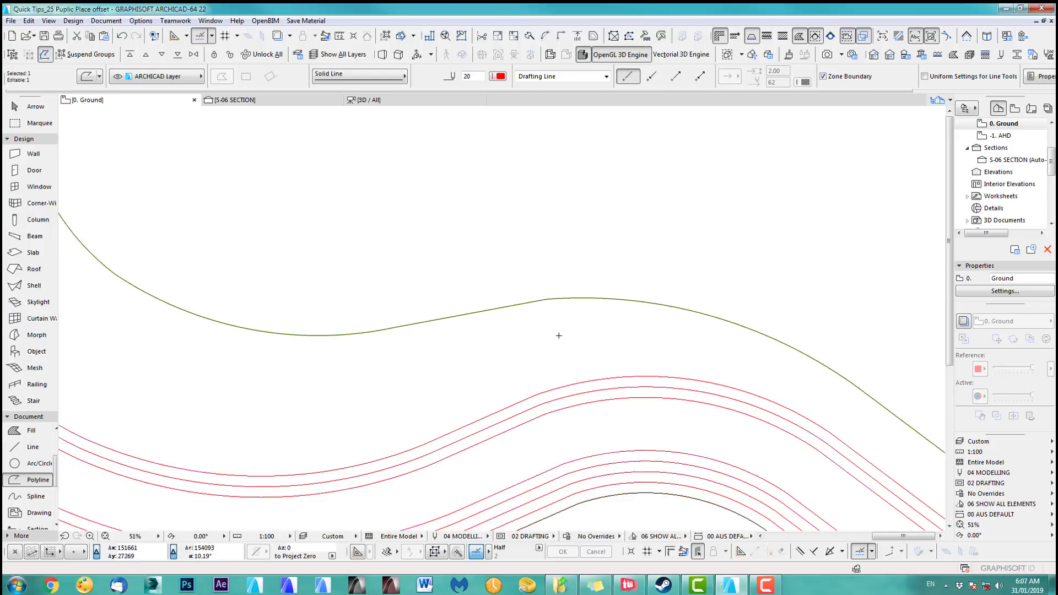
{"action": "scroll", "coordinate": [573, 336], "scroll_direction": "down", "scroll_amount": 5}
{"action": "scroll", "coordinate": [505, 333], "scroll_direction": "up", "scroll_amount": 3}
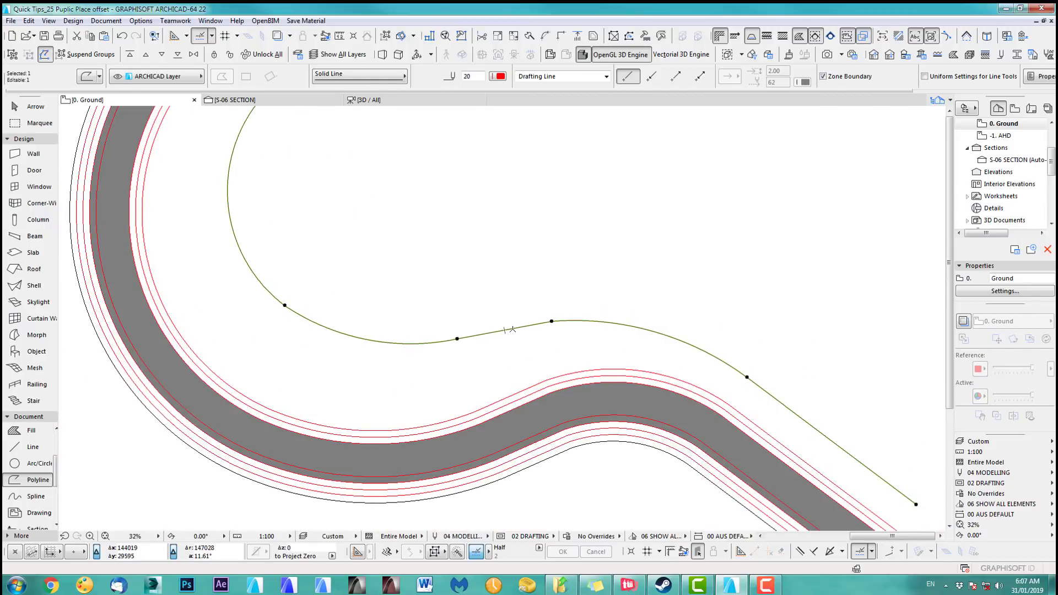
Step: Merge the short straight segment's two nodes to remove it, then bulge the resulting wide arc slightly farther from the terrace
{"action": "scroll", "coordinate": [513, 329], "scroll_direction": "up", "scroll_amount": 4}
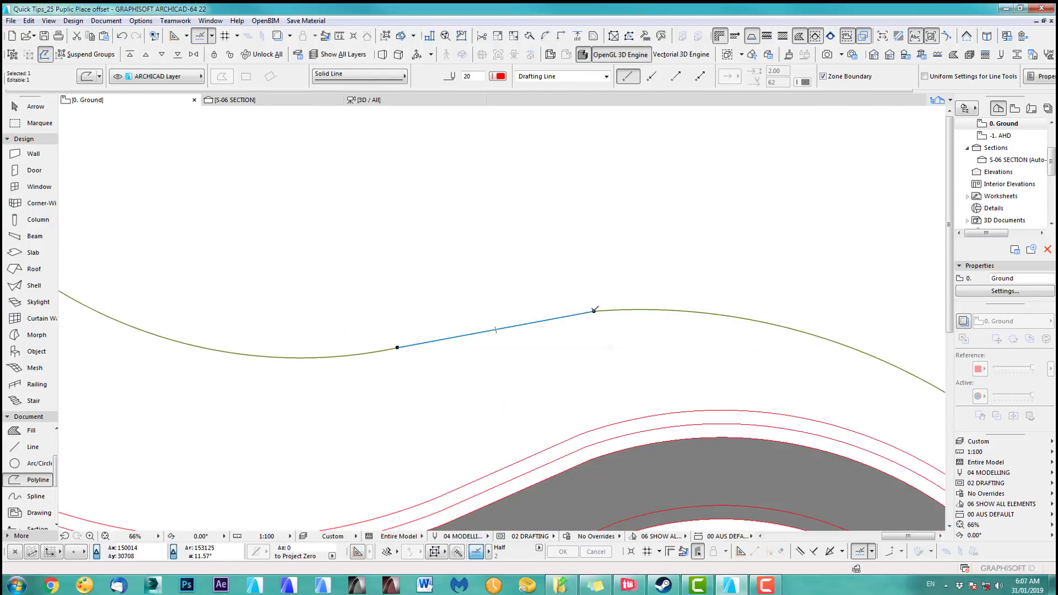
{"action": "left_click", "coordinate": [594, 311]}
{"action": "left_click", "coordinate": [397, 347]}
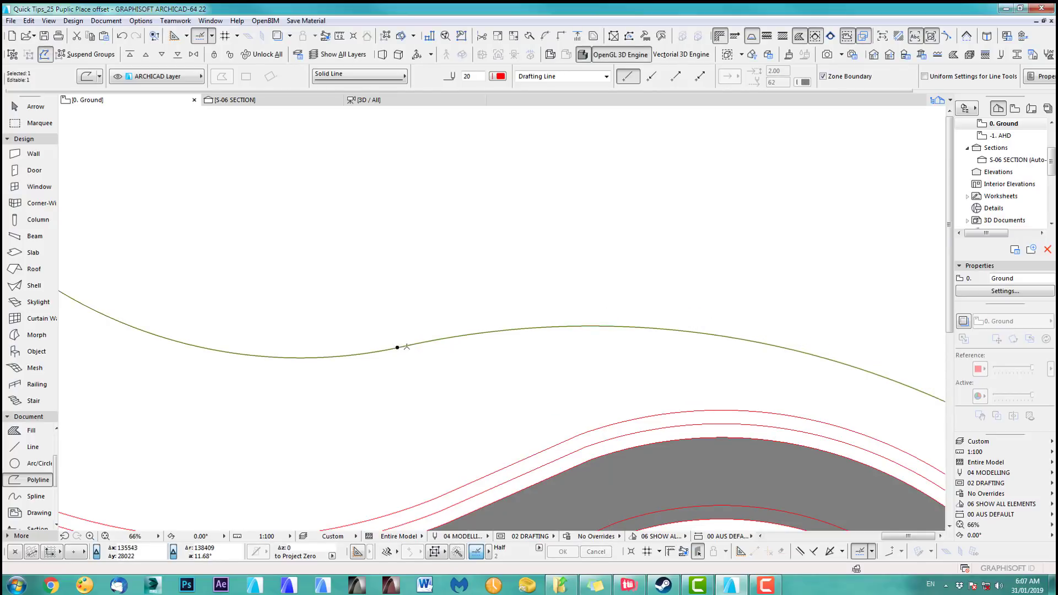
{"action": "scroll", "coordinate": [512, 353], "scroll_direction": "down", "scroll_amount": 4}
{"action": "left_click", "coordinate": [635, 345]}
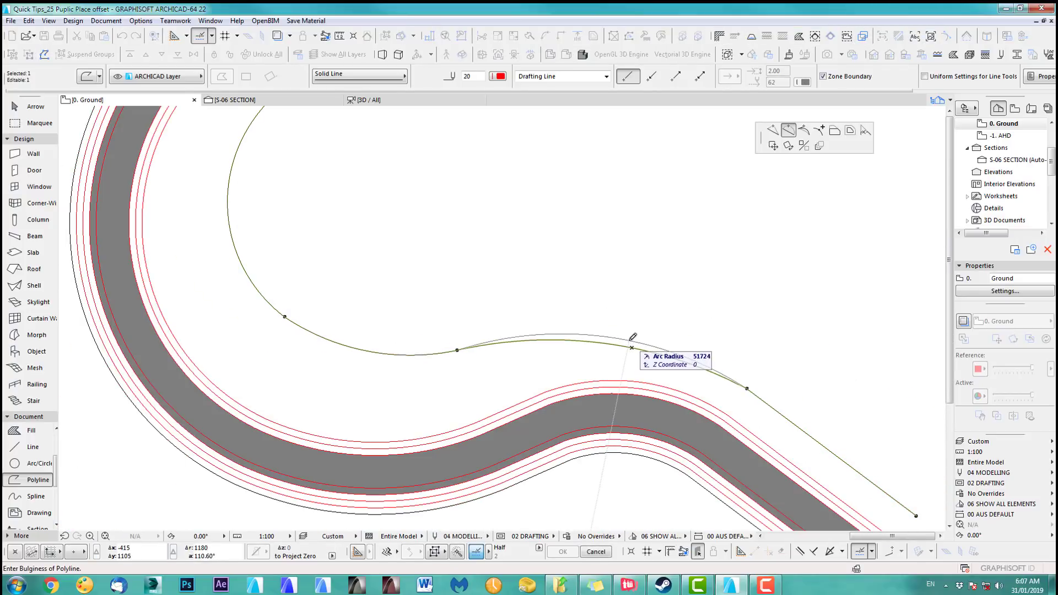
{"action": "left_click", "coordinate": [631, 336]}
{"action": "scroll", "coordinate": [534, 349], "scroll_direction": "down", "scroll_amount": 5}
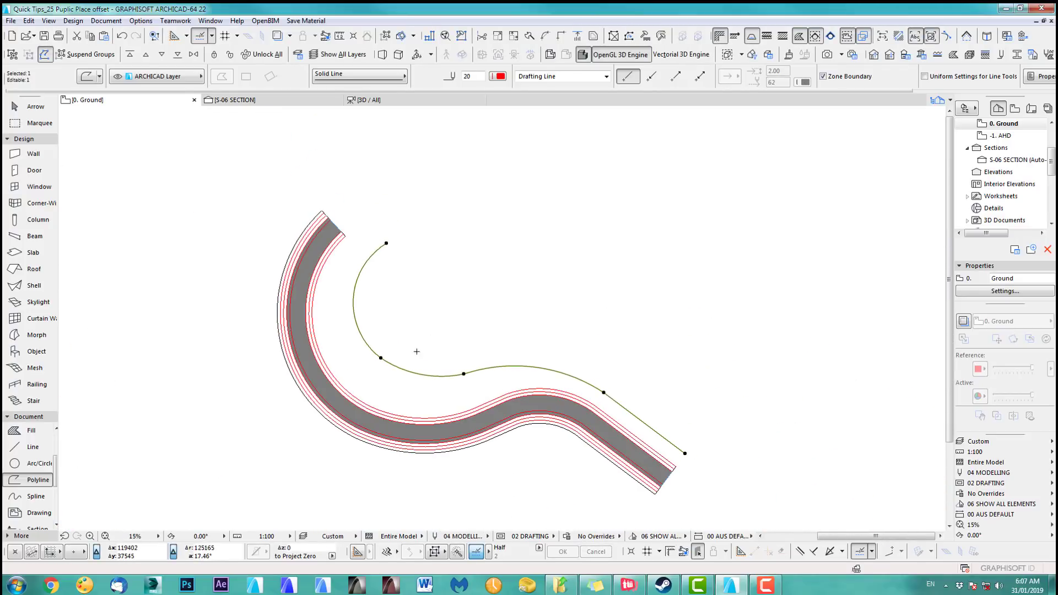
Step: Refine the node between the two curved-end arcs, move the curved free end farther from the terrace, and deselect the polyline
{"action": "left_click", "coordinate": [380, 358]}
{"action": "left_click", "coordinate": [384, 352]}
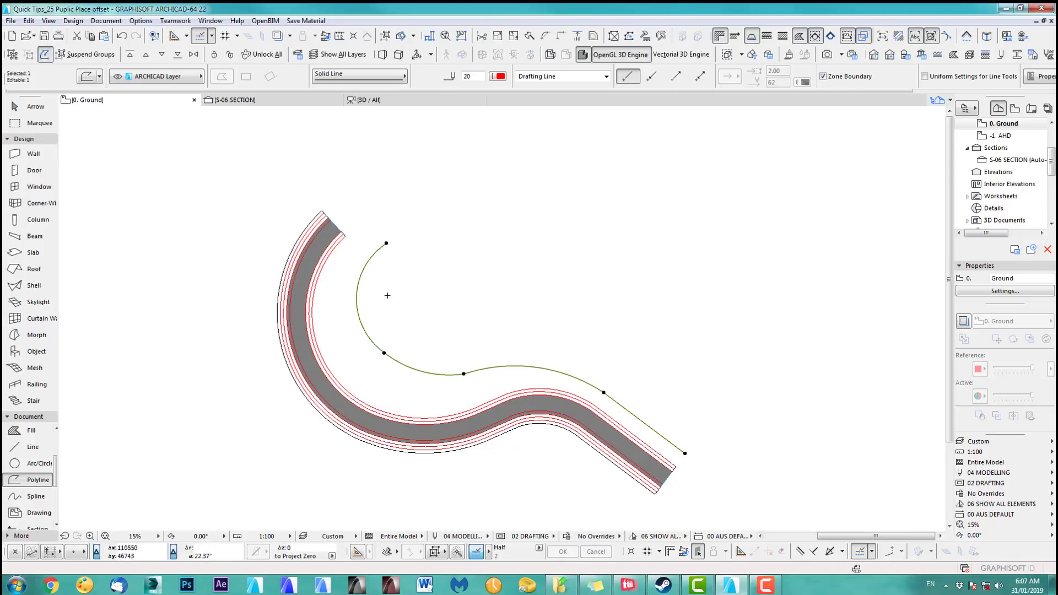
{"action": "left_click", "coordinate": [386, 242]}
{"action": "left_click", "coordinate": [403, 243]}
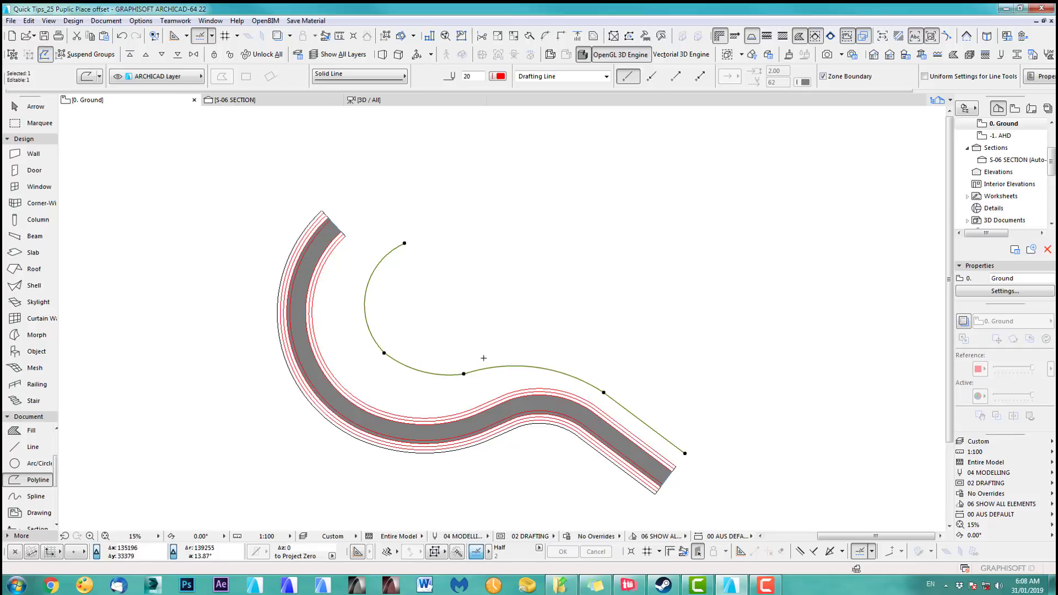
{"action": "middle_click_drag", "start_coordinate": [605, 342], "coordinate": [582, 287]}
{"action": "key", "text": "Escape"}
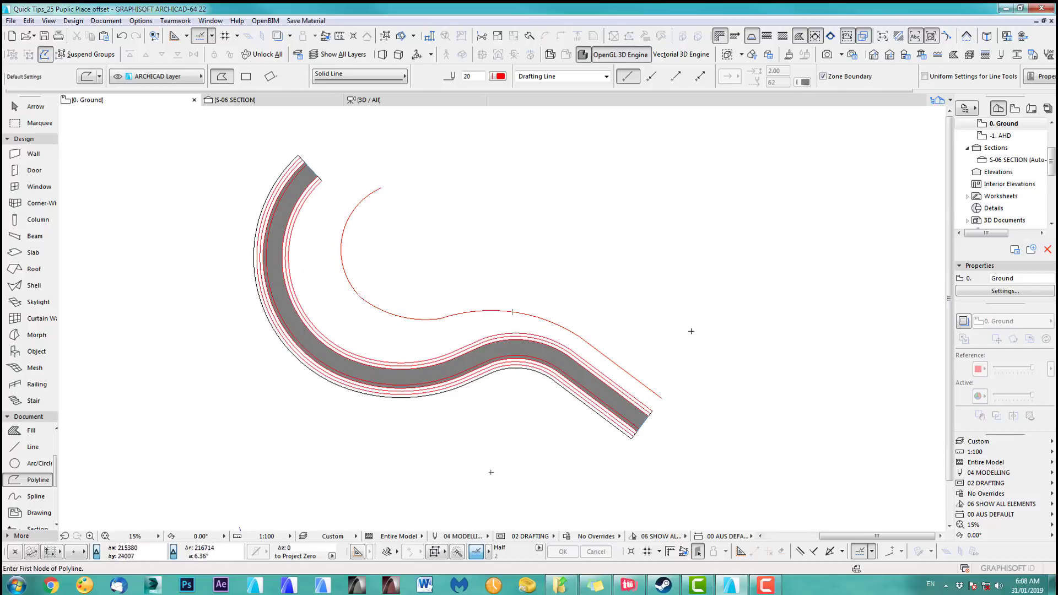
Step: Create two offset copies of the reshaped polyline at 1000 and 2000 on the side away from the terrace
{"action": "scroll", "coordinate": [613, 317], "scroll_direction": "up", "scroll_amount": 2}
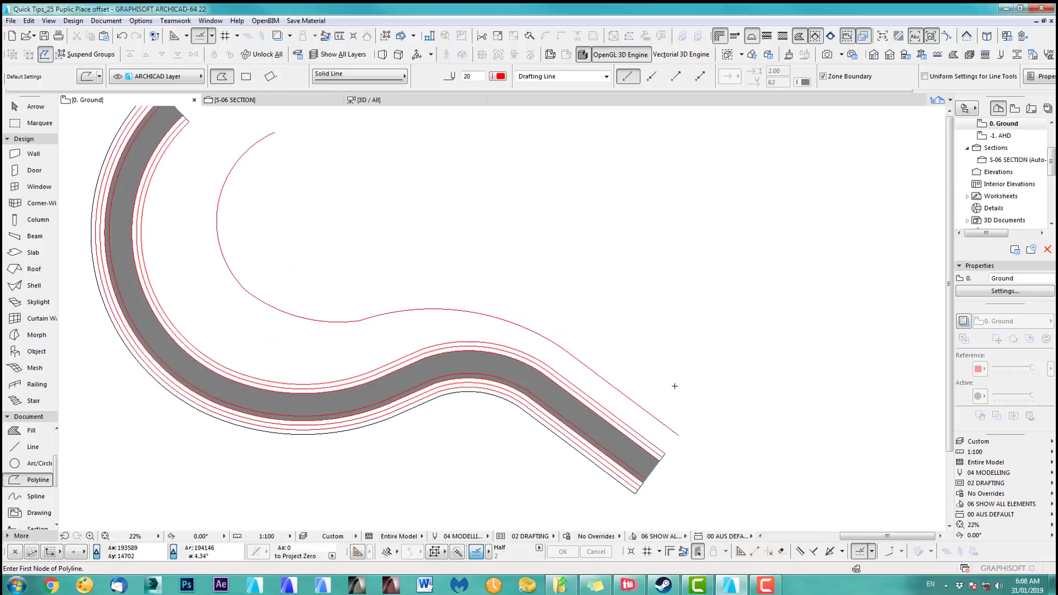
{"action": "left_click", "coordinate": [647, 411], "text": "shift"}
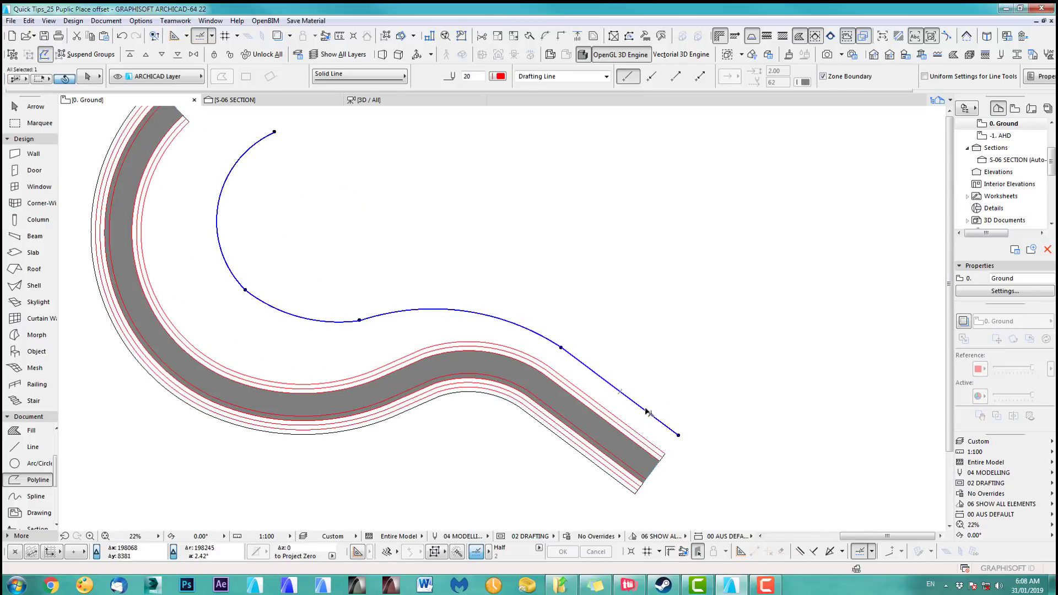
{"action": "left_click", "coordinate": [40, 484]}
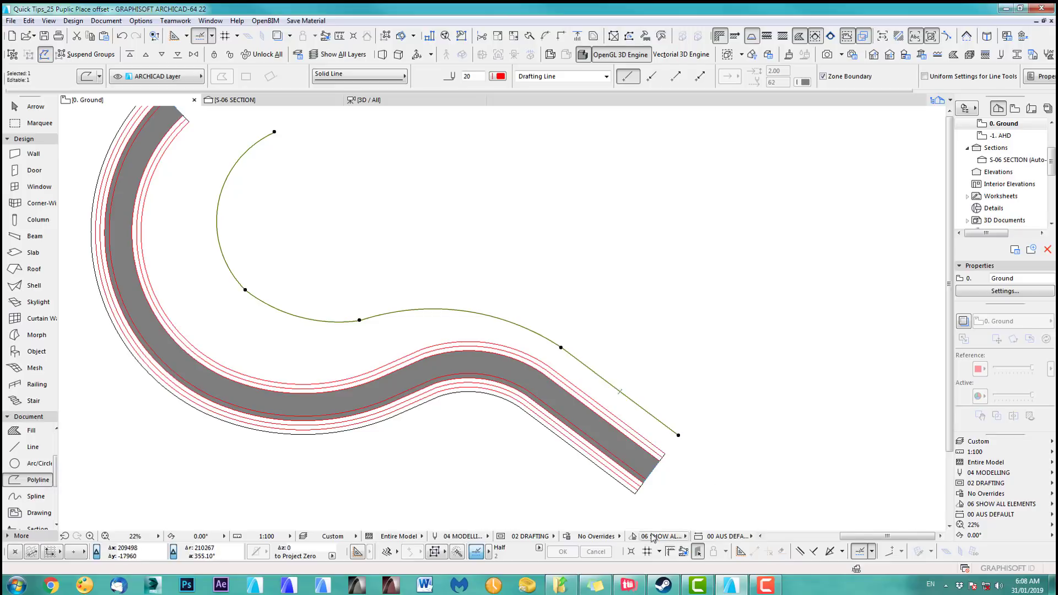
{"action": "left_click", "coordinate": [388, 552]}
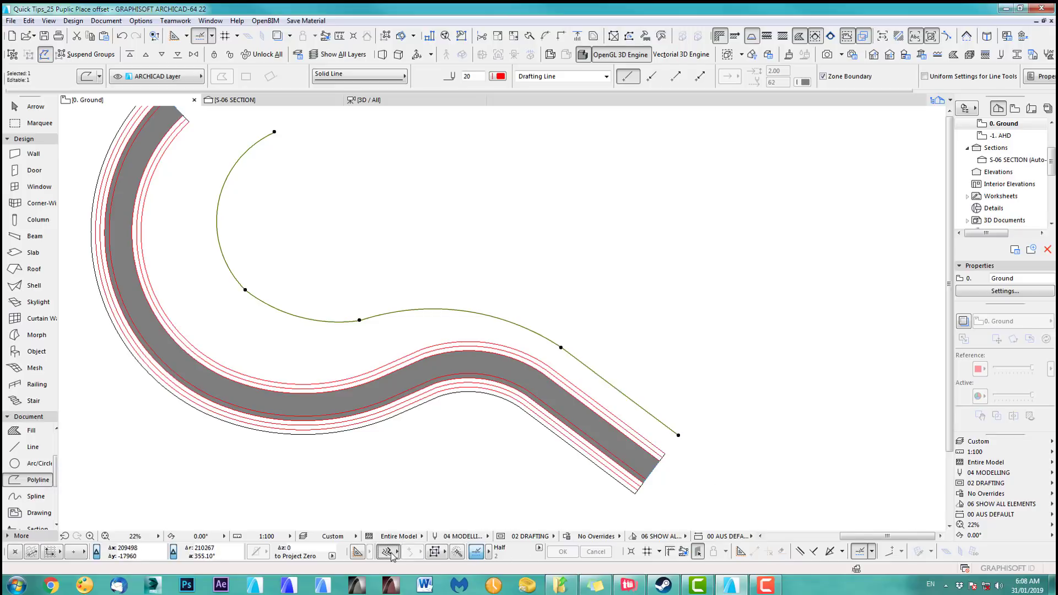
{"action": "key", "text": "space"}
{"action": "left_click", "coordinate": [616, 388]}
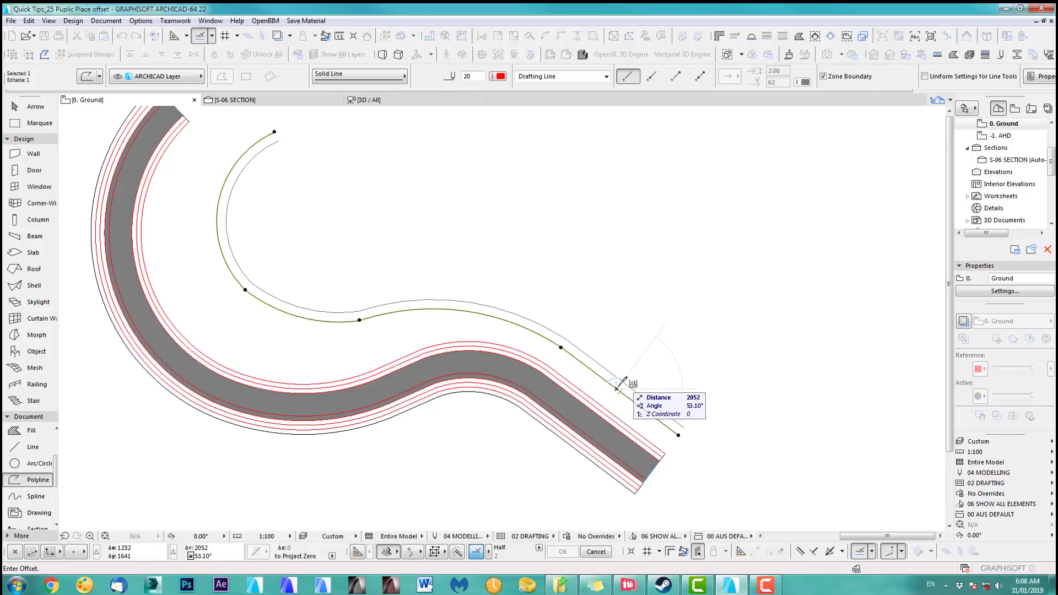
{"action": "type", "text": "1000"}
{"action": "key", "text": "Return"}
{"action": "type", "text": "2"}
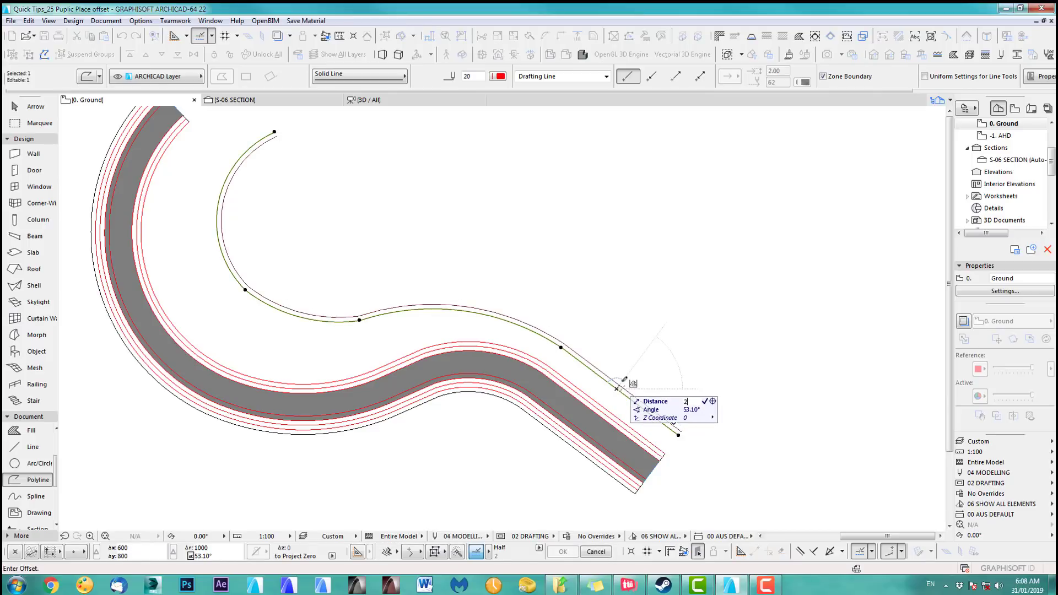
{"action": "key", "text": "Return"}
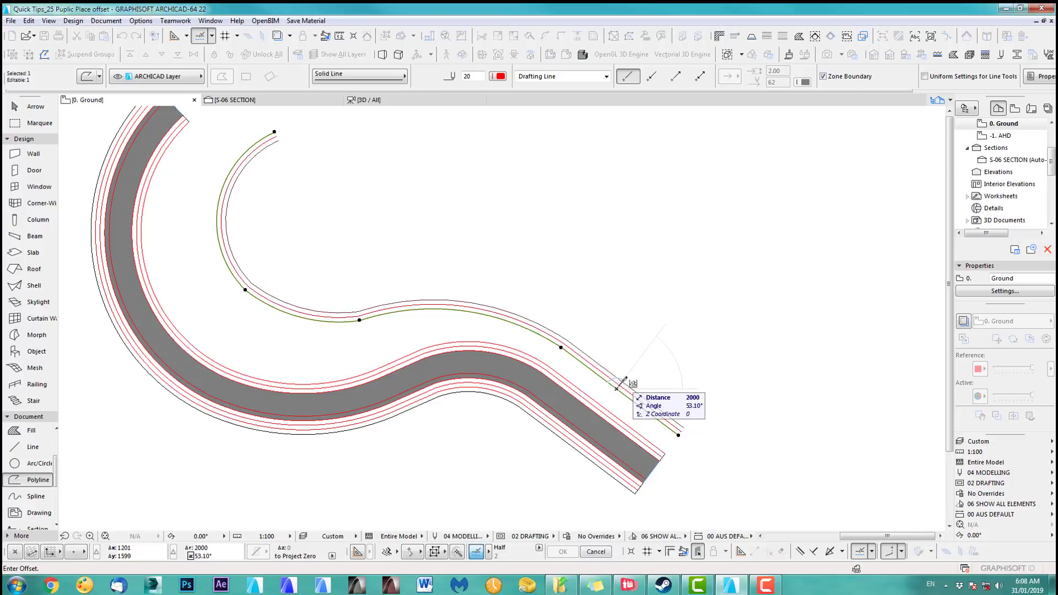
{"action": "key", "text": "Escape"}
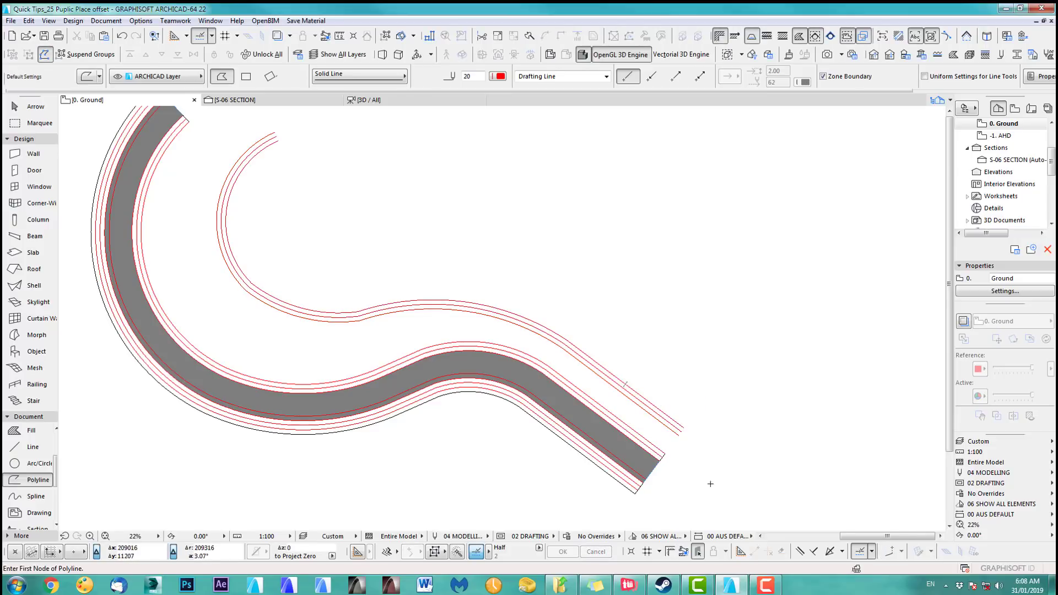
Step: Pick up the settings of the inner tier wall (height 300, base 1500) and trace a new wall along the nearest offset polyline
{"action": "scroll", "coordinate": [709, 484], "scroll_direction": "up", "scroll_amount": 3}
{"action": "scroll", "coordinate": [620, 390], "scroll_direction": "up", "scroll_amount": 7}
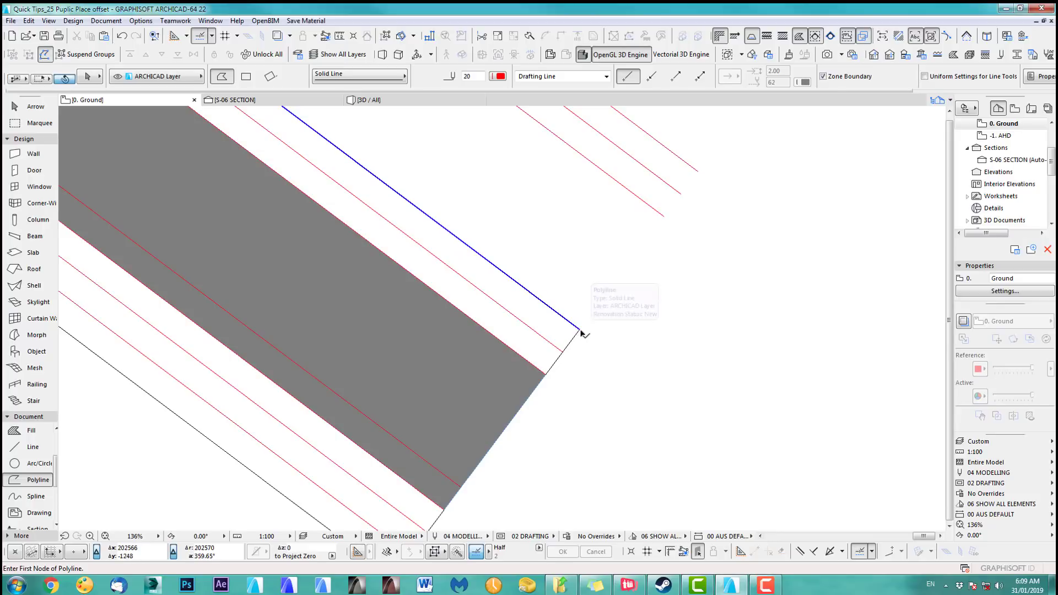
{"action": "left_click", "coordinate": [28, 155]}
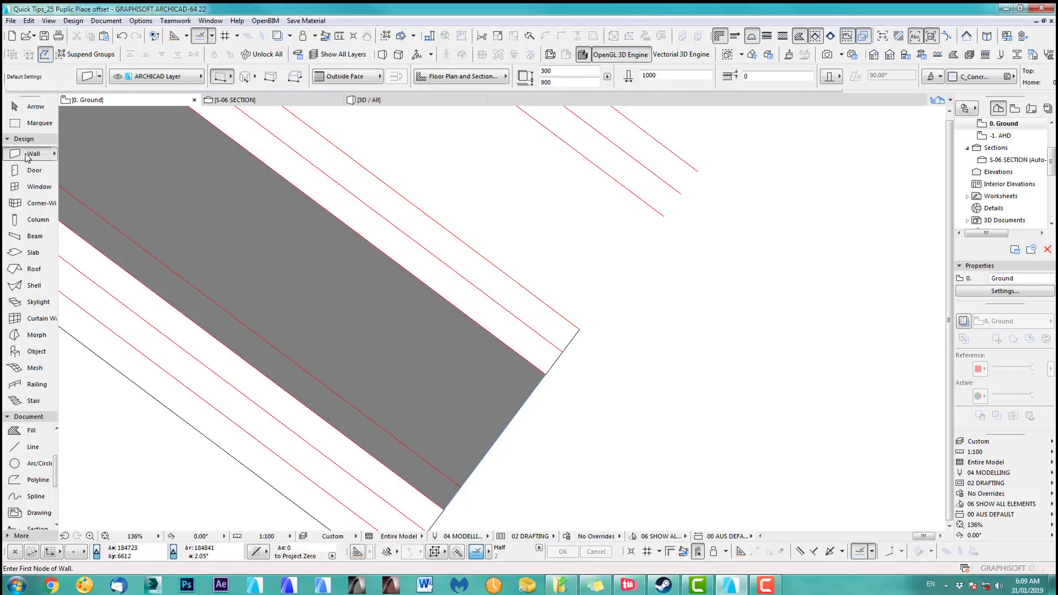
{"action": "left_click", "coordinate": [577, 330], "text": "shift"}
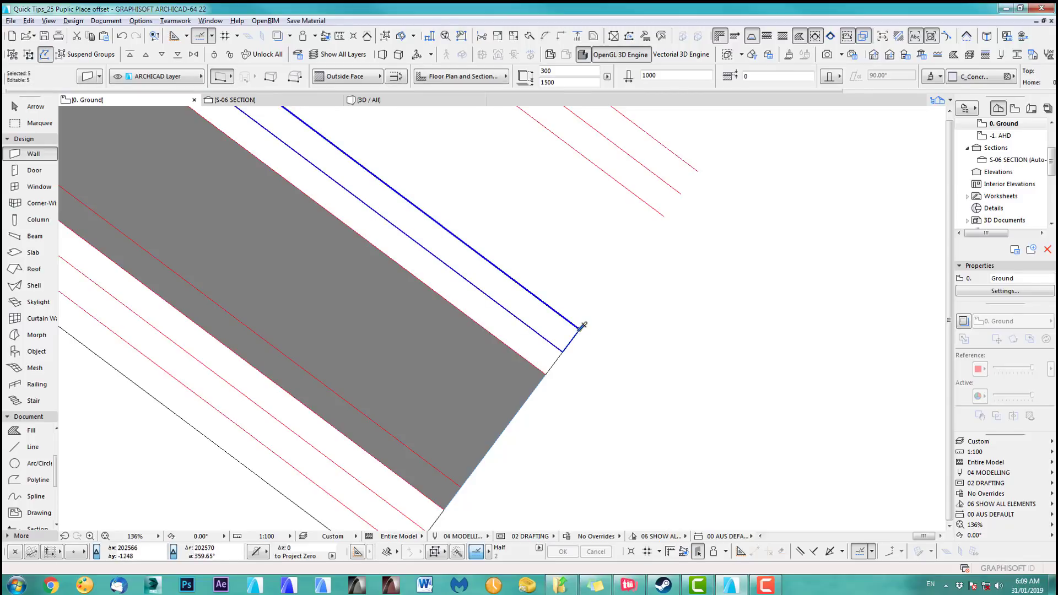
{"action": "key", "text": "Escape"}
{"action": "scroll", "coordinate": [627, 358], "scroll_direction": "down", "scroll_amount": 6}
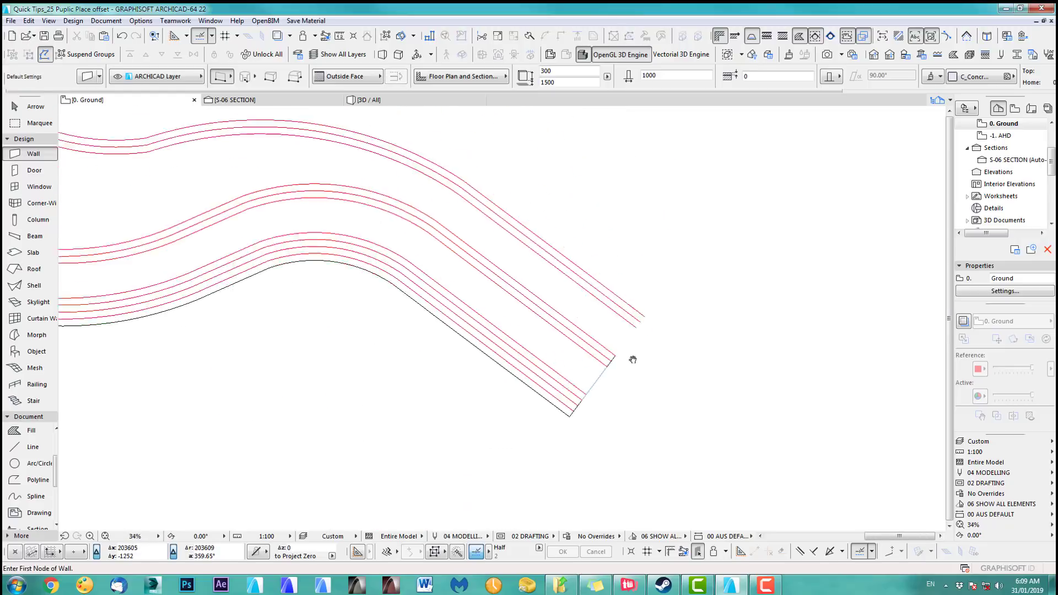
{"action": "middle_click_drag", "start_coordinate": [596, 321], "coordinate": [679, 387]}
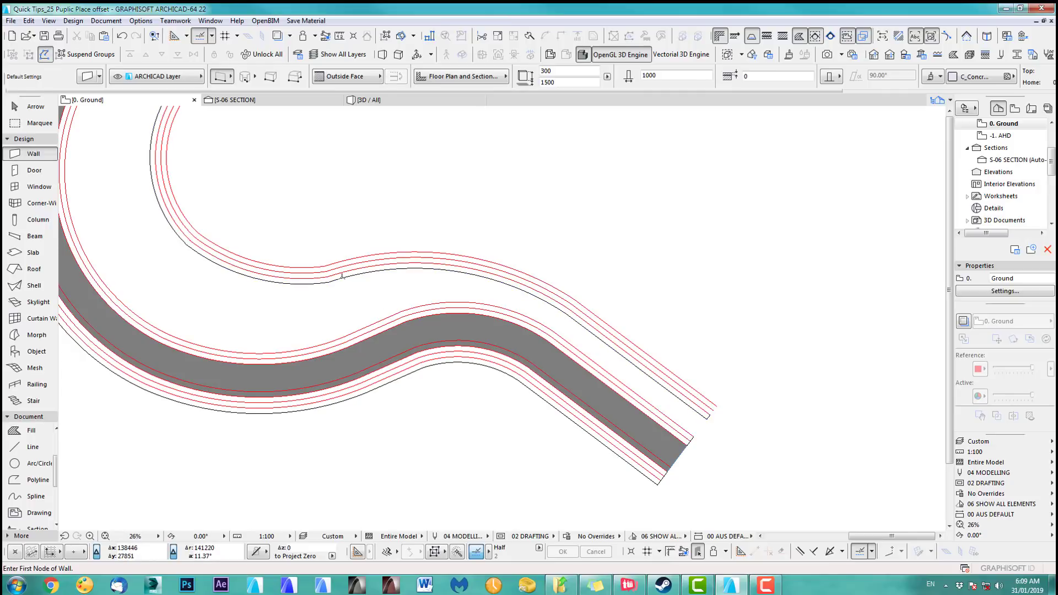
Step: Try a thickness of 5000 for the newly traced wall, and undo that thickness change
{"action": "left_click", "coordinate": [612, 347], "text": "shift"}
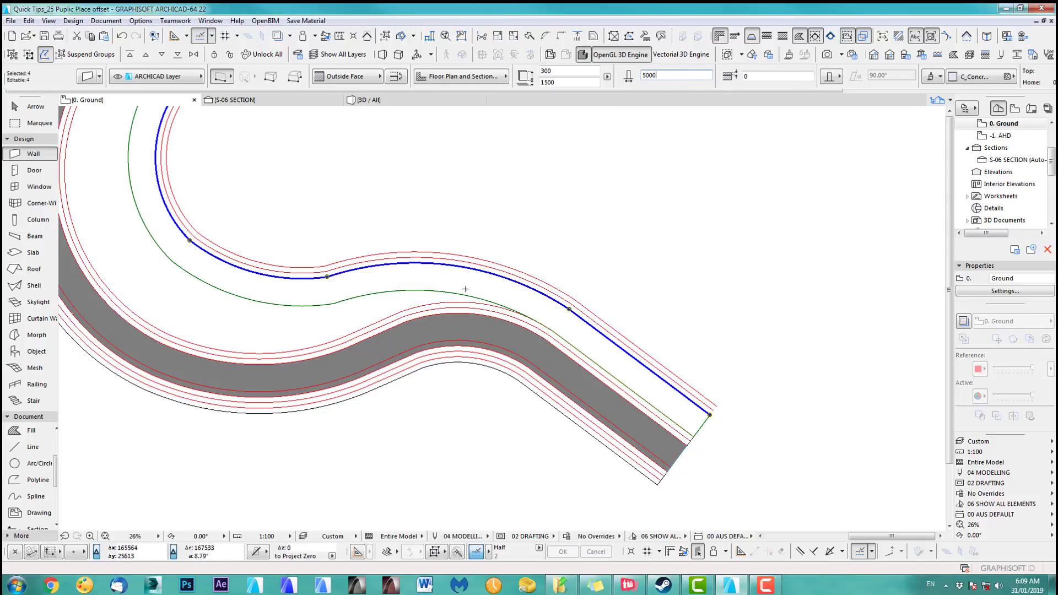
{"action": "middle_click_drag", "start_coordinate": [179, 314], "coordinate": [296, 411]}
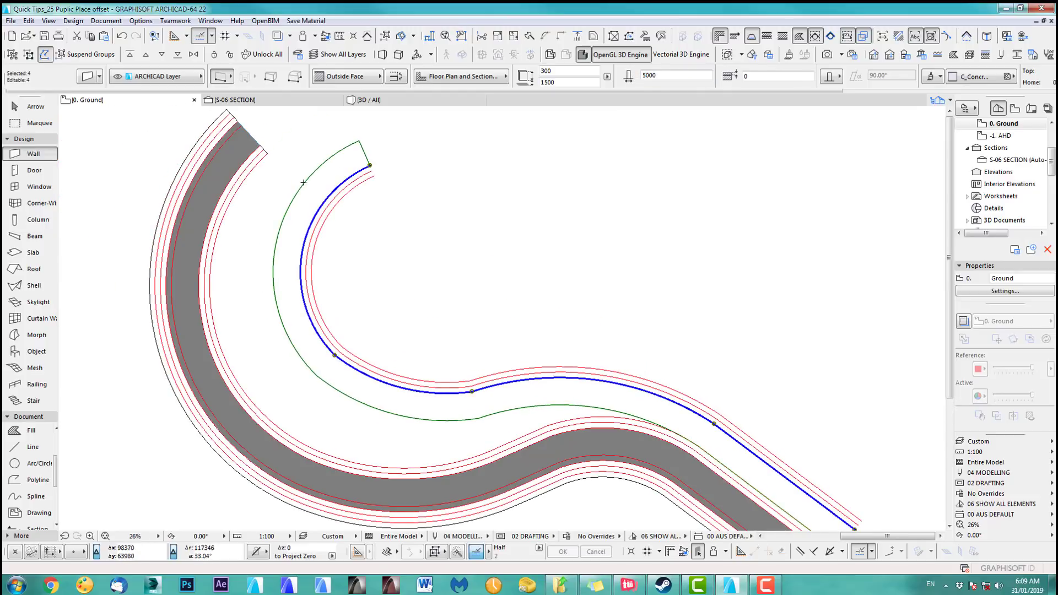
{"action": "scroll", "coordinate": [386, 276], "scroll_direction": "down", "scroll_amount": 3}
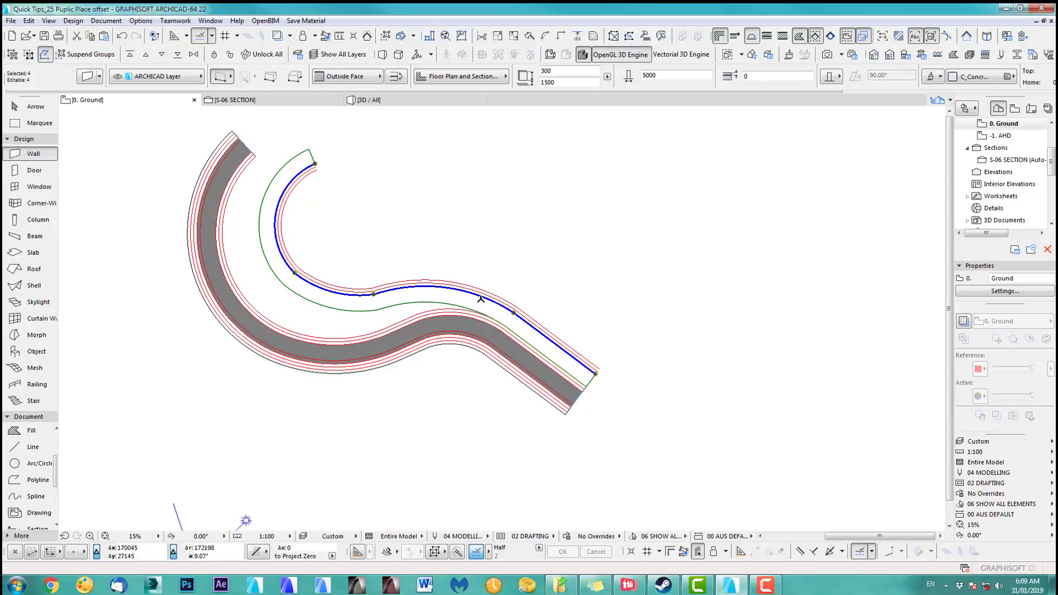
{"action": "key", "text": "ctrl+z"}
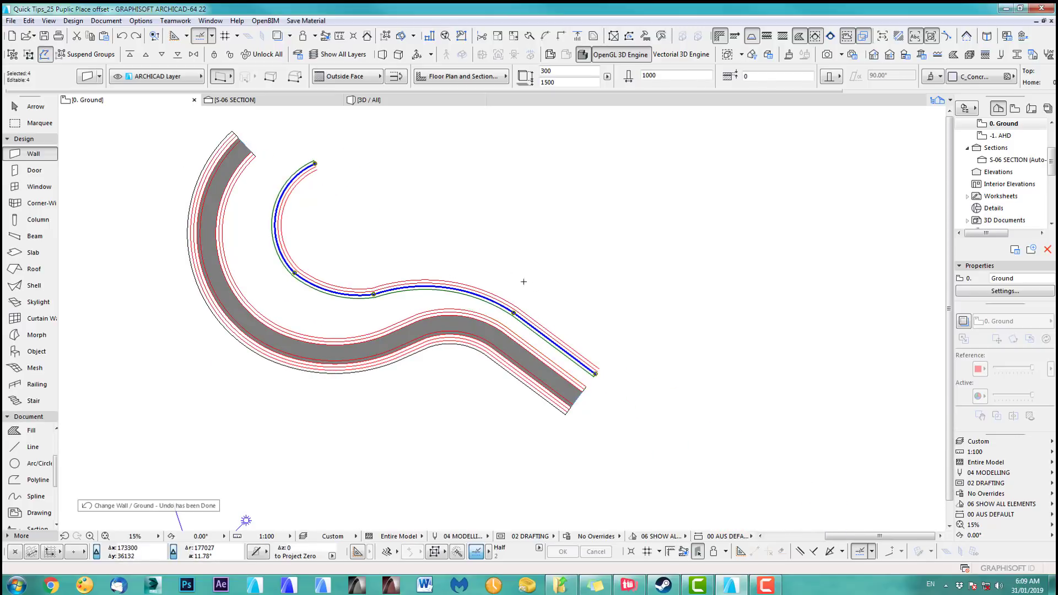
Step: Lay the tier walls in the strips between the offset polylines, and view the model in 3D from Camera 1
{"action": "scroll", "coordinate": [588, 377], "scroll_direction": "up", "scroll_amount": 5}
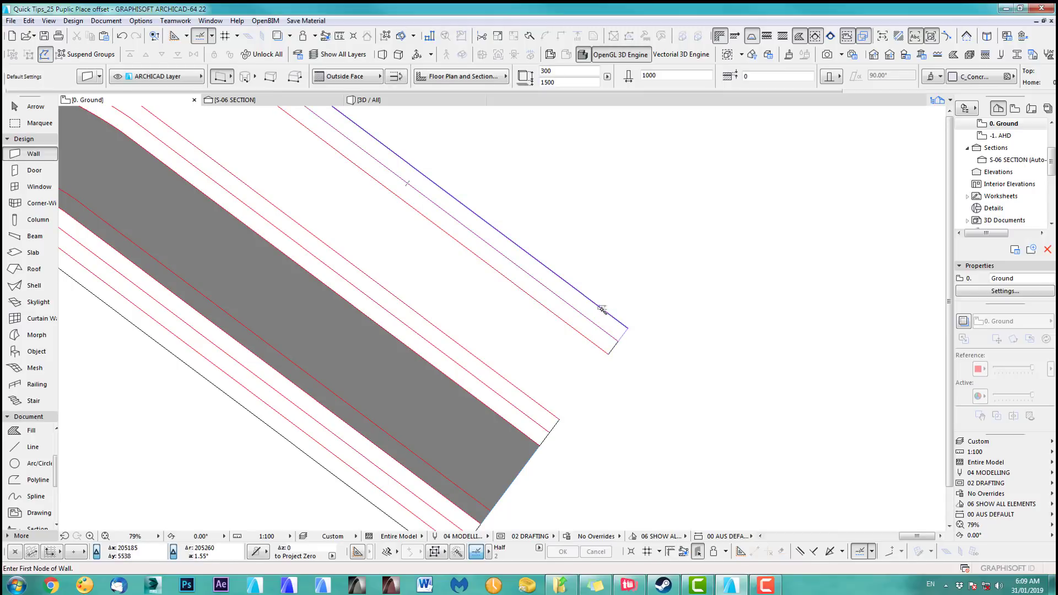
{"action": "scroll", "coordinate": [996, 214], "scroll_direction": "down", "scroll_amount": 3}
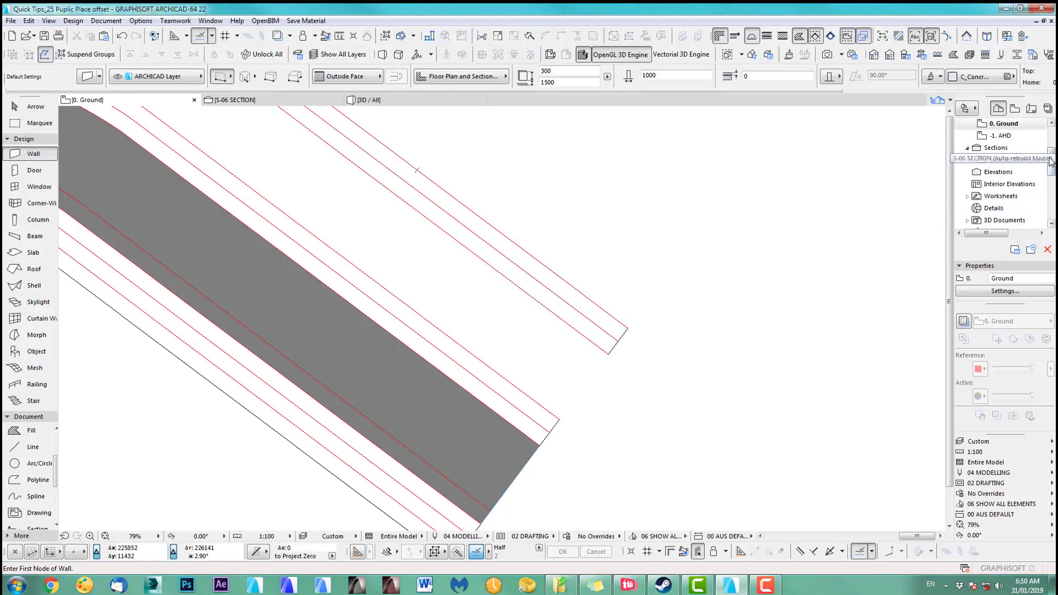
{"action": "double_click", "coordinate": [1022, 184]}
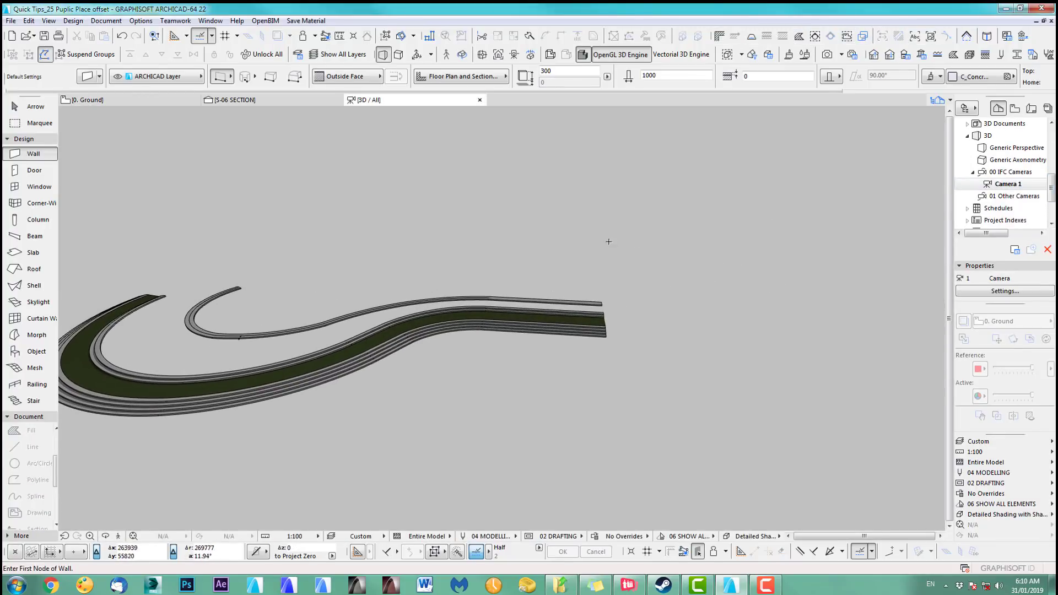
Step: Return to the ground floor plan and check the inner tier wall's top and base elevations relative to Project Zero, deselecting it at the end
{"action": "key", "text": "F2"}
{"action": "scroll", "coordinate": [548, 335], "scroll_direction": "down", "scroll_amount": 3}
{"action": "middle_click_drag", "start_coordinate": [548, 335], "coordinate": [678, 333]}
{"action": "scroll", "coordinate": [528, 239], "scroll_direction": "up", "scroll_amount": 3}
{"action": "scroll", "coordinate": [795, 389], "scroll_direction": "up", "scroll_amount": 2}
{"action": "middle_click_drag", "start_coordinate": [794, 389], "coordinate": [558, 200]}
{"action": "left_click", "coordinate": [596, 304], "text": "shift"}
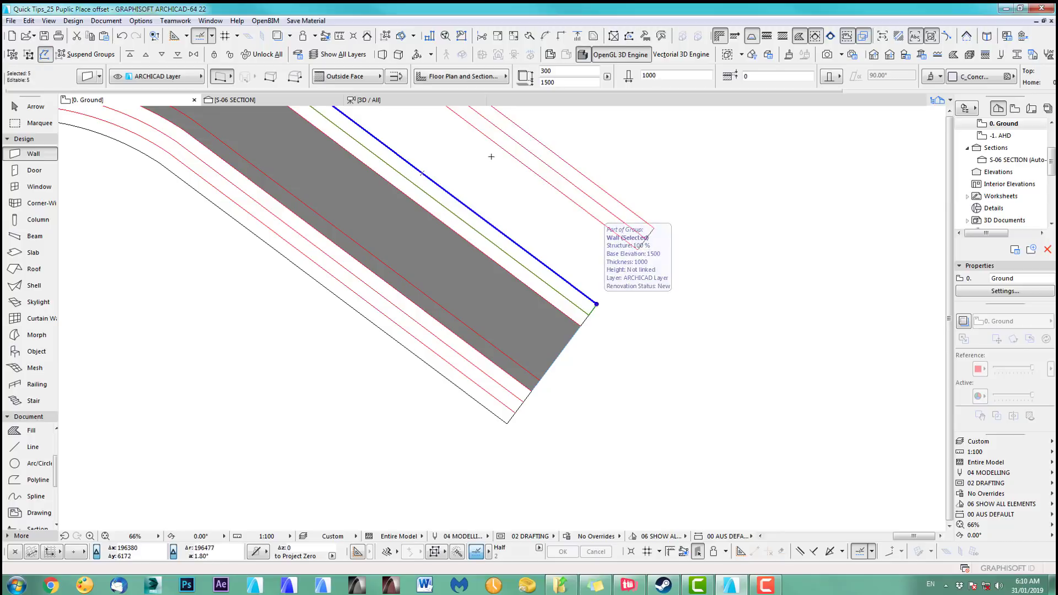
{"action": "left_click", "coordinate": [607, 79]}
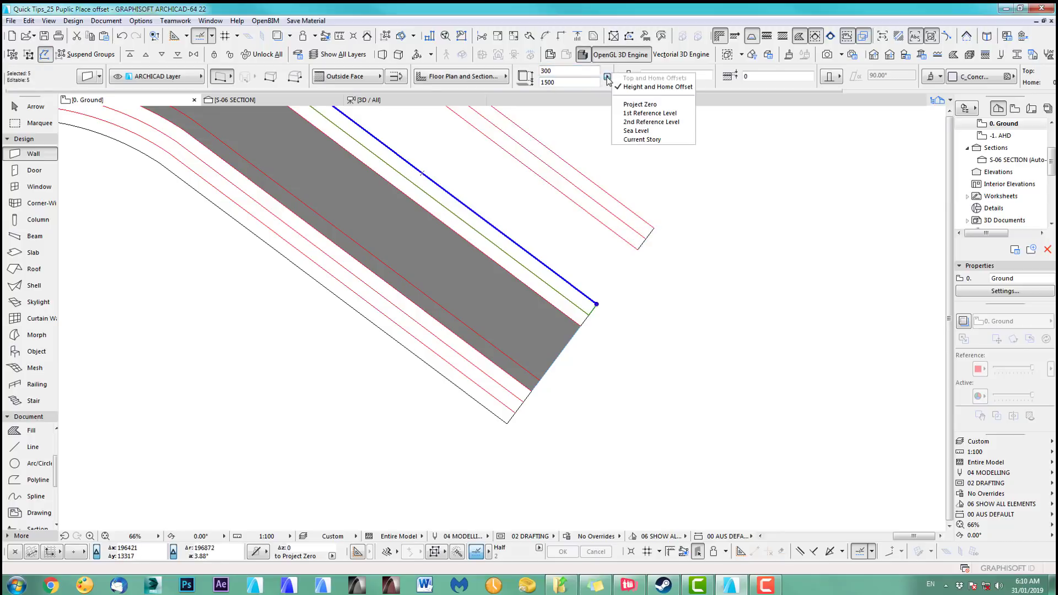
{"action": "left_click", "coordinate": [639, 104]}
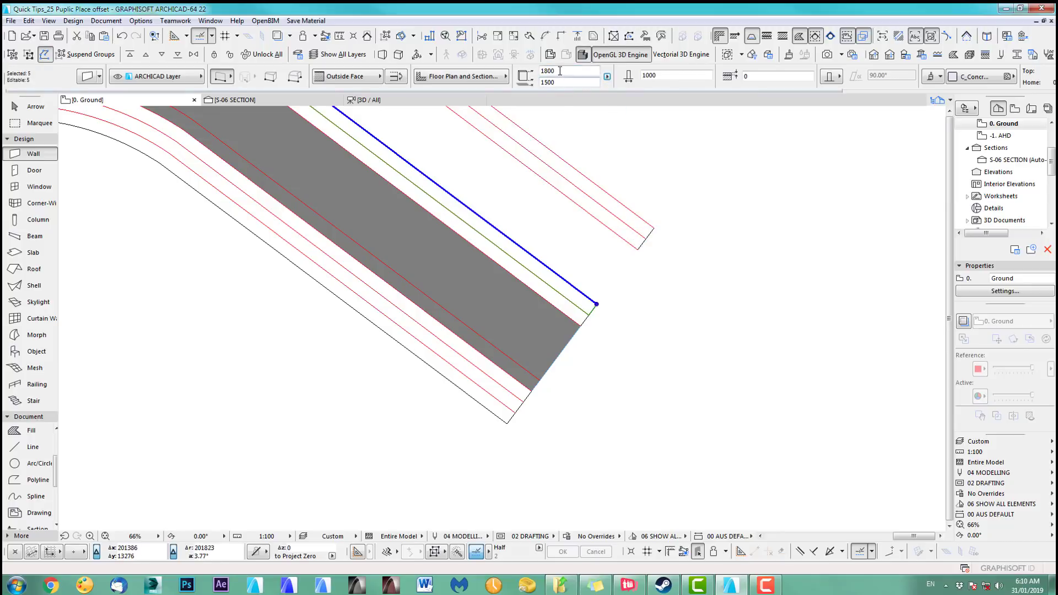
{"action": "key", "text": "Escape"}
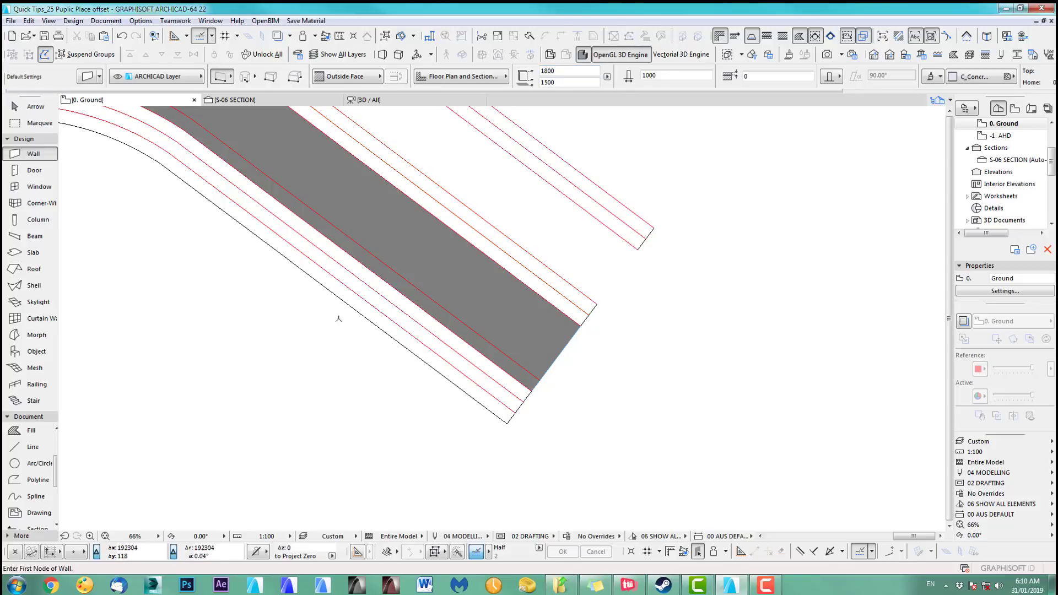
{"action": "middle_click_drag", "start_coordinate": [155, 299], "coordinate": [212, 310]}
{"action": "left_click", "coordinate": [32, 256]}
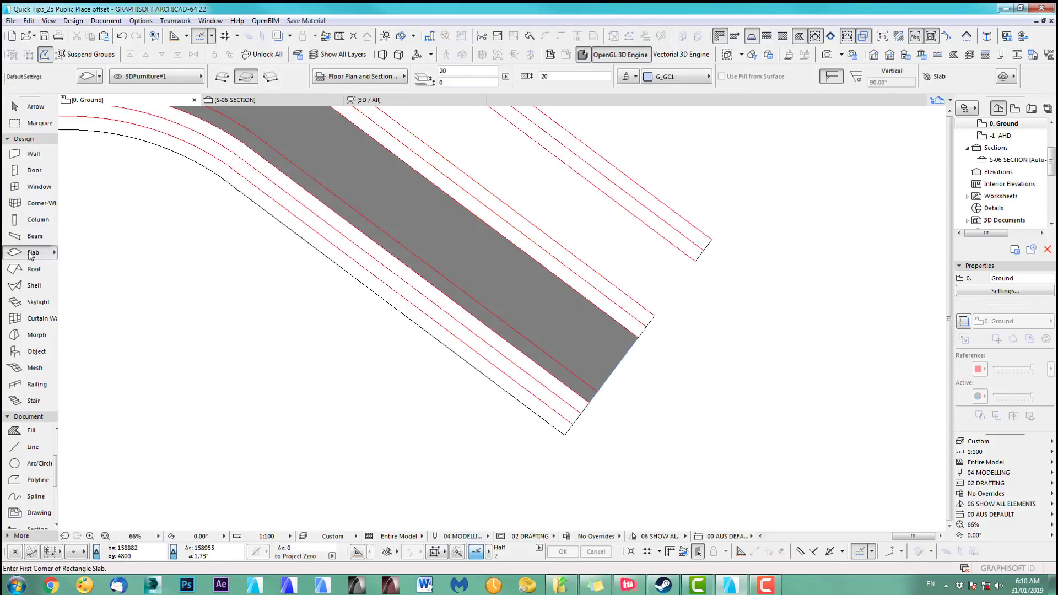
{"action": "left_click", "coordinate": [590, 337], "text": "alt"}
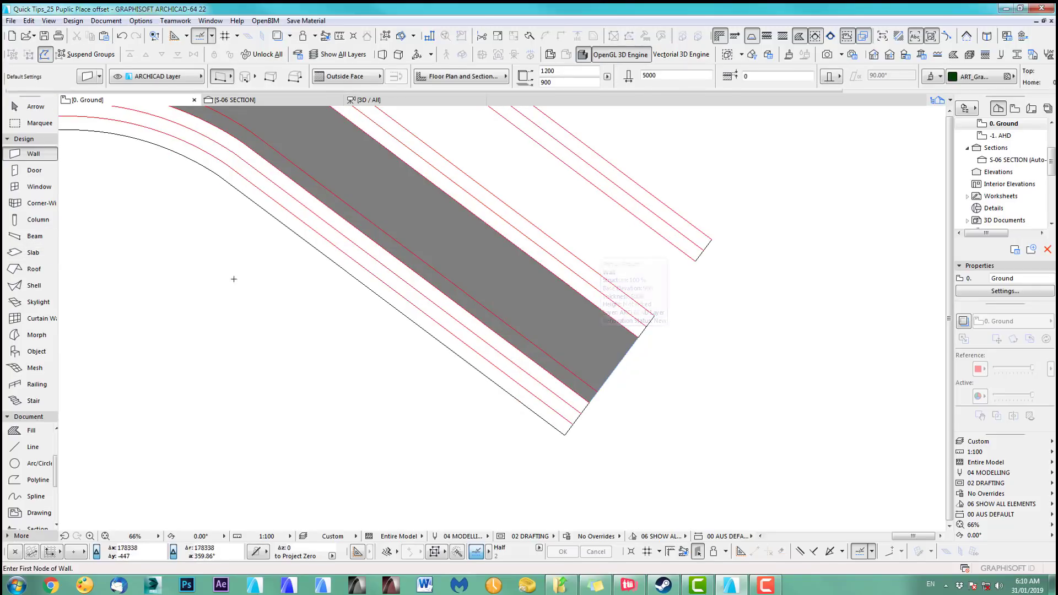
{"action": "left_click", "coordinate": [24, 253]}
{"action": "double_click", "coordinate": [24, 253]}
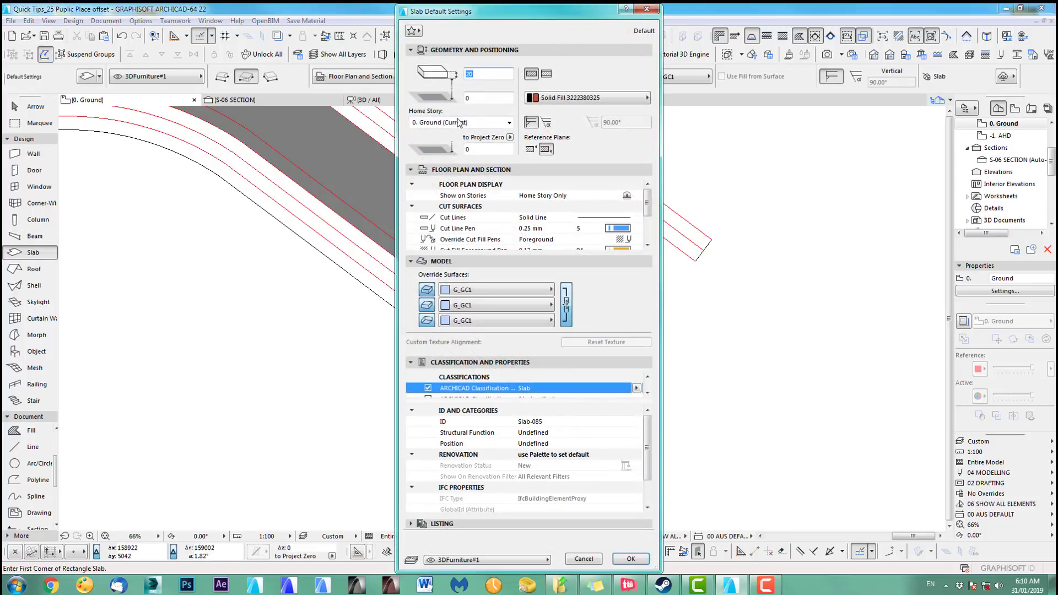
{"action": "double_click", "coordinate": [485, 150]}
{"action": "type", "text": "1800"}
{"action": "left_click", "coordinate": [494, 74]}
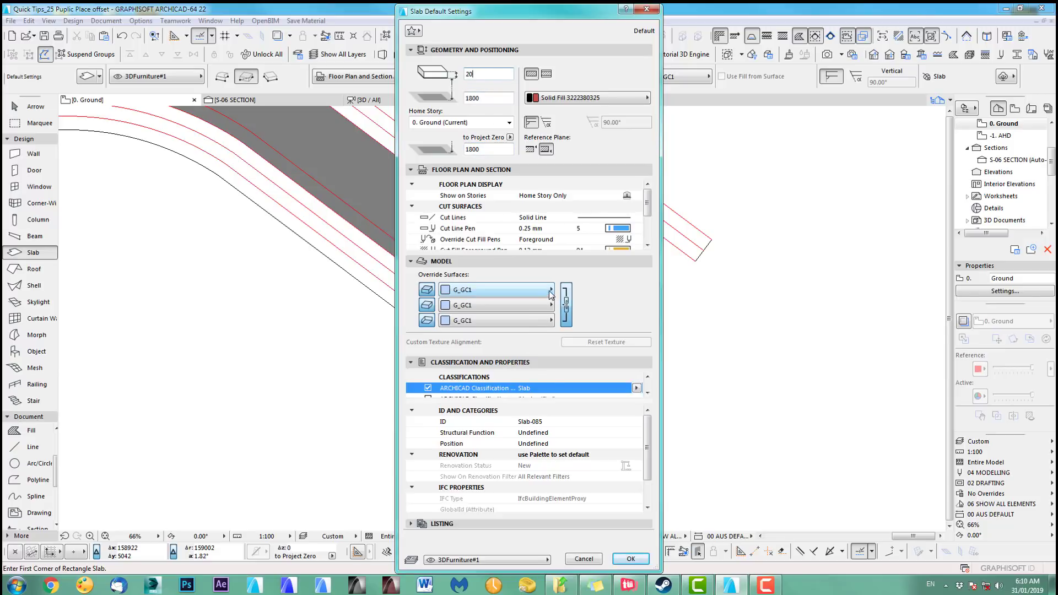
{"action": "left_click", "coordinate": [592, 555]}
Step: Check the settings and surface of the wall that forms the wide grass strip
{"action": "scroll", "coordinate": [683, 363], "scroll_direction": "up", "scroll_amount": 4}
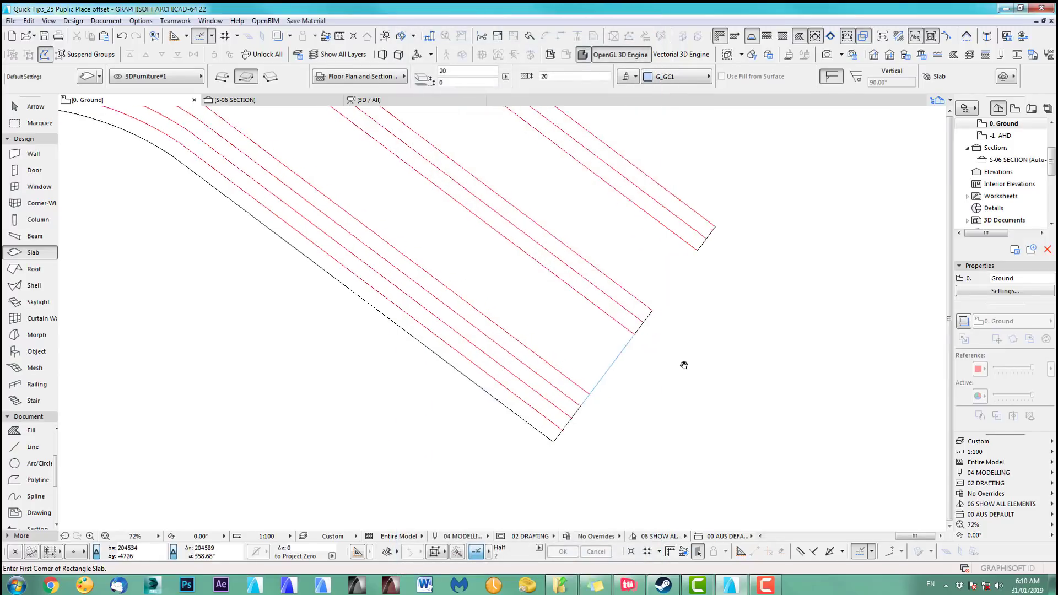
{"action": "left_click", "coordinate": [571, 356], "text": "shift"}
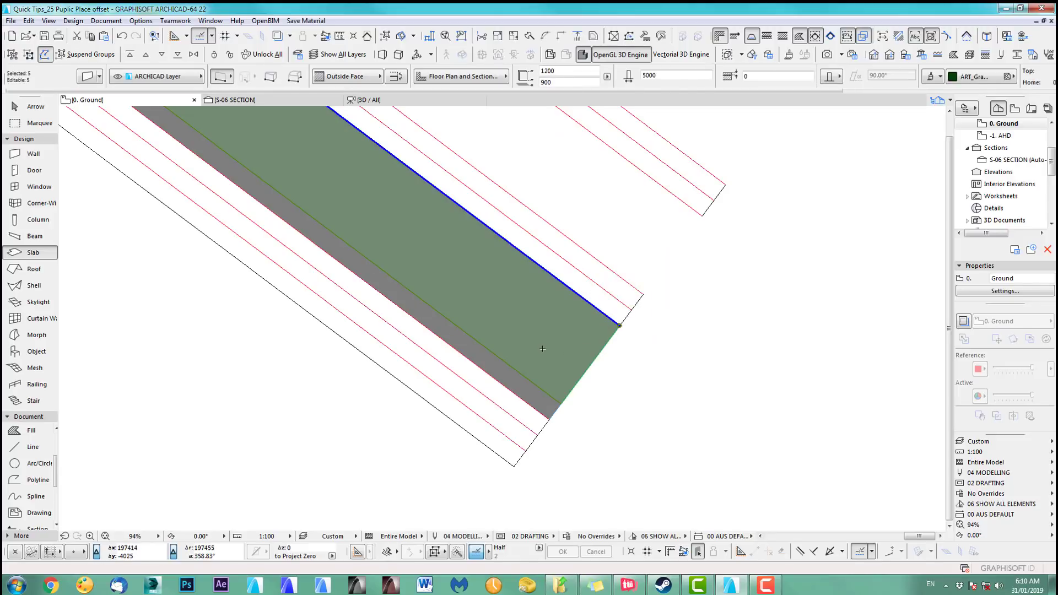
{"action": "left_click", "coordinate": [545, 344], "text": "alt"}
{"action": "key", "text": "Escape"}
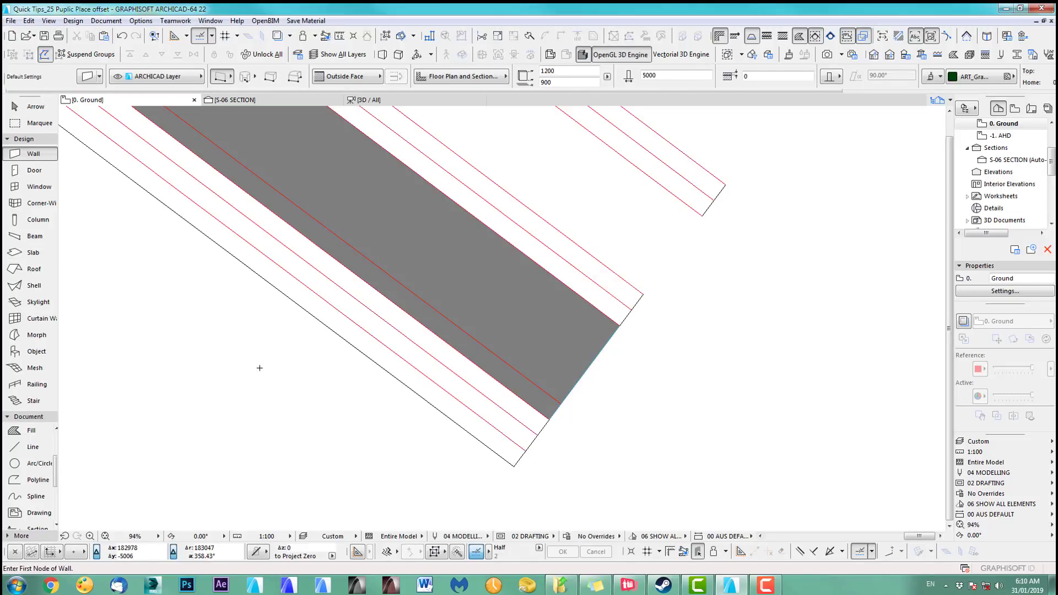
{"action": "middle_click_drag", "start_coordinate": [629, 283], "coordinate": [643, 312]}
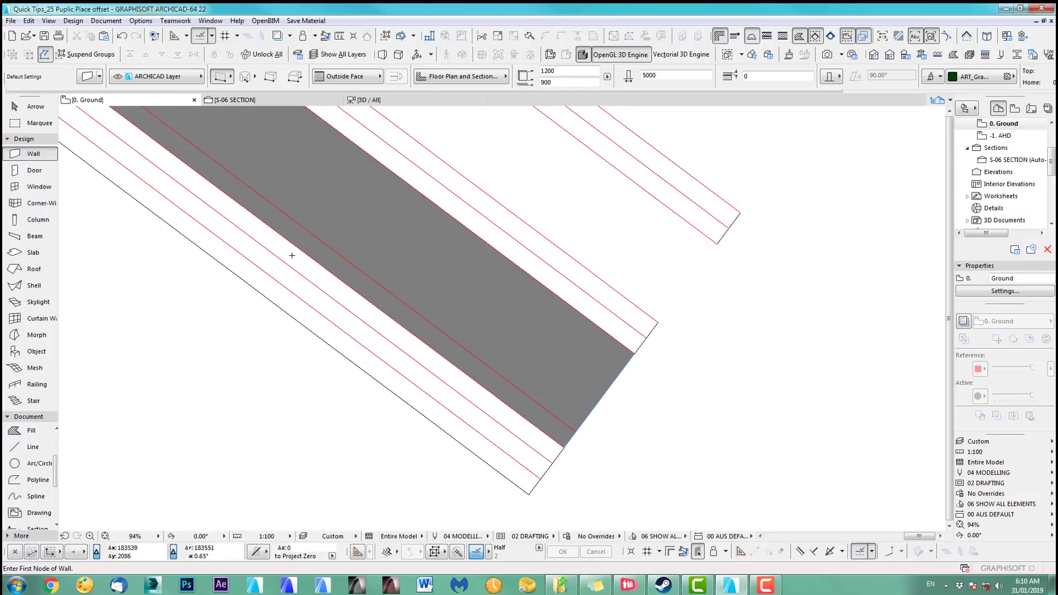
Step: Set the slab defaults to 300 thick at elevation 1800 with a top reference plane, ART_Grass1 surfaces and the ARCHICAD Layer
{"action": "double_click", "coordinate": [33, 252]}
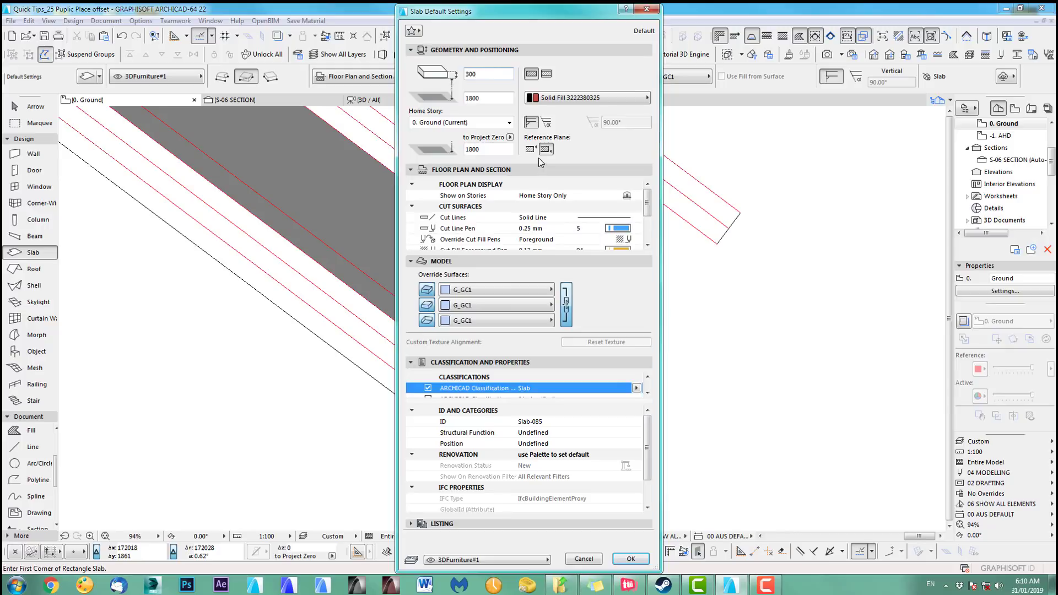
{"action": "left_click", "coordinate": [531, 297]}
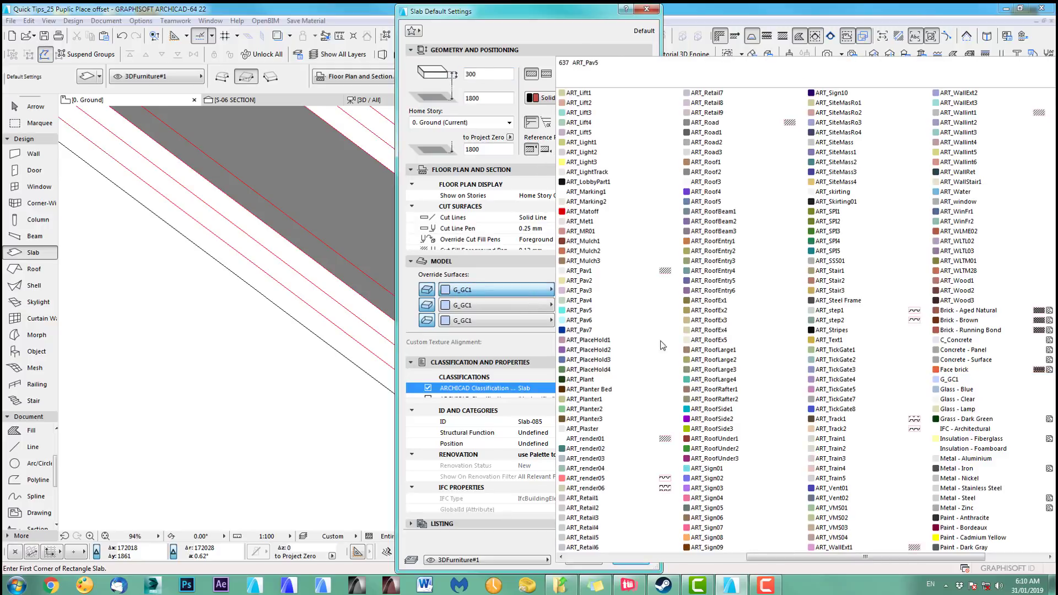
{"action": "scroll", "coordinate": [696, 387], "scroll_direction": "up", "scroll_amount": 2}
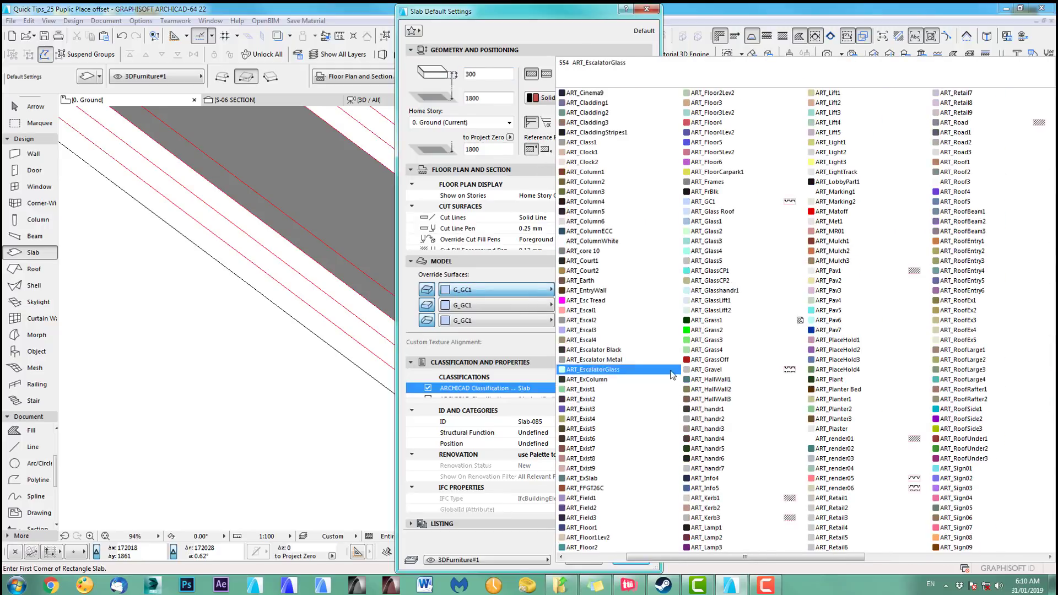
{"action": "left_click", "coordinate": [705, 320]}
{"action": "left_click", "coordinate": [546, 559]}
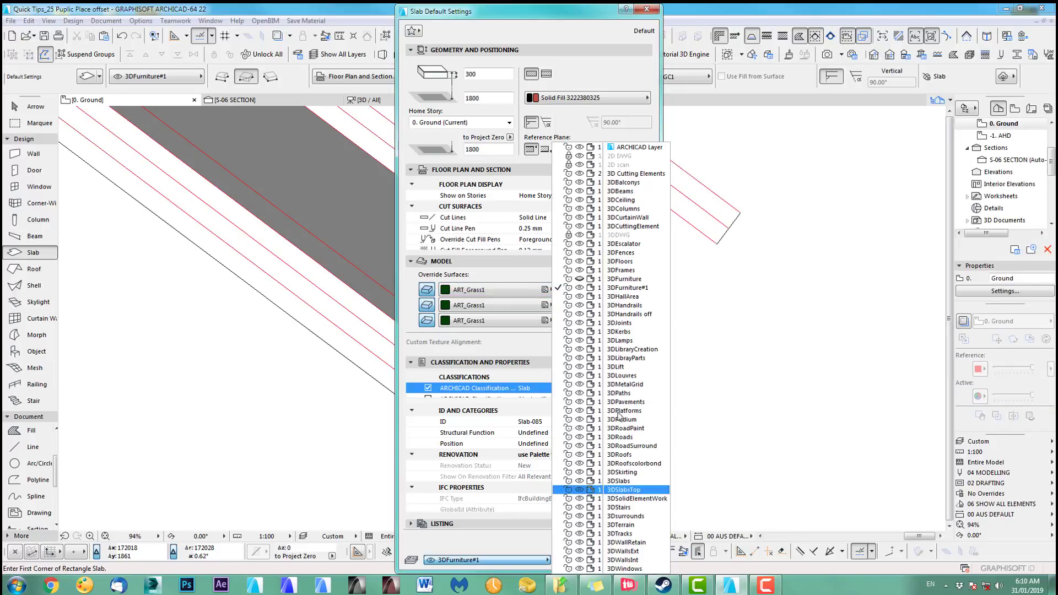
{"action": "left_click", "coordinate": [651, 148]}
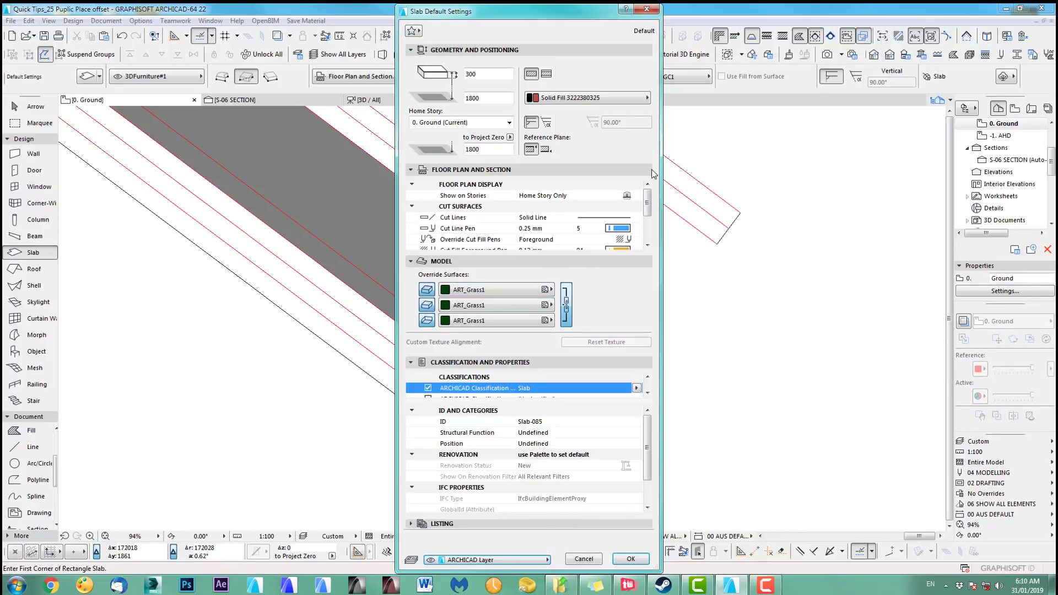
{"action": "left_click", "coordinate": [631, 559]}
Step: Draw a straight-edged polygonal slab through the polyline nodes, filling the wide area between the innermost tier and the middle tier
{"action": "scroll", "coordinate": [672, 251], "scroll_direction": "down", "scroll_amount": 6}
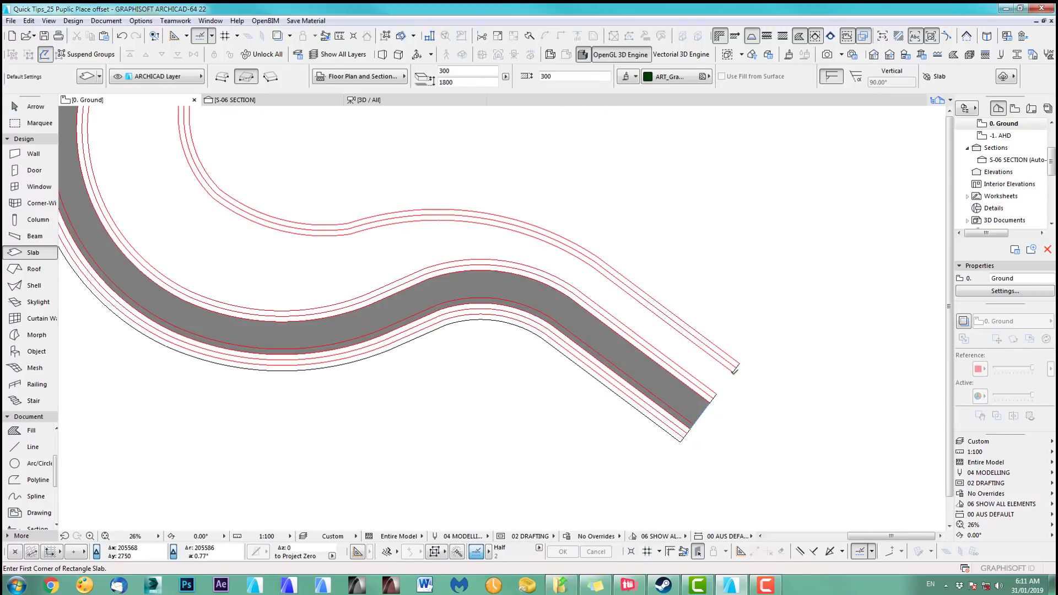
{"action": "left_click", "coordinate": [733, 372]}
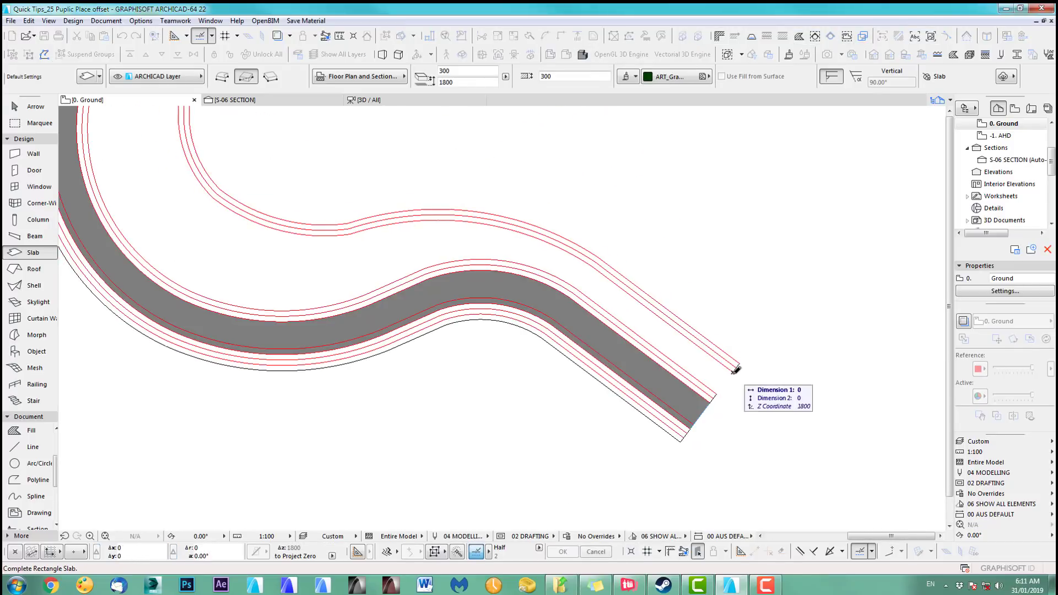
{"action": "left_click", "coordinate": [222, 78]}
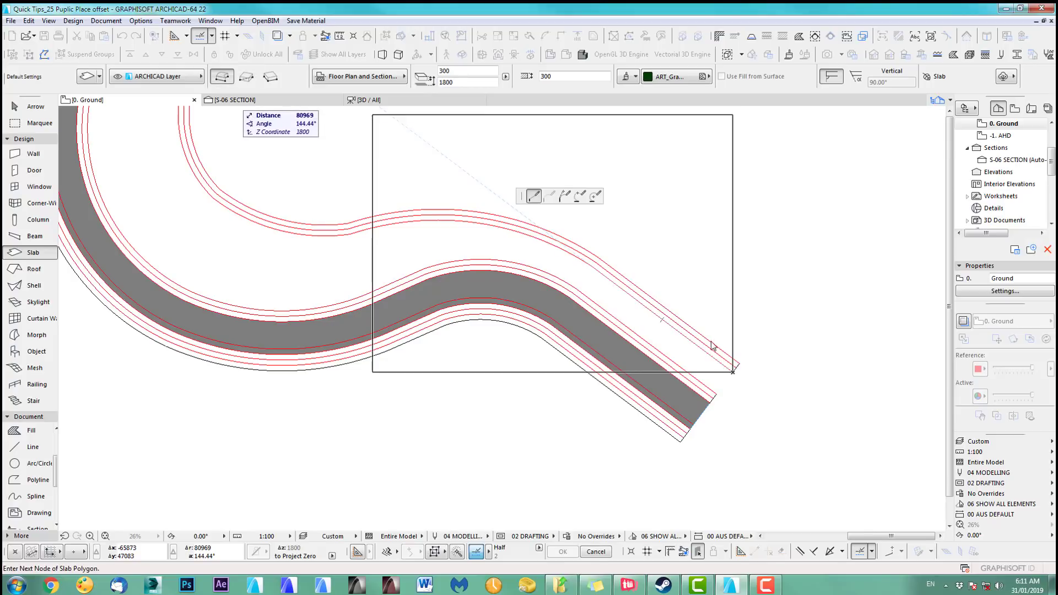
{"action": "left_click", "coordinate": [591, 265]}
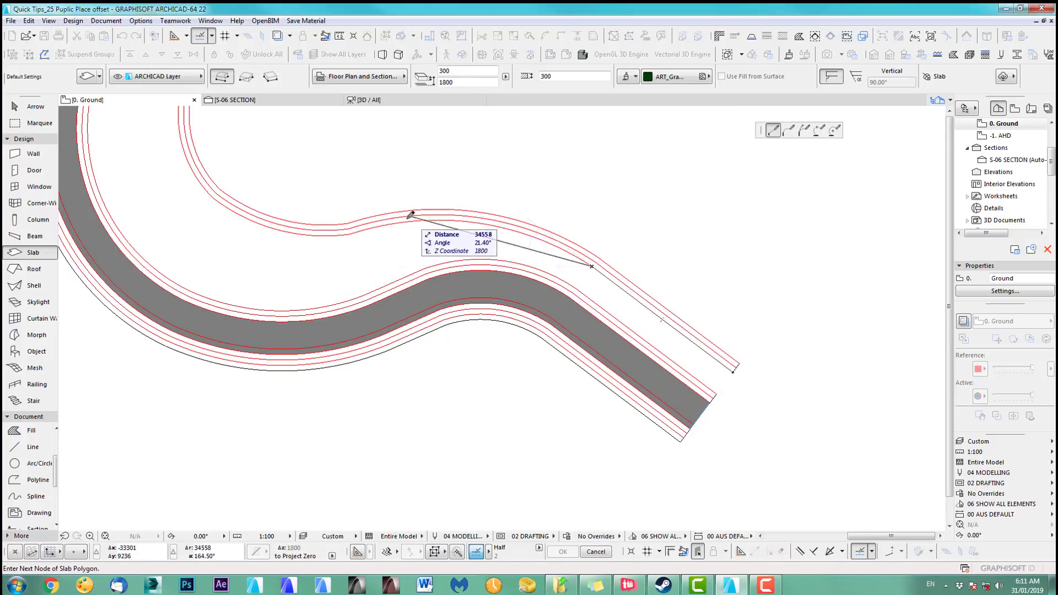
{"action": "left_click", "coordinate": [353, 233]}
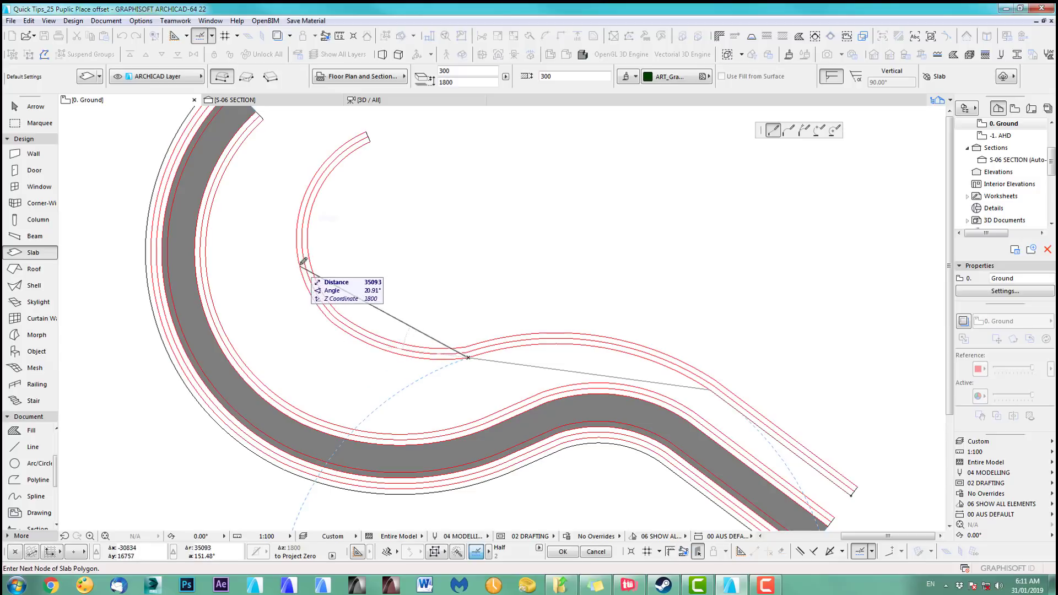
{"action": "left_click", "coordinate": [298, 216]}
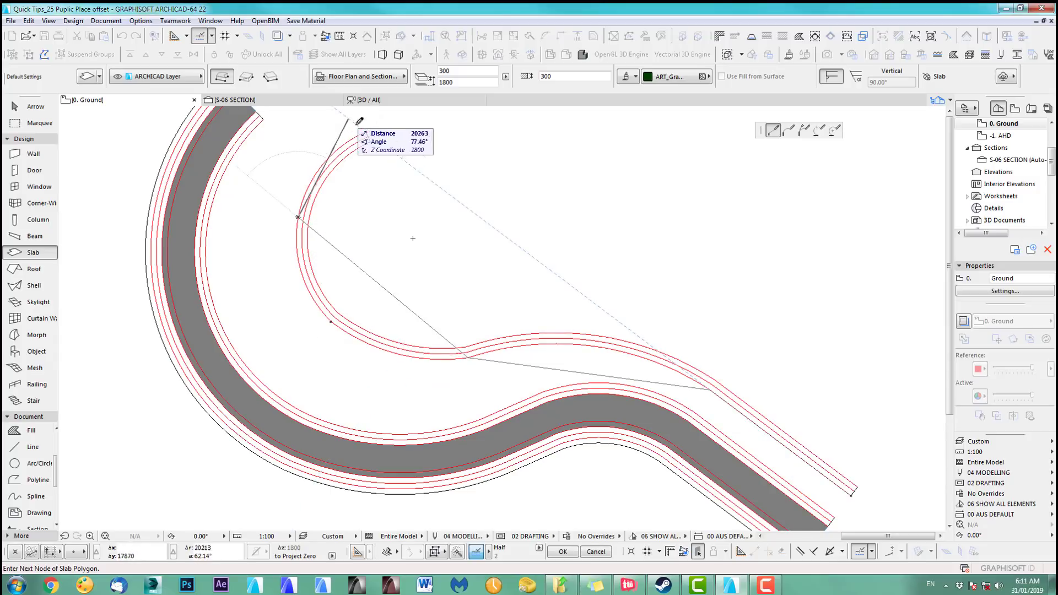
{"action": "left_click", "coordinate": [366, 132]}
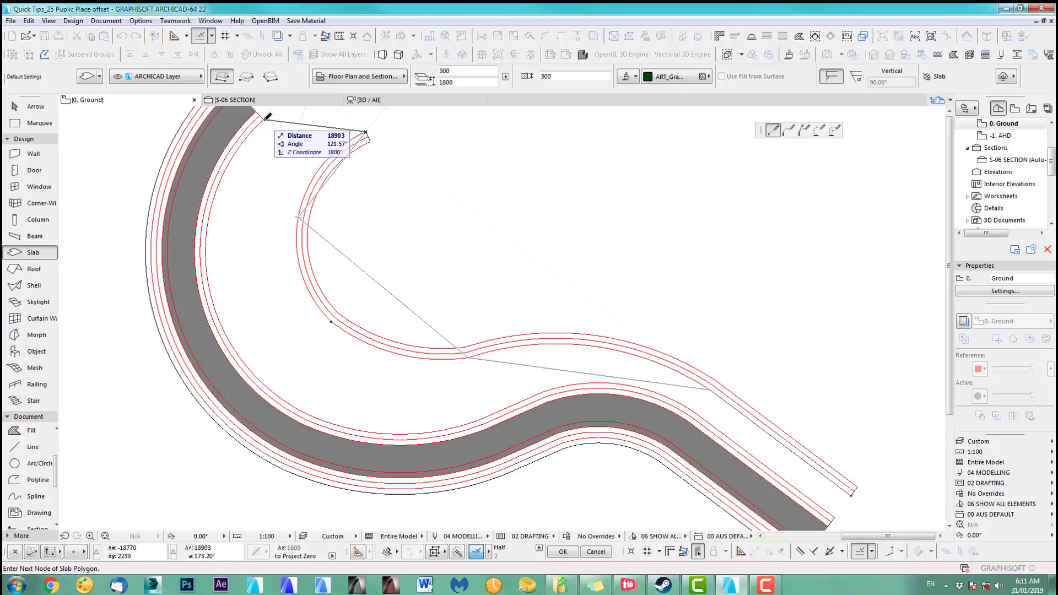
{"action": "left_click", "coordinate": [264, 118]}
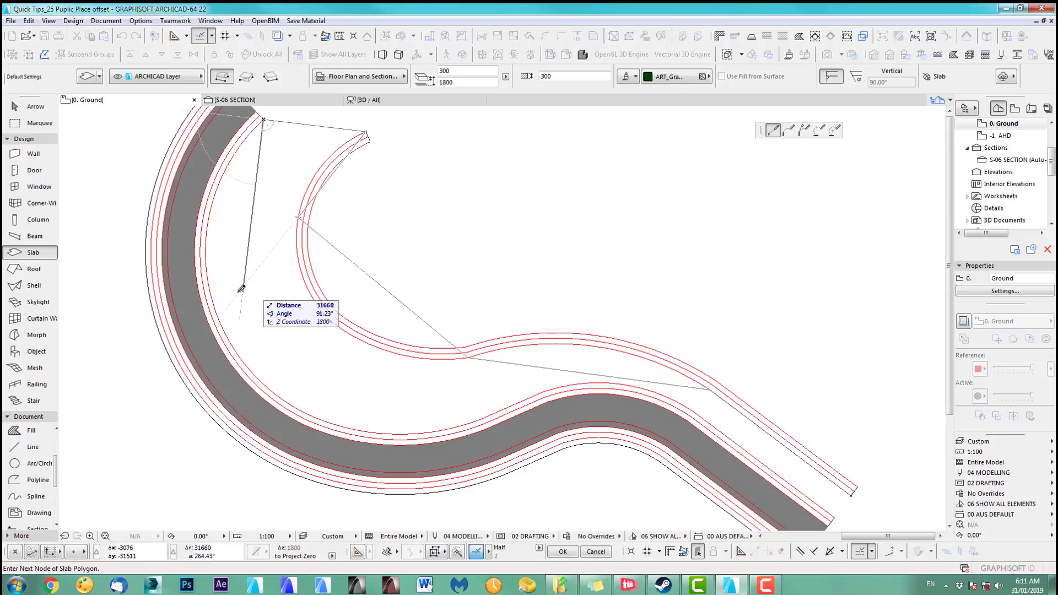
{"action": "left_click", "coordinate": [212, 301]}
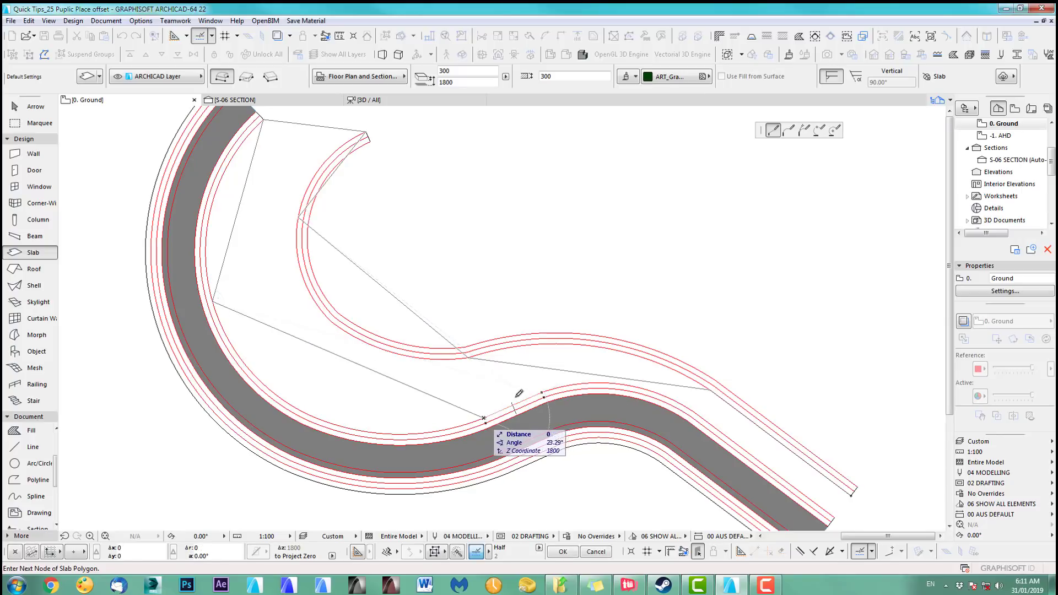
{"action": "left_click", "coordinate": [694, 411]}
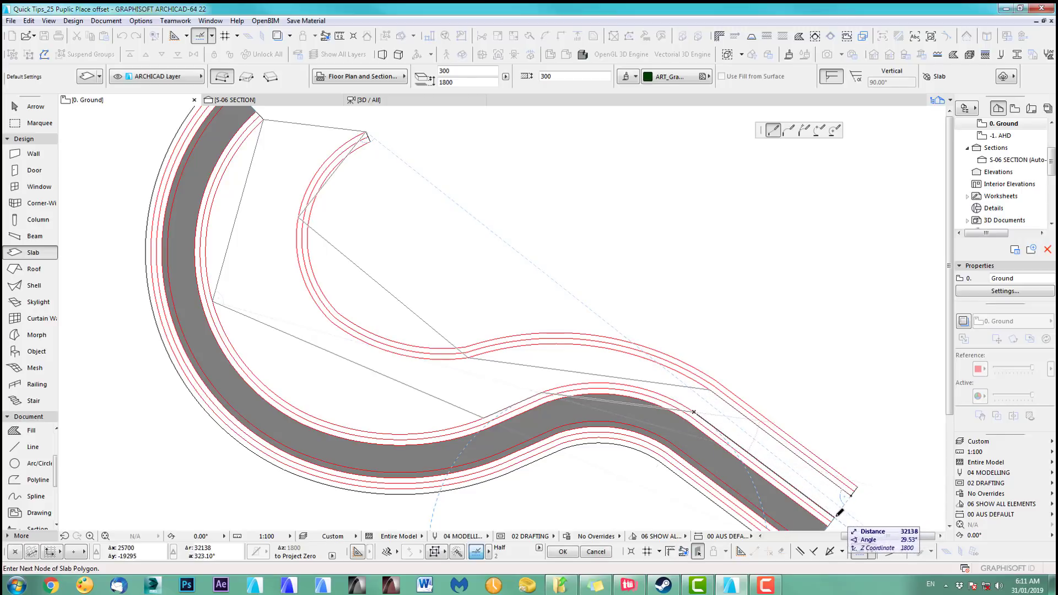
{"action": "double_click", "coordinate": [833, 514]}
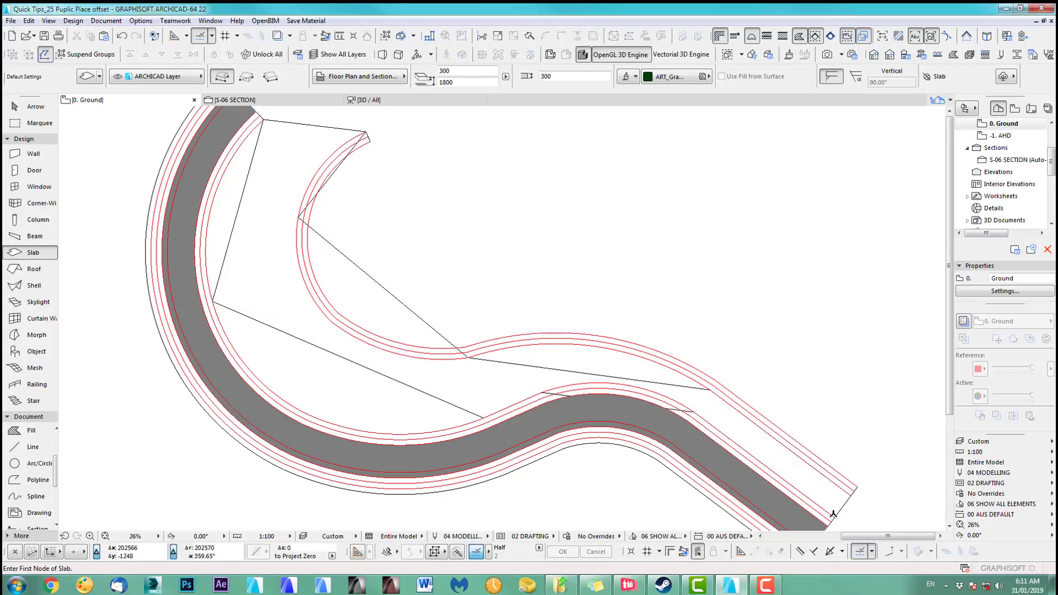
Step: Select the new slab and move its misplaced inner corner onto the innermost tier polyline's lower bend node
{"action": "left_click", "coordinate": [421, 357], "text": "shift"}
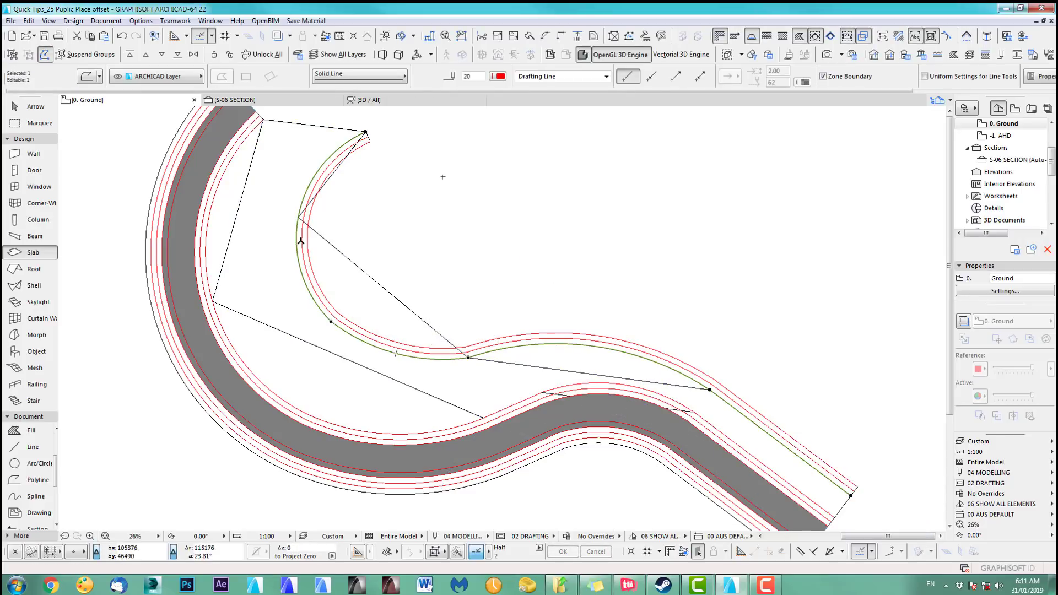
{"action": "left_click", "coordinate": [352, 265], "text": "shift"}
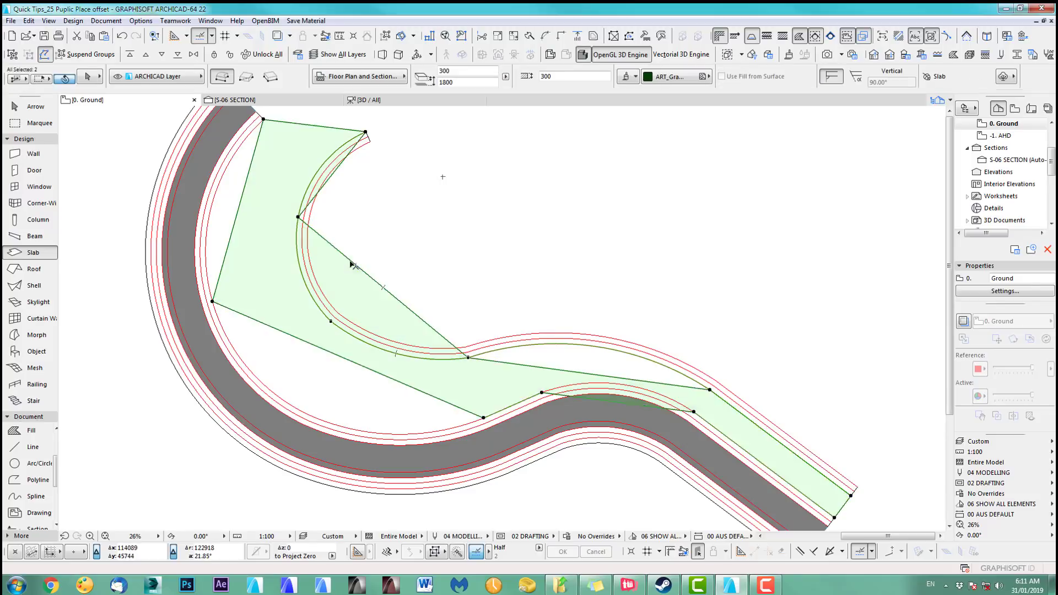
{"action": "left_click", "coordinate": [298, 217]}
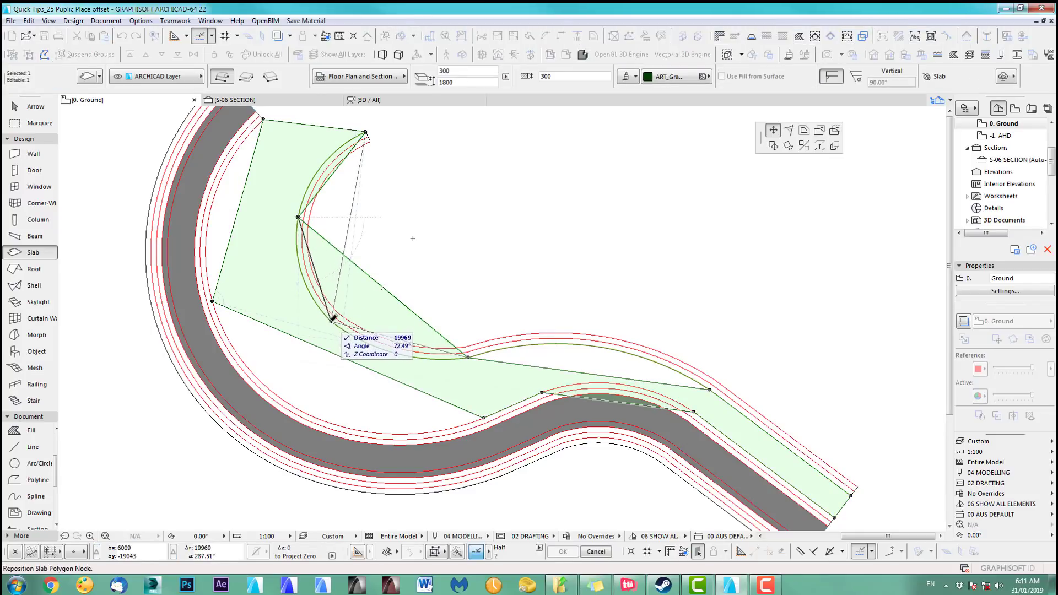
{"action": "left_click", "coordinate": [330, 321]}
Step: Select the middle tier walls with the slab and move the slab's misplaced outer corner onto the walls' arc node
{"action": "left_click", "coordinate": [333, 426], "text": "shift"}
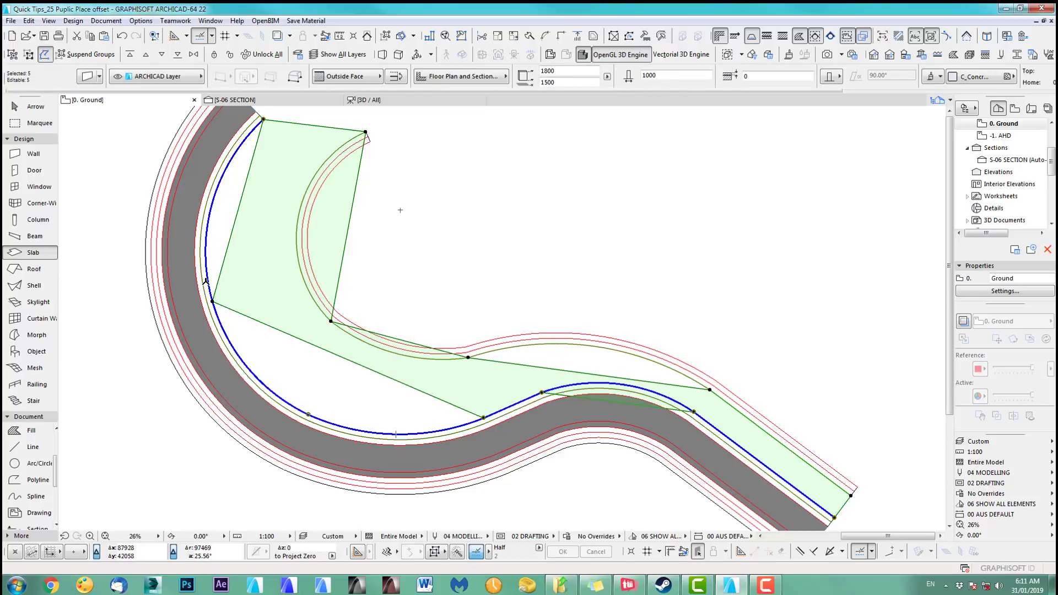
{"action": "left_click", "coordinate": [353, 362]}
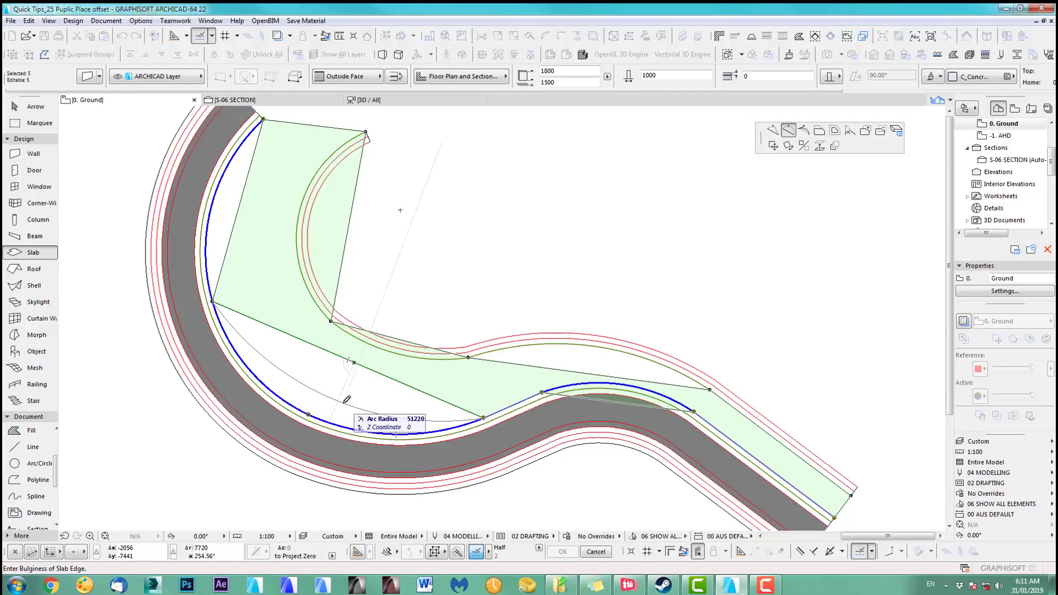
{"action": "left_click", "coordinate": [348, 422]}
{"action": "left_click", "coordinate": [212, 300]}
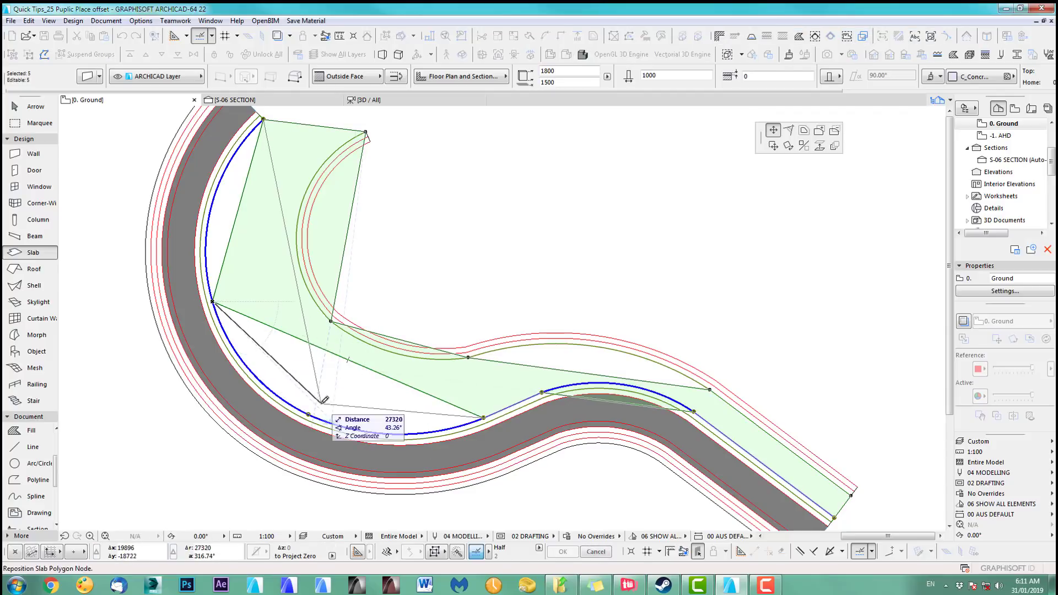
{"action": "left_click", "coordinate": [308, 414]}
Step: Curve the slab's two long outer edges to follow the middle tier wall's large arcs
{"action": "left_click", "coordinate": [379, 418]}
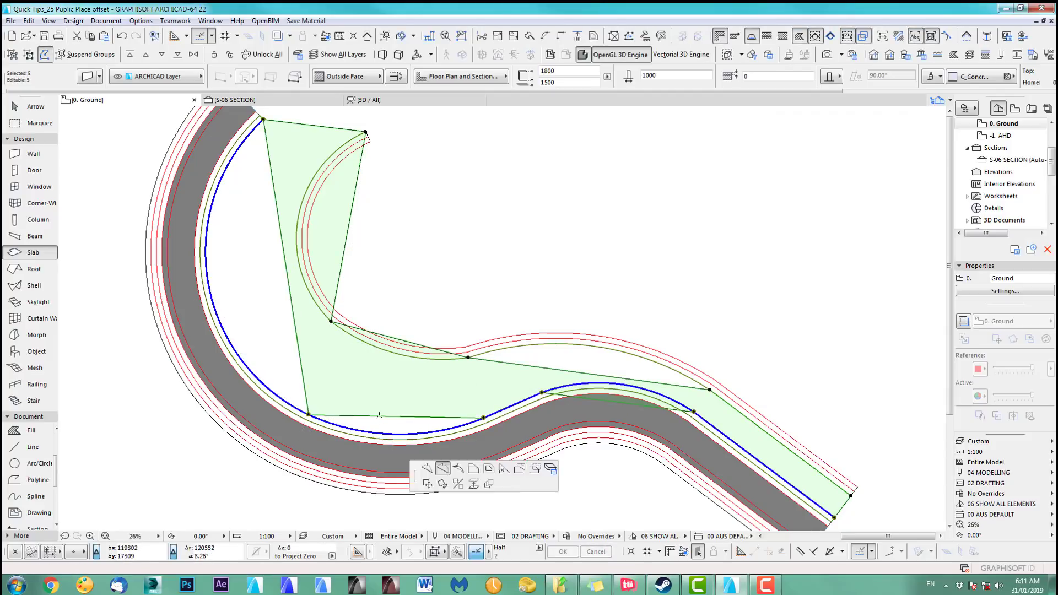
{"action": "left_click", "coordinate": [440, 467]}
{"action": "left_click", "coordinate": [419, 428]}
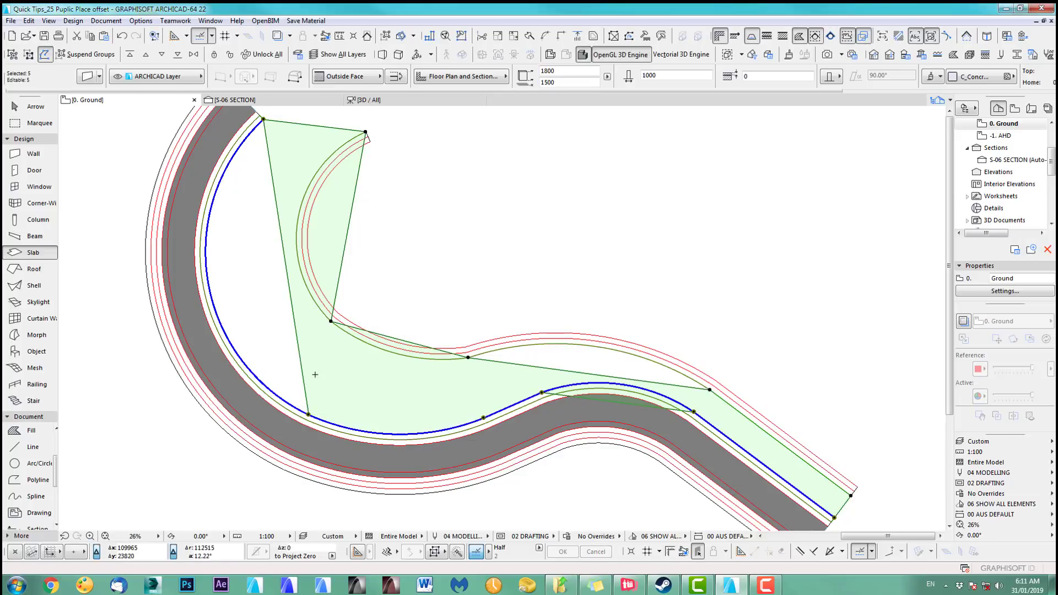
{"action": "left_click", "coordinate": [302, 369]}
{"action": "left_click", "coordinate": [364, 419]}
{"action": "left_click", "coordinate": [239, 353]}
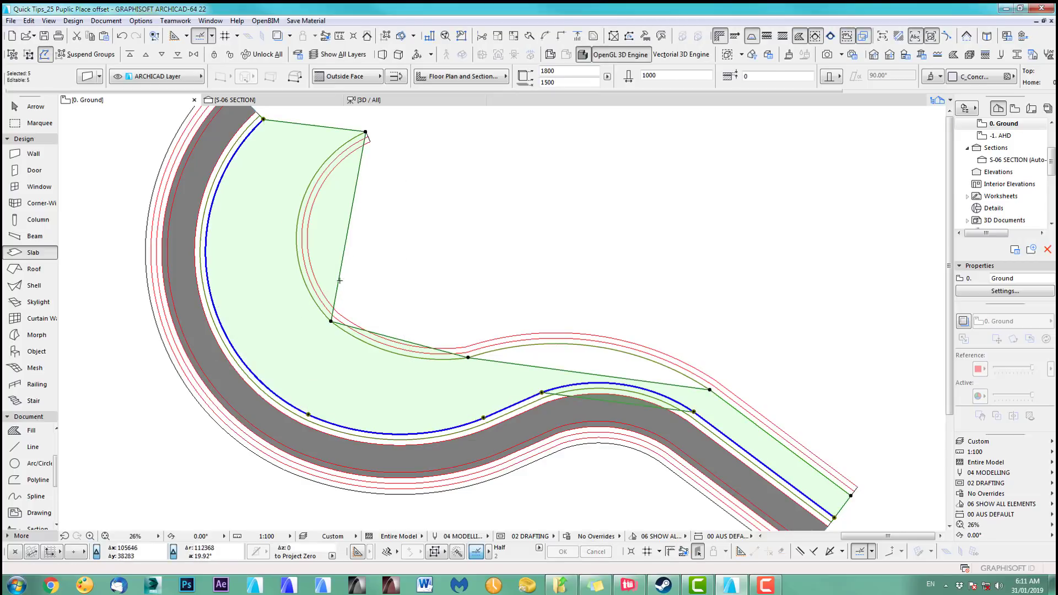
Step: Curve the slab's three inner edges to match the arcs of the innermost tier polyline
{"action": "left_click", "coordinate": [351, 226]}
{"action": "left_click", "coordinate": [390, 273]}
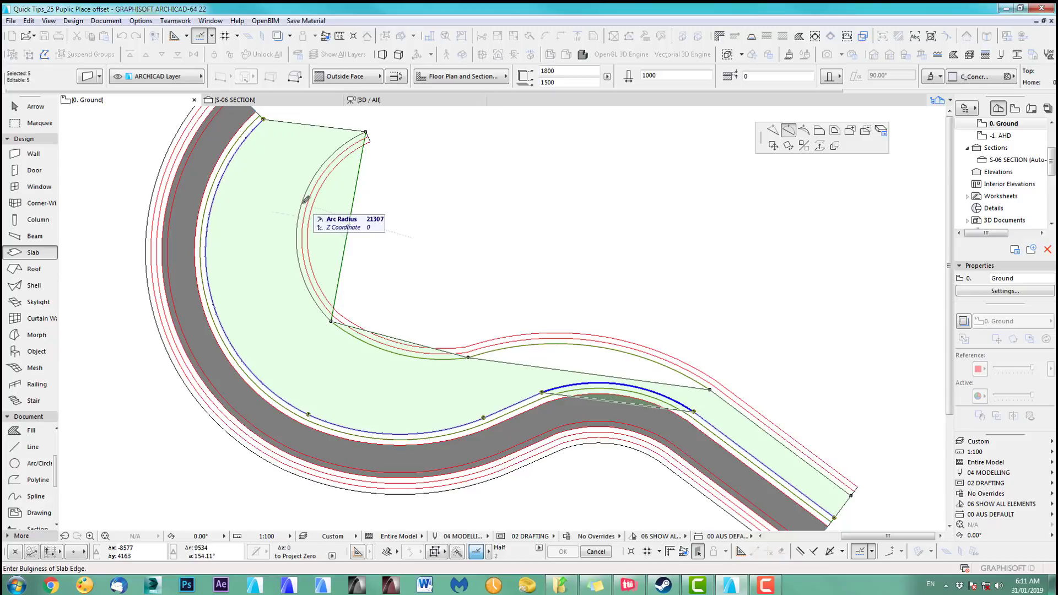
{"action": "left_click", "coordinate": [305, 199]}
{"action": "left_click", "coordinate": [406, 342]}
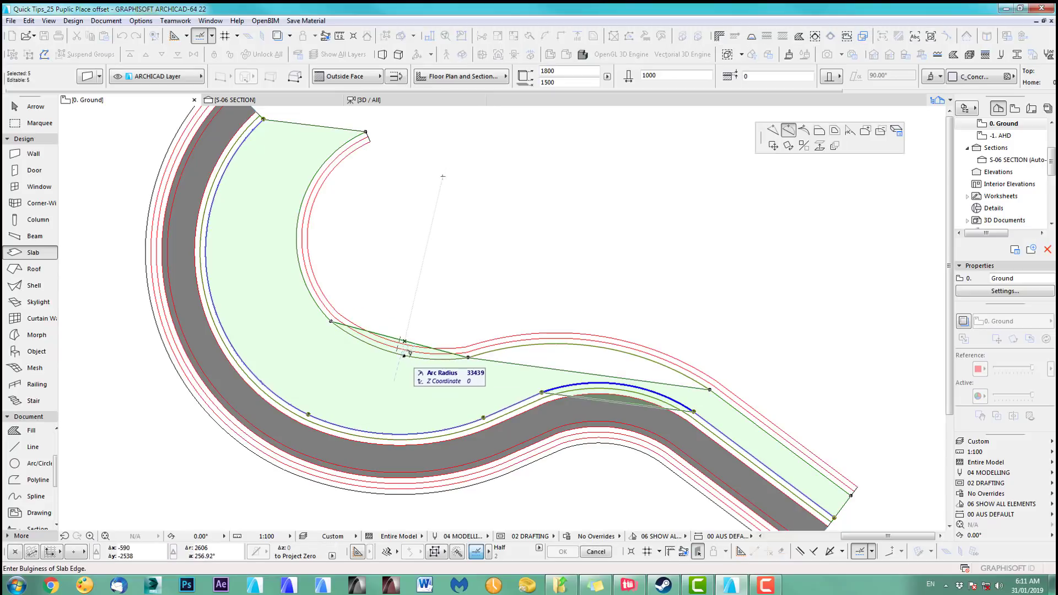
{"action": "left_click", "coordinate": [405, 355]}
{"action": "left_click", "coordinate": [543, 368]}
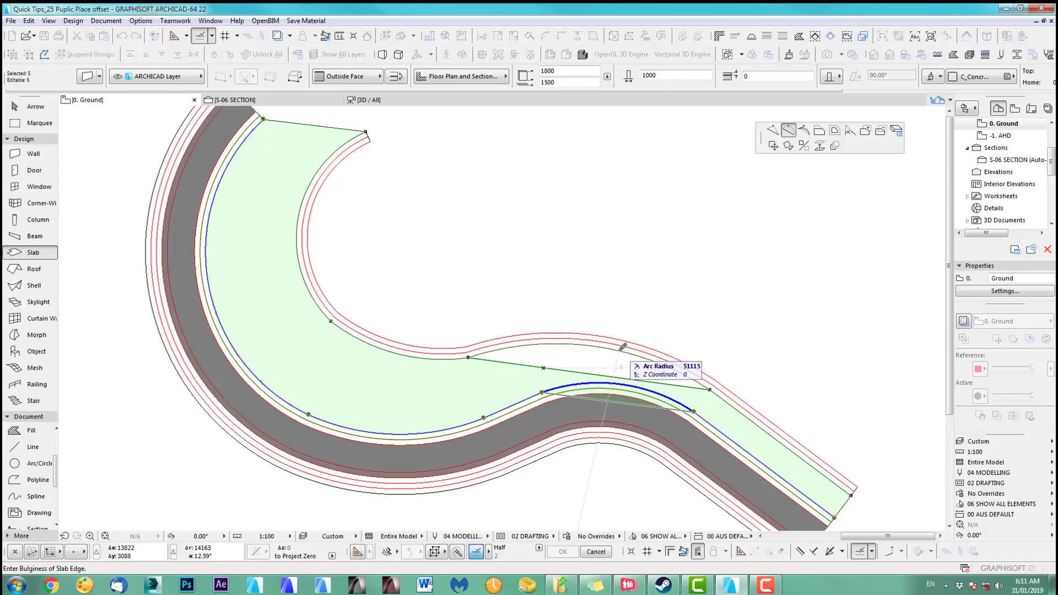
{"action": "left_click", "coordinate": [620, 350]}
Step: Curve the slab's remaining straight outer edge along the middle tier's short arc and deselect everything
{"action": "left_click", "coordinate": [637, 405]}
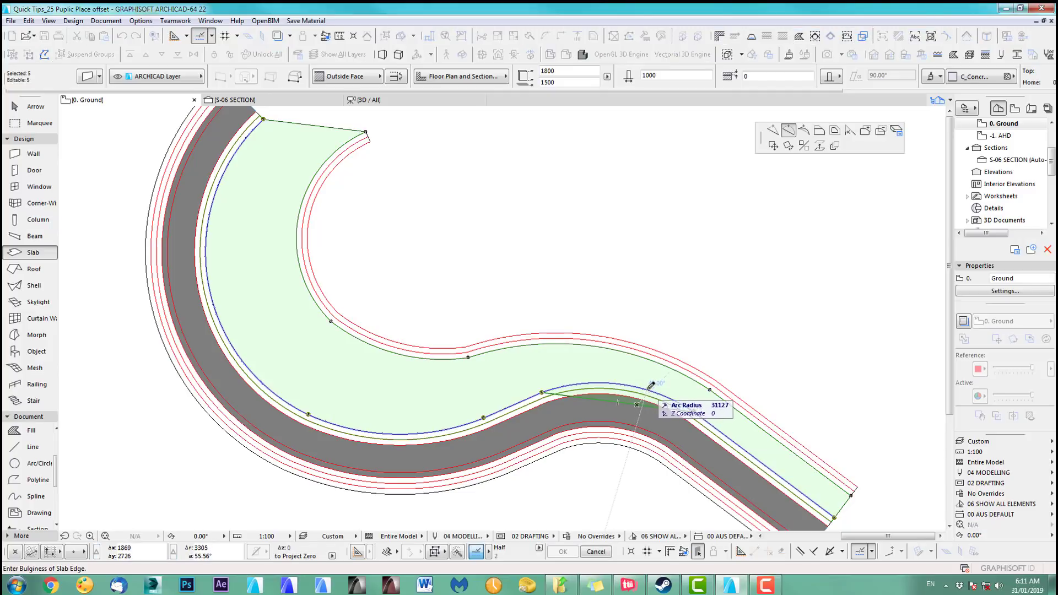
{"action": "left_click", "coordinate": [651, 389]}
{"action": "key", "text": "Escape"}
Step: View the model in 3D from Camera 1 and examine the straight end of the terraces up close
{"action": "scroll", "coordinate": [1047, 178], "scroll_direction": "down", "scroll_amount": 4}
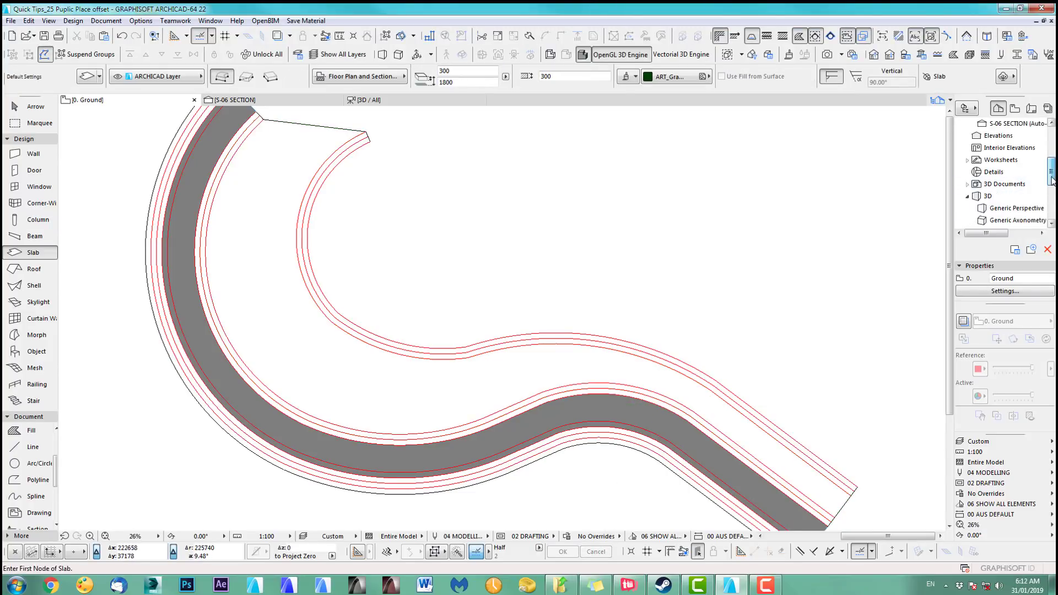
{"action": "left_click", "coordinate": [1019, 196]}
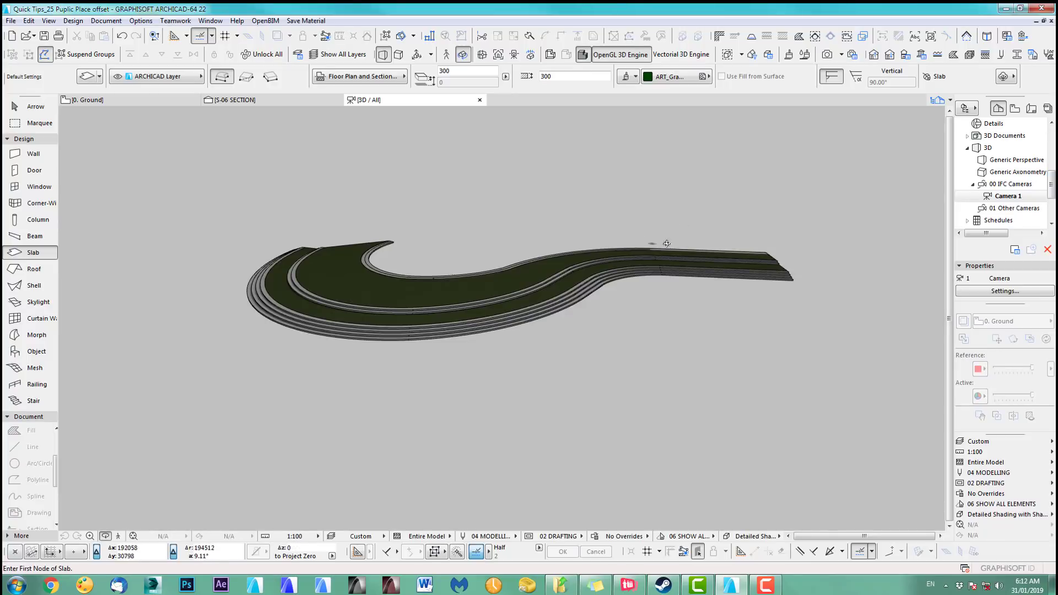
{"action": "left_click_drag", "start_coordinate": [753, 261], "coordinate": [538, 281]}
{"action": "scroll", "coordinate": [546, 275], "scroll_direction": "up", "scroll_amount": 2}
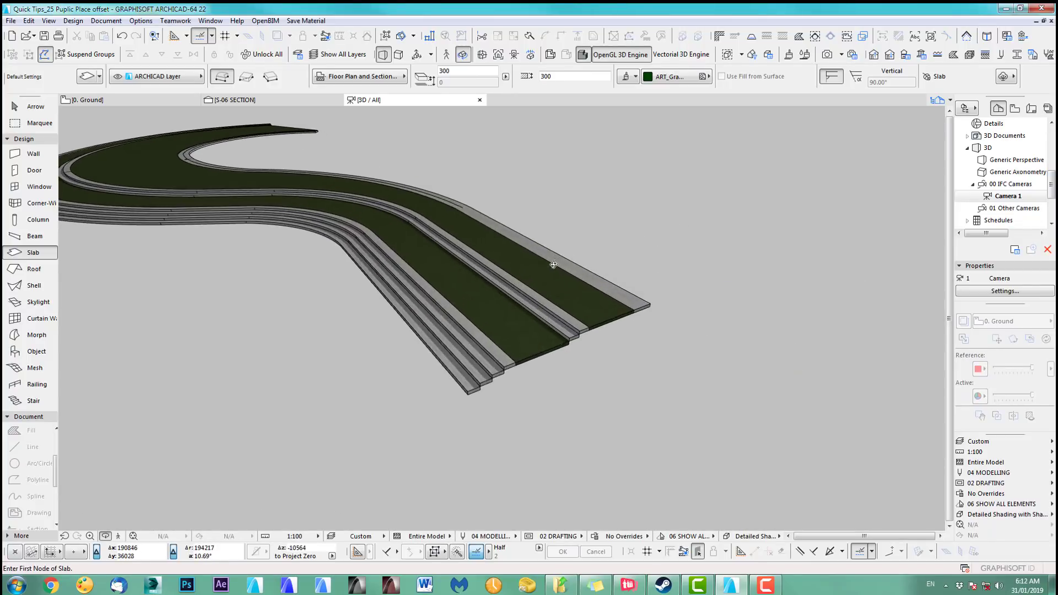
{"action": "middle_click_drag", "start_coordinate": [554, 265], "coordinate": [512, 314], "text": "shift"}
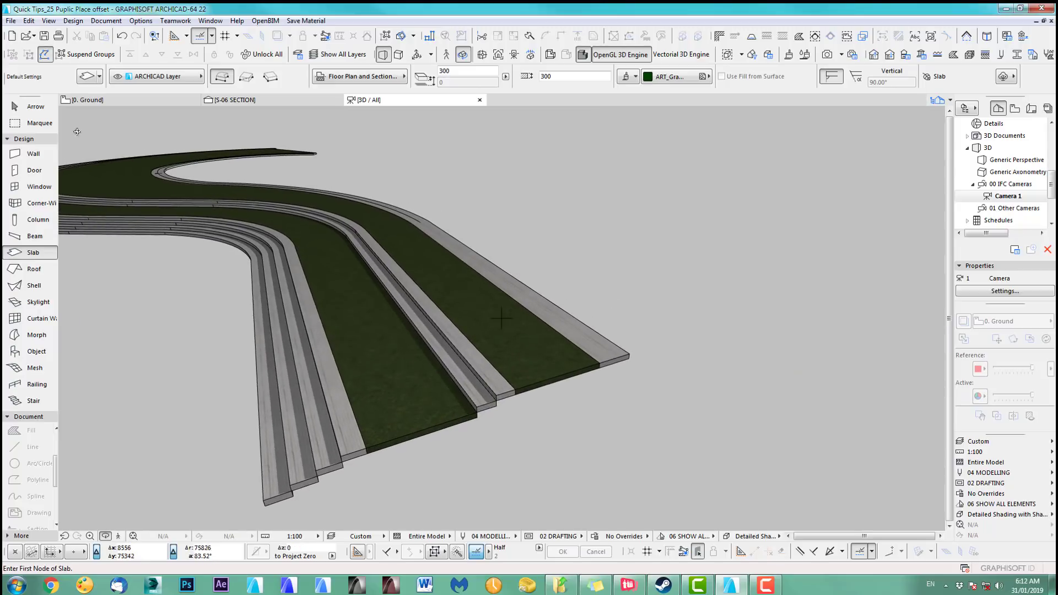
Step: Elevate the two innermost tier walls by 300, and the rear one by another 300 to top 2400 and base 2100
{"action": "left_click", "coordinate": [33, 107]}
{"action": "left_click", "coordinate": [608, 359]}
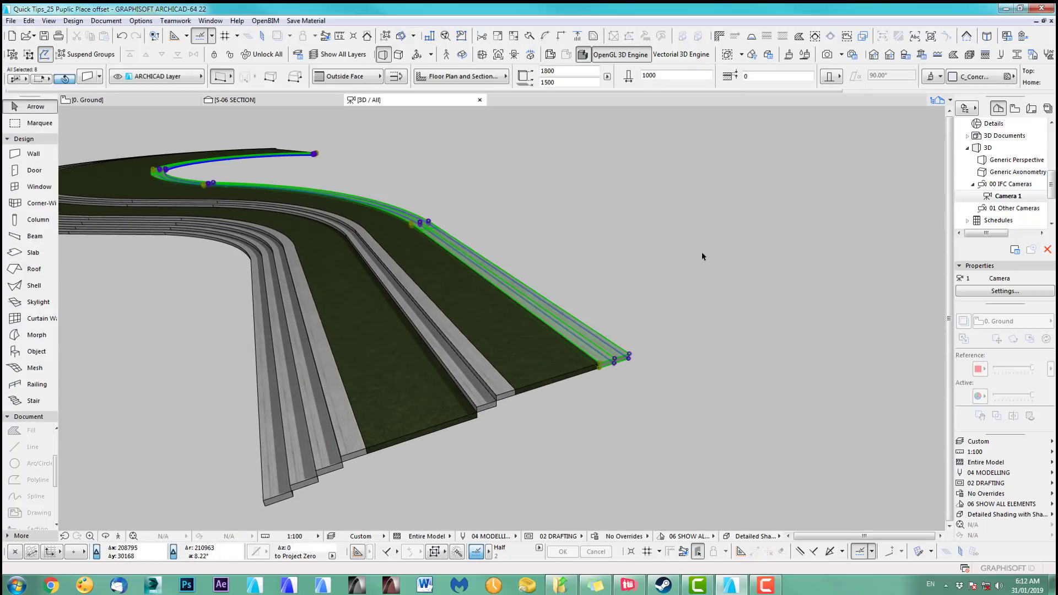
{"action": "left_click", "coordinate": [605, 359], "text": "shift"}
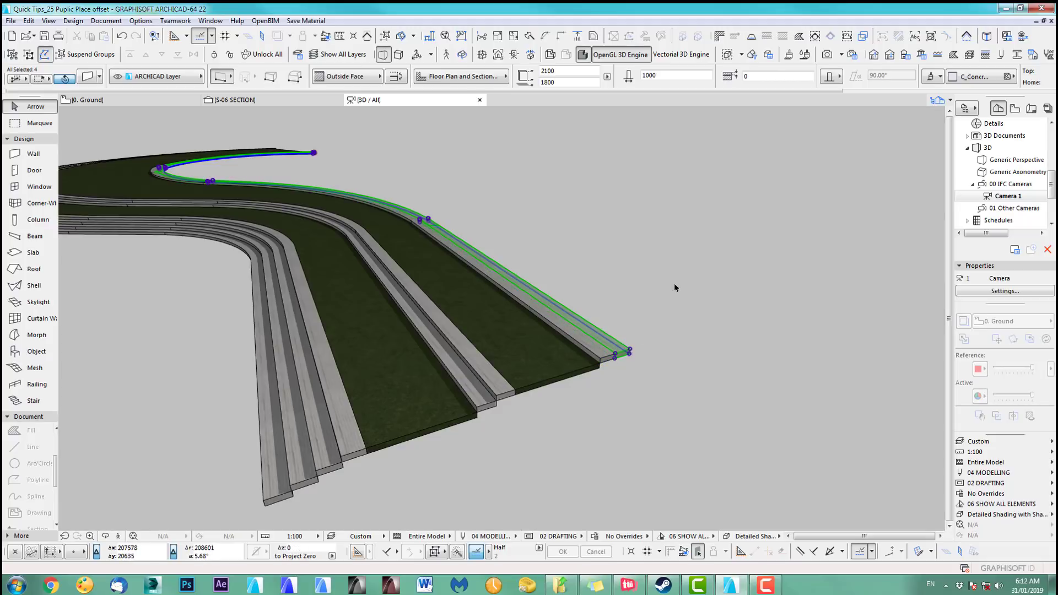
{"action": "key", "text": "ctrl+9"}
{"action": "key", "text": "Return"}
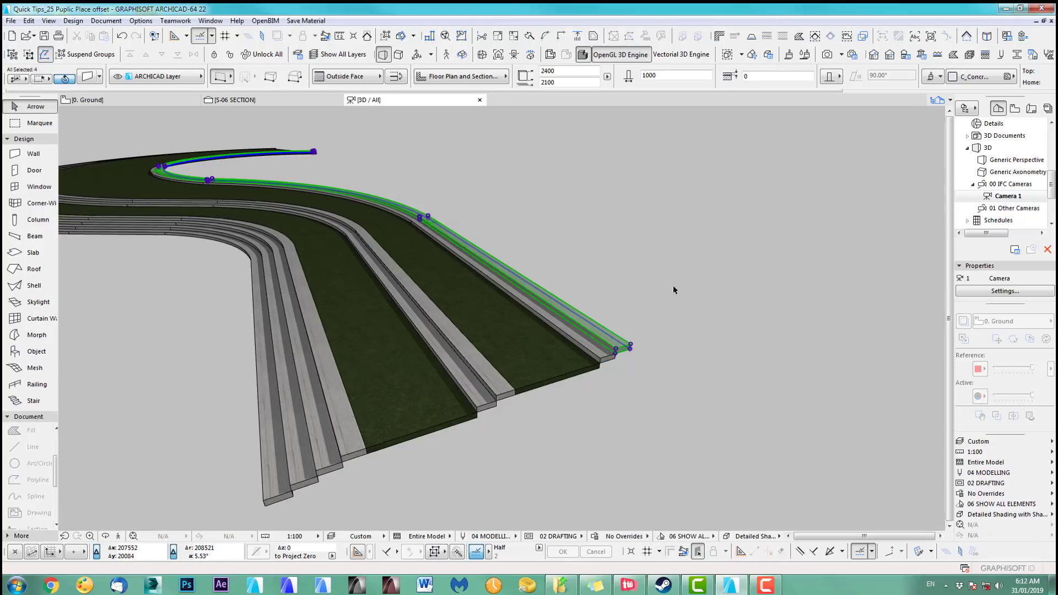
{"action": "key", "text": "Escape"}
{"action": "left_click_drag", "start_coordinate": [451, 298], "coordinate": [586, 301]}
{"action": "left_click_drag", "start_coordinate": [421, 253], "coordinate": [622, 289]}
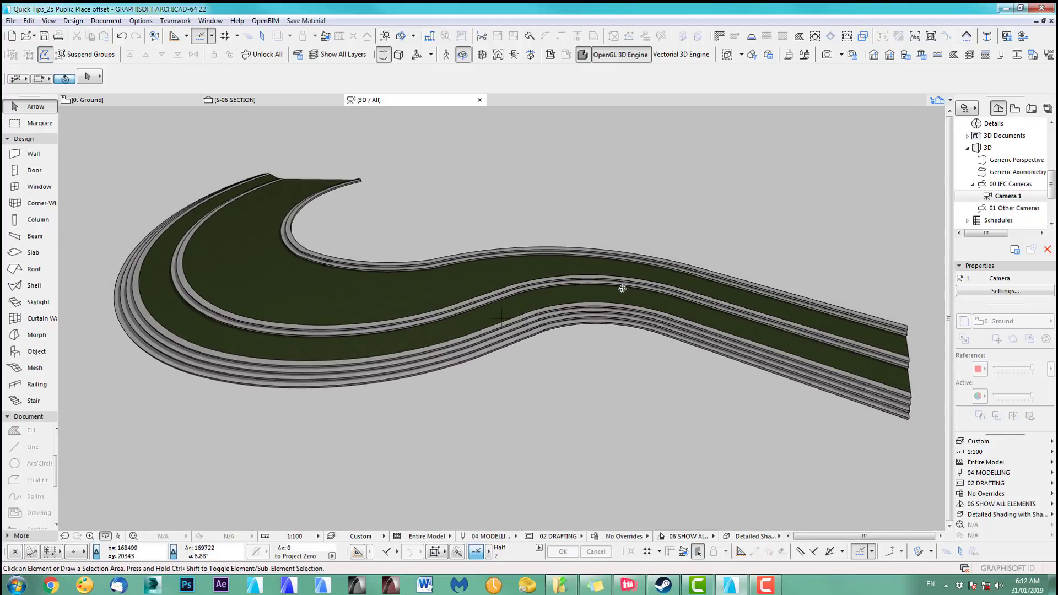
Step: Return to the ground floor plan and activate the Polyline tool
{"action": "key", "text": "F2"}
{"action": "scroll", "coordinate": [516, 219], "scroll_direction": "down", "scroll_amount": 2}
{"action": "left_click", "coordinate": [38, 463]}
Step: Try to offset the innermost tier polyline away from the existing terraces
{"action": "left_click", "coordinate": [713, 375], "text": "shift"}
{"action": "left_click", "coordinate": [714, 375]}
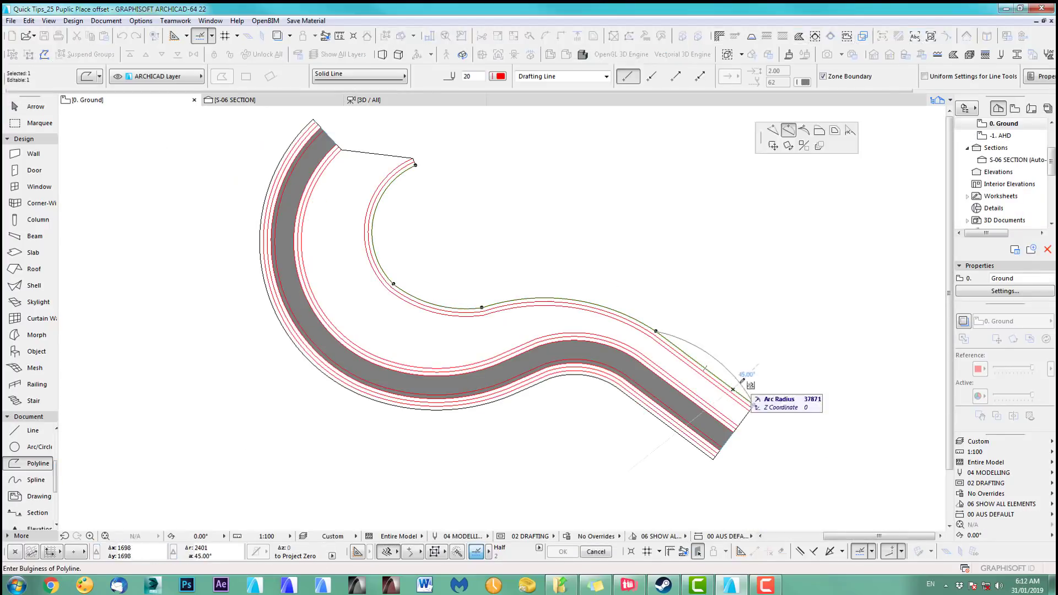
{"action": "left_click", "coordinate": [835, 129]}
{"action": "left_click", "coordinate": [723, 361]}
{"action": "key", "text": "ctrl+z"}
{"action": "key", "text": "Escape"}
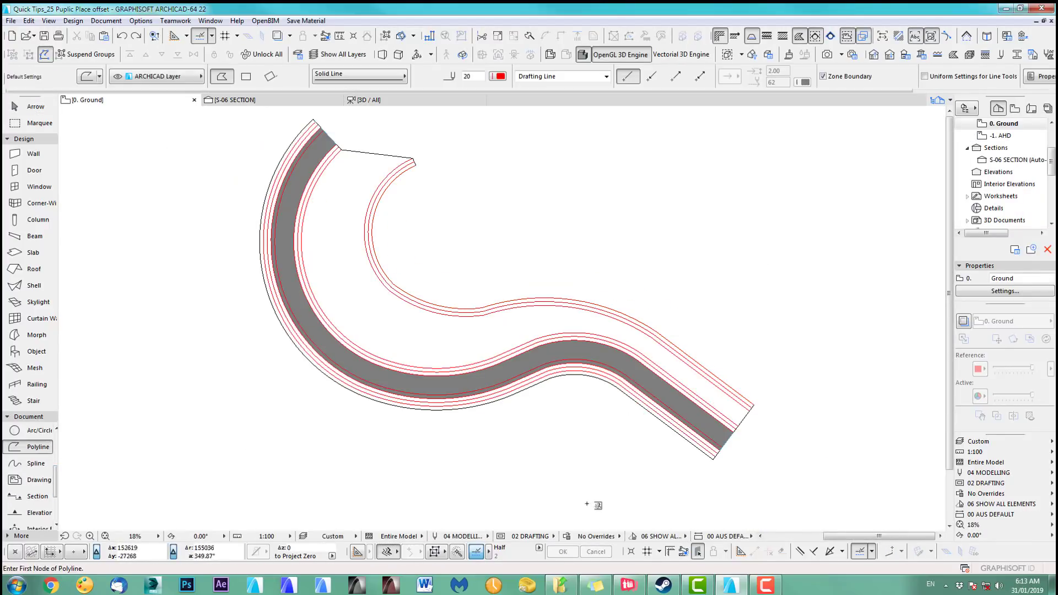
Step: Select the innermost tier polyline again and offset it from its long straight segment for further tiers
{"action": "left_click", "coordinate": [721, 381], "text": "shift"}
{"action": "left_click", "coordinate": [721, 381]}
{"action": "left_click", "coordinate": [721, 380]}
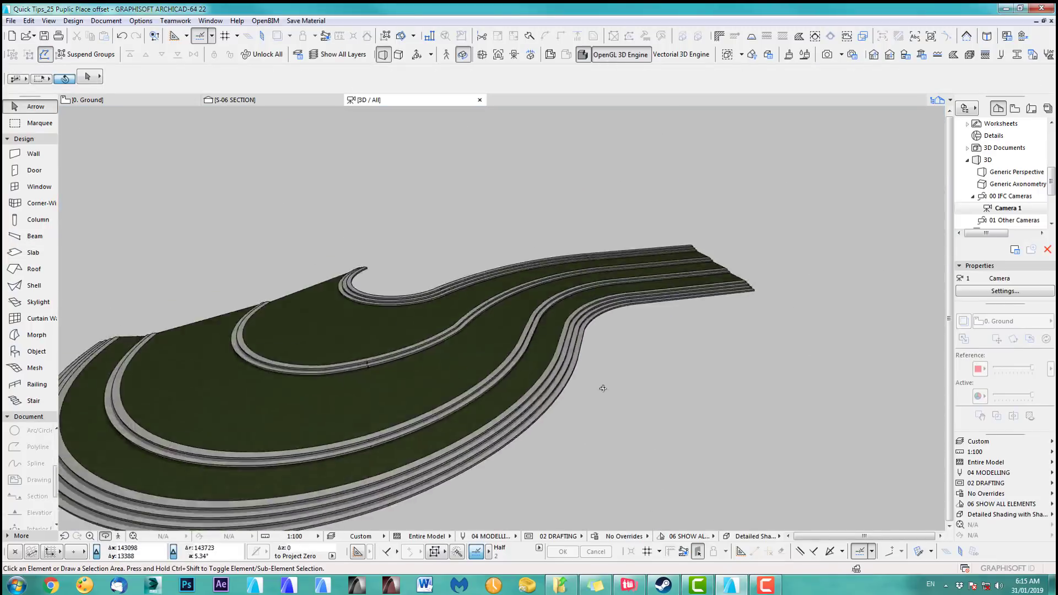
Step: Return to the ground floor plan and copy the settings of the grass slab between the middle tiers to the Slab tool
{"action": "left_click_drag", "start_coordinate": [603, 390], "coordinate": [512, 300]}
{"action": "middle_click_drag", "start_coordinate": [513, 301], "coordinate": [558, 342], "text": "shift"}
{"action": "key", "text": "F2"}
{"action": "scroll", "coordinate": [524, 295], "scroll_direction": "down", "scroll_amount": 1}
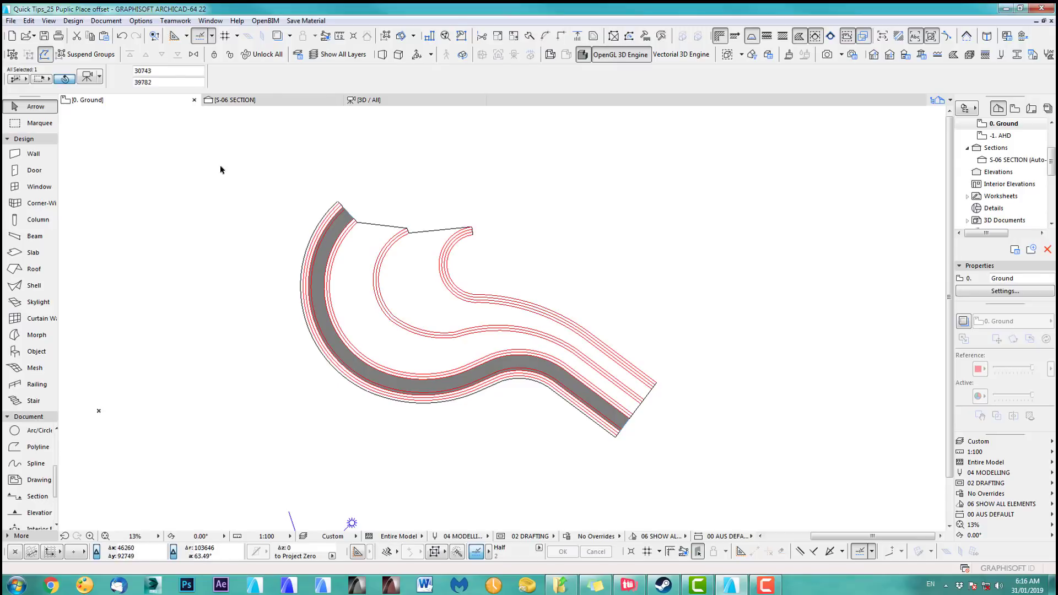
{"action": "scroll", "coordinate": [435, 392], "scroll_direction": "up", "scroll_amount": 1}
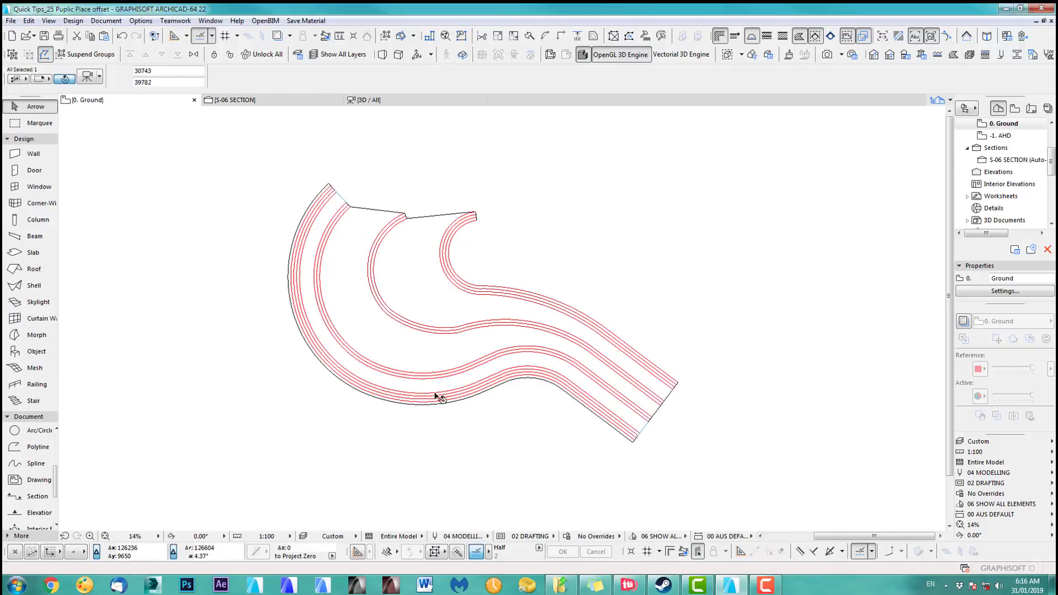
{"action": "left_click", "coordinate": [439, 348]}
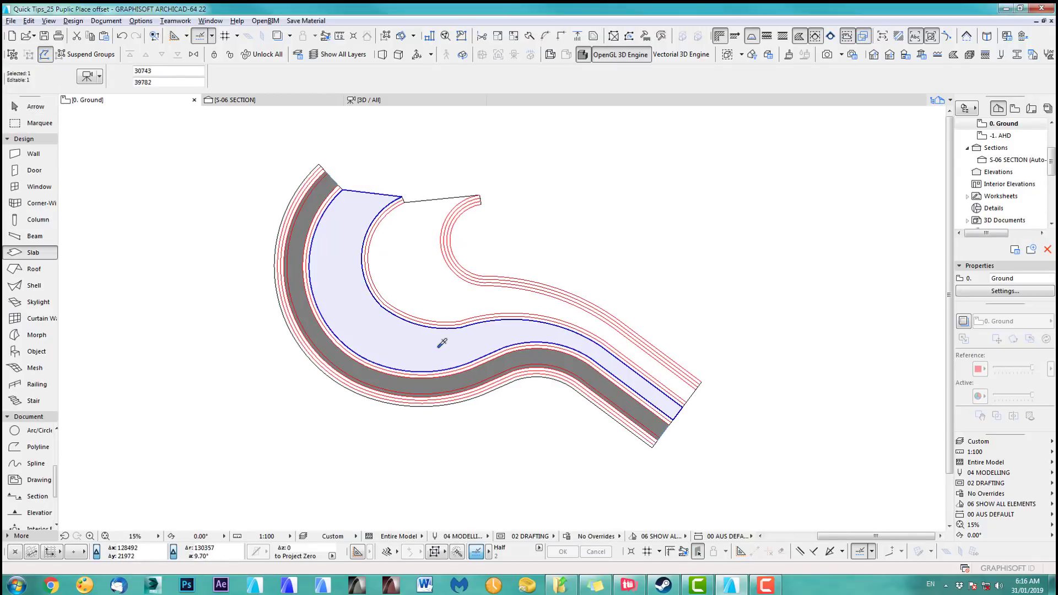
{"action": "scroll", "coordinate": [466, 347], "scroll_direction": "down", "scroll_amount": 6}
{"action": "scroll", "coordinate": [394, 243], "scroll_direction": "up", "scroll_amount": 4}
{"action": "middle_click_drag", "start_coordinate": [397, 287], "coordinate": [395, 168]}
{"action": "scroll", "coordinate": [396, 173], "scroll_direction": "up", "scroll_amount": 3}
{"action": "scroll", "coordinate": [402, 160], "scroll_direction": "up", "scroll_amount": 1}
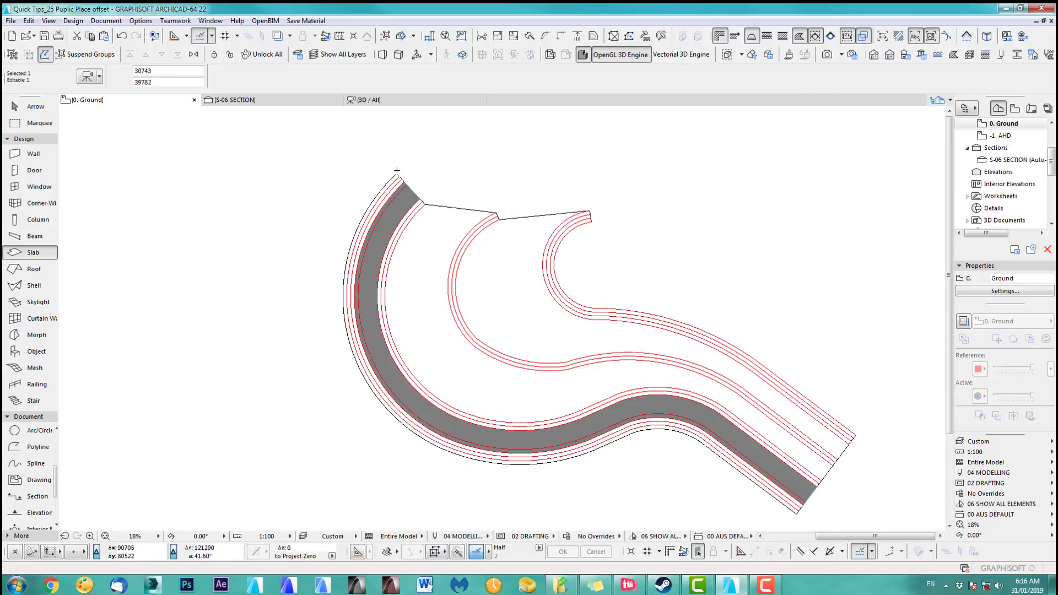
{"action": "key", "text": "Escape"}
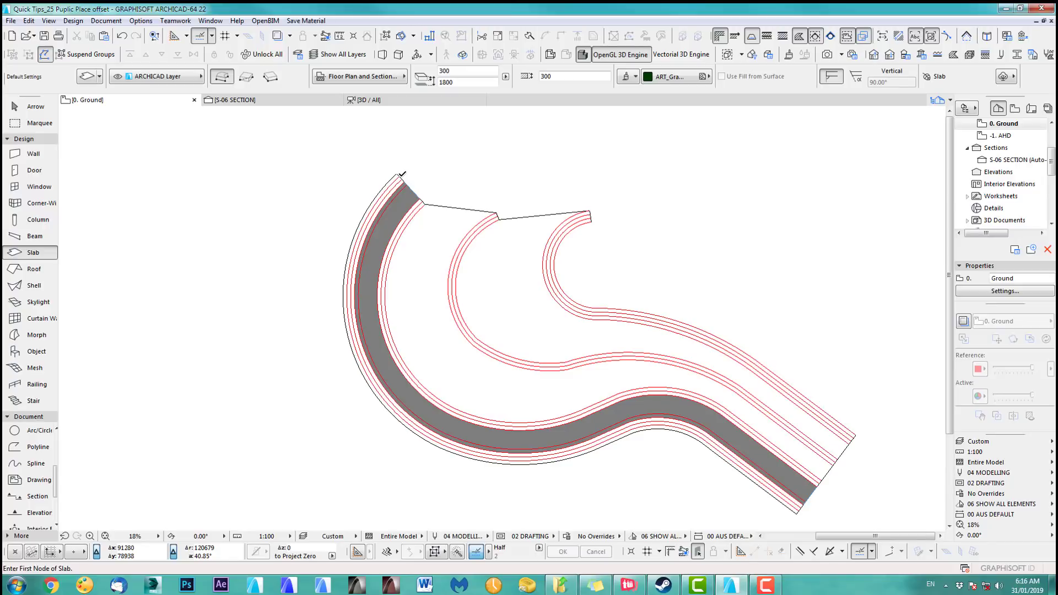
Step: Outline a large rectangular-cornered grass slab around the outer side of the terraces, running from one end of the outermost tier to the other
{"action": "left_click", "coordinate": [397, 174]}
{"action": "scroll", "coordinate": [274, 167], "scroll_direction": "down", "scroll_amount": 2}
{"action": "left_click", "coordinate": [203, 171]}
{"action": "left_click", "coordinate": [204, 508]}
{"action": "left_click", "coordinate": [639, 507]}
{"action": "left_click", "coordinate": [639, 405]}
{"action": "scroll", "coordinate": [555, 413], "scroll_direction": "up", "scroll_amount": 1}
{"action": "scroll", "coordinate": [402, 413], "scroll_direction": "up", "scroll_amount": 2}
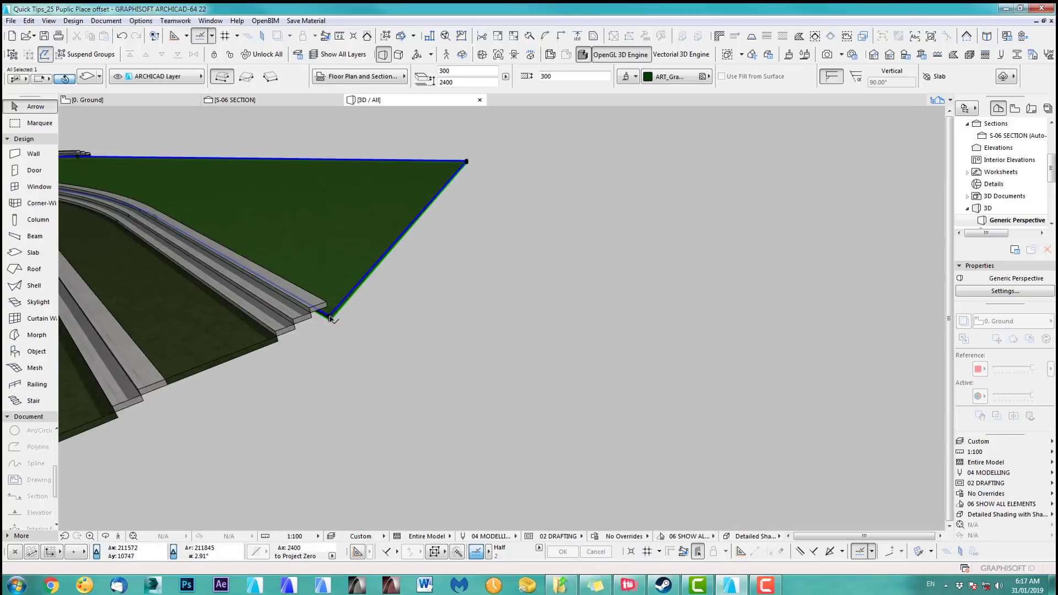
Step: Move the front corner node of the rear grass slab in 3D onto the end corner of the adjoining tier wall
{"action": "left_click", "coordinate": [329, 316]}
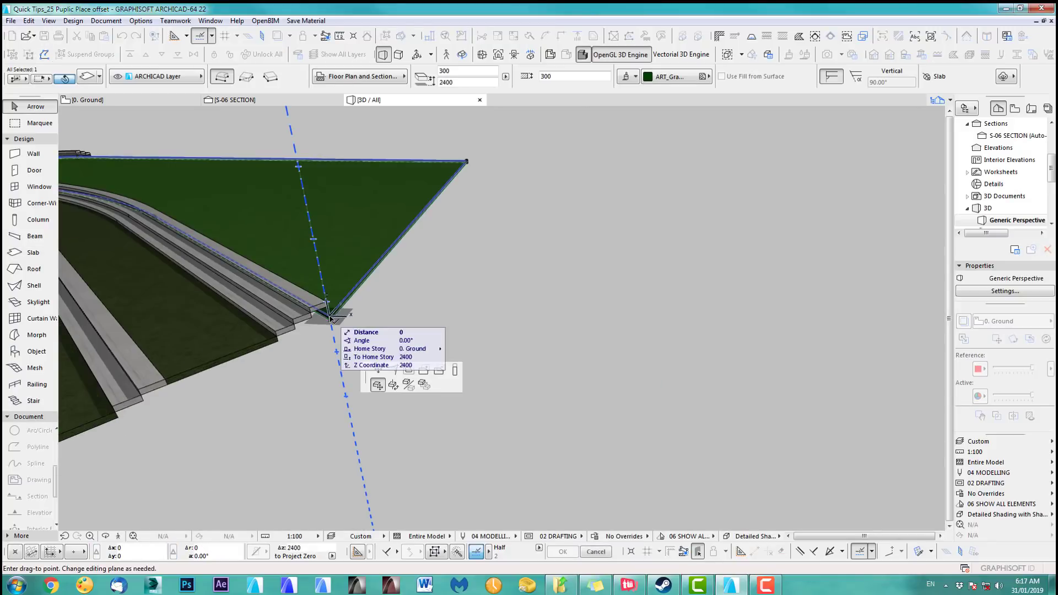
{"action": "left_click", "coordinate": [327, 302]}
{"action": "key", "text": "Escape"}
{"action": "scroll", "coordinate": [689, 265], "scroll_direction": "down", "scroll_amount": 5}
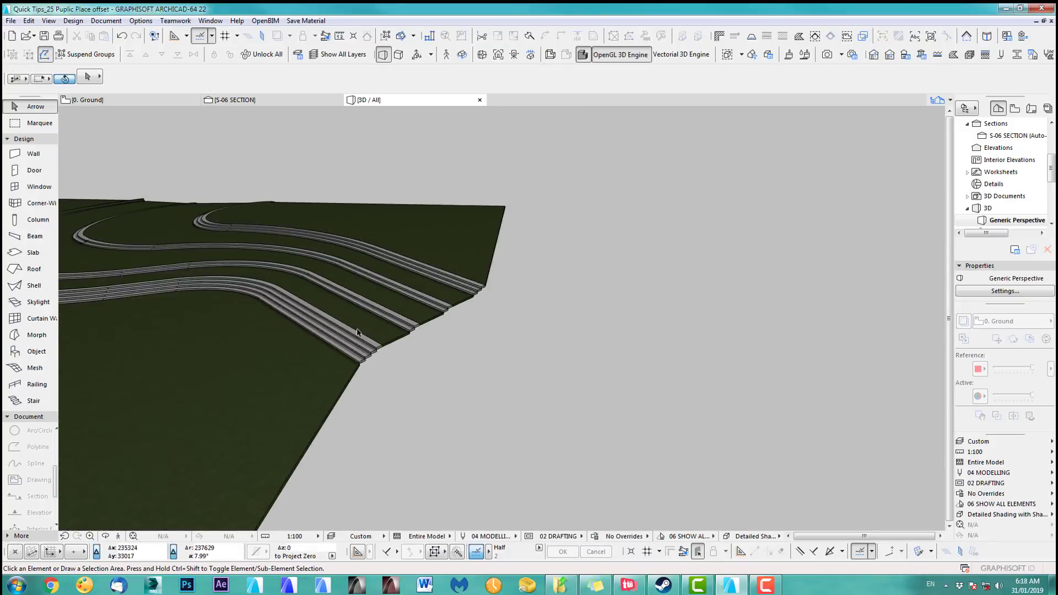
Step: On the ground floor plan, draw a straight polyline from the outer slab's upper far corner across all tiers to beyond the rear slab's edge
{"action": "middle_click_drag", "start_coordinate": [261, 360], "coordinate": [629, 460]}
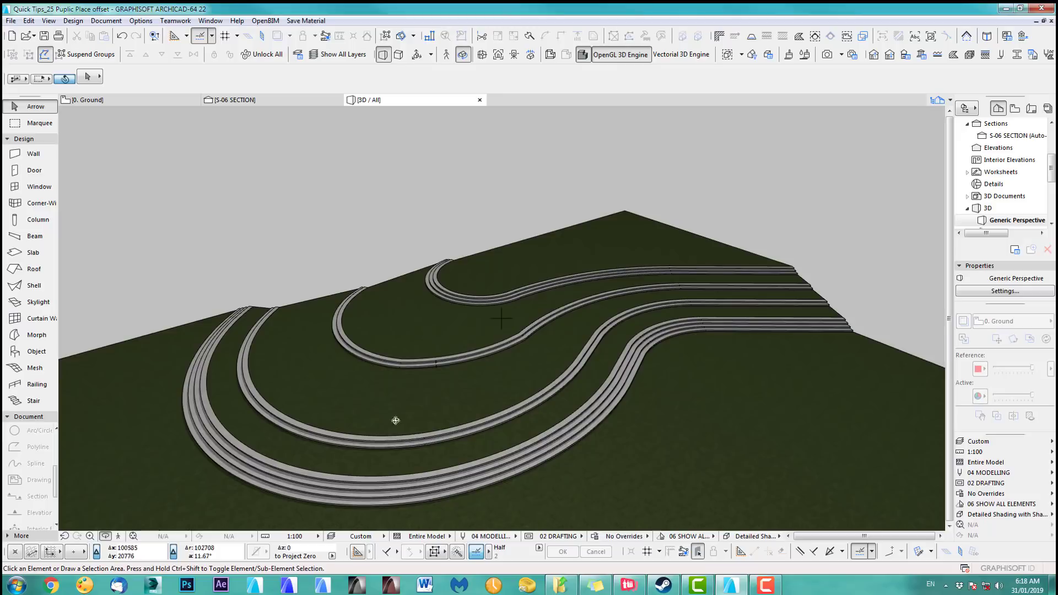
{"action": "middle_click_drag", "start_coordinate": [396, 420], "coordinate": [334, 437], "text": "shift"}
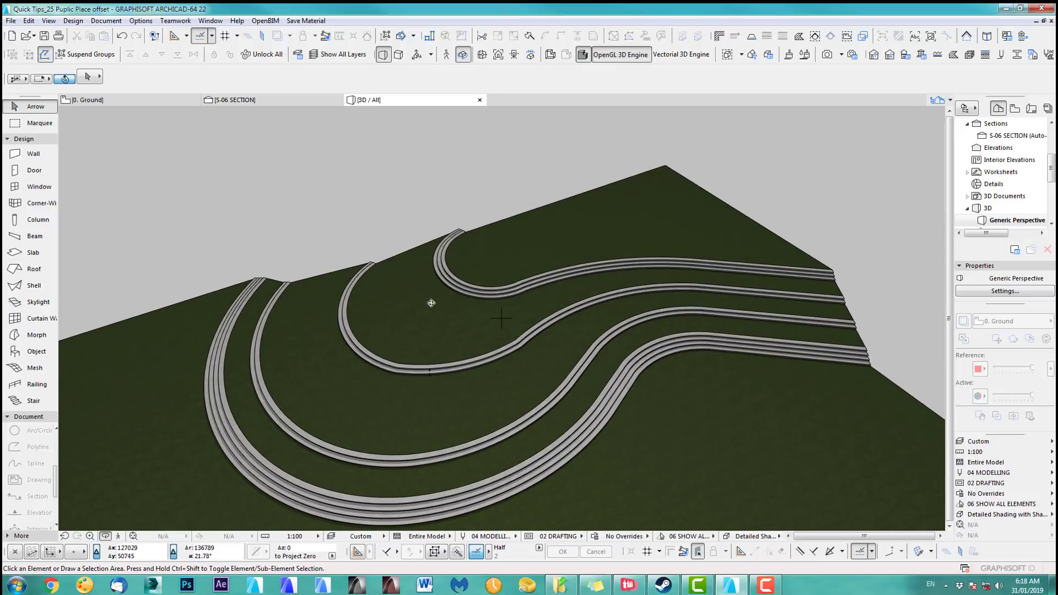
{"action": "middle_click_drag", "start_coordinate": [541, 258], "coordinate": [523, 276], "text": "shift"}
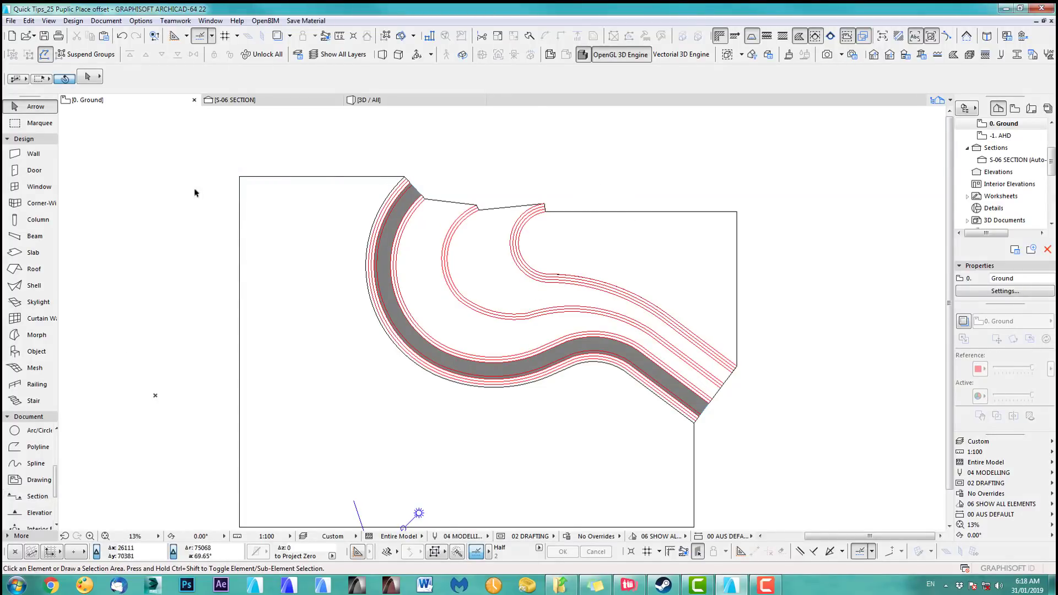
{"action": "left_click", "coordinate": [34, 450]}
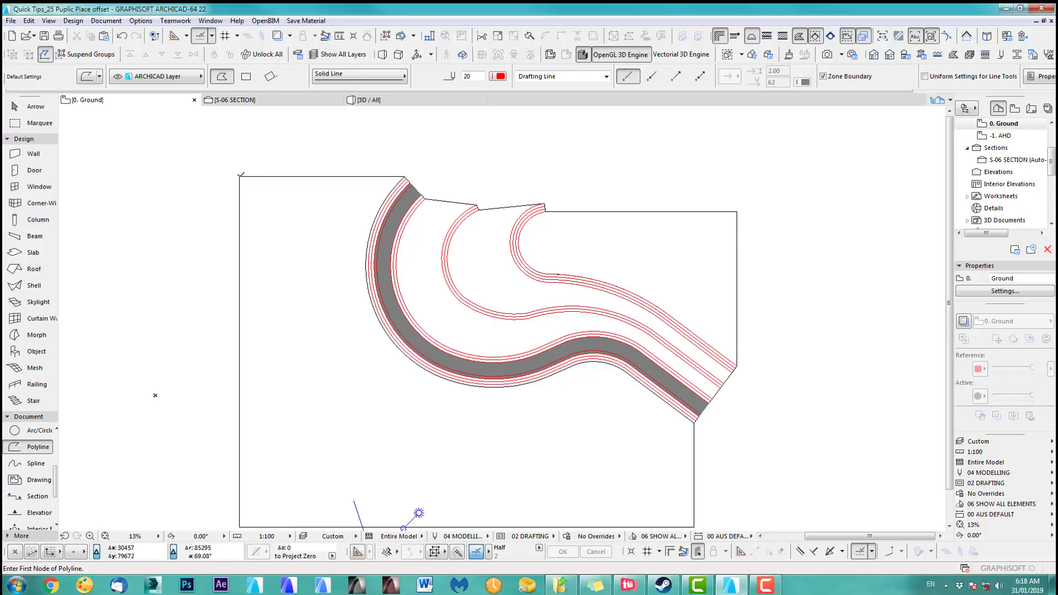
{"action": "left_click", "coordinate": [239, 176]}
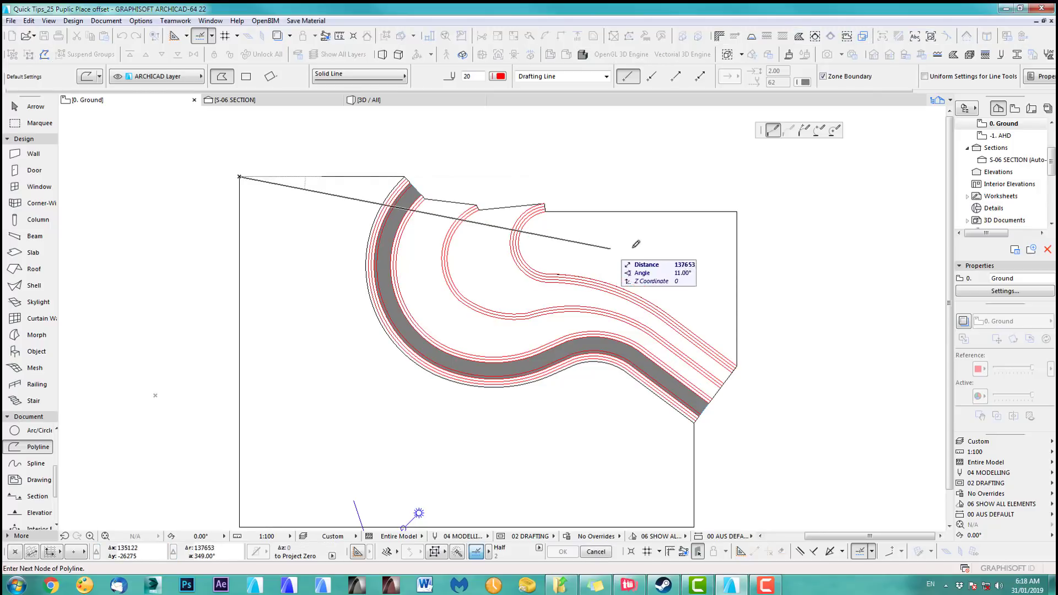
{"action": "double_click", "coordinate": [752, 251]}
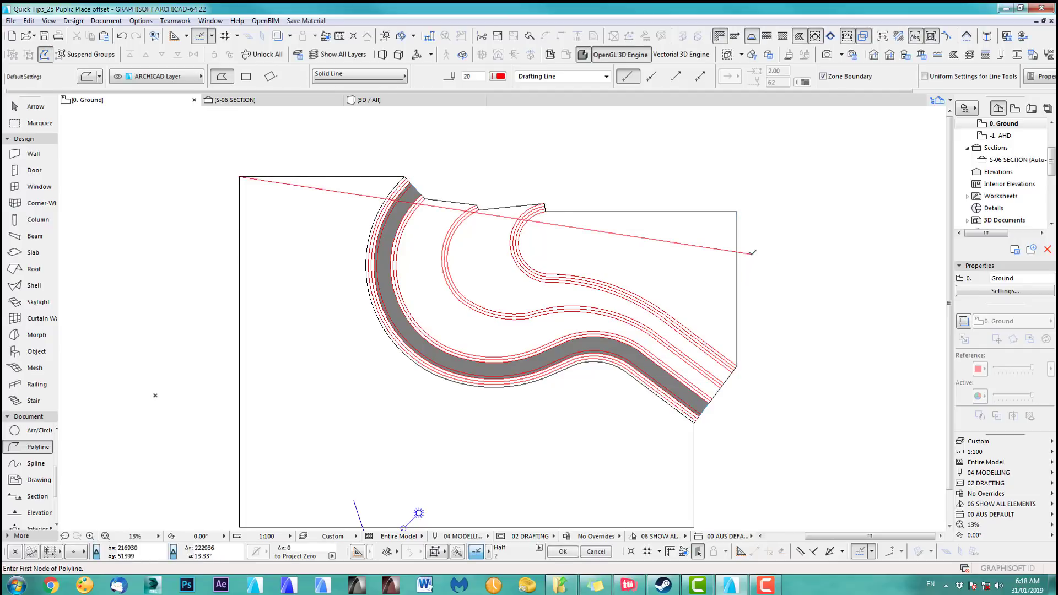
Step: Select all slabs, walls and polylines and split them along the diagonal line, keeping the side above it selected
{"action": "left_click", "coordinate": [33, 107]}
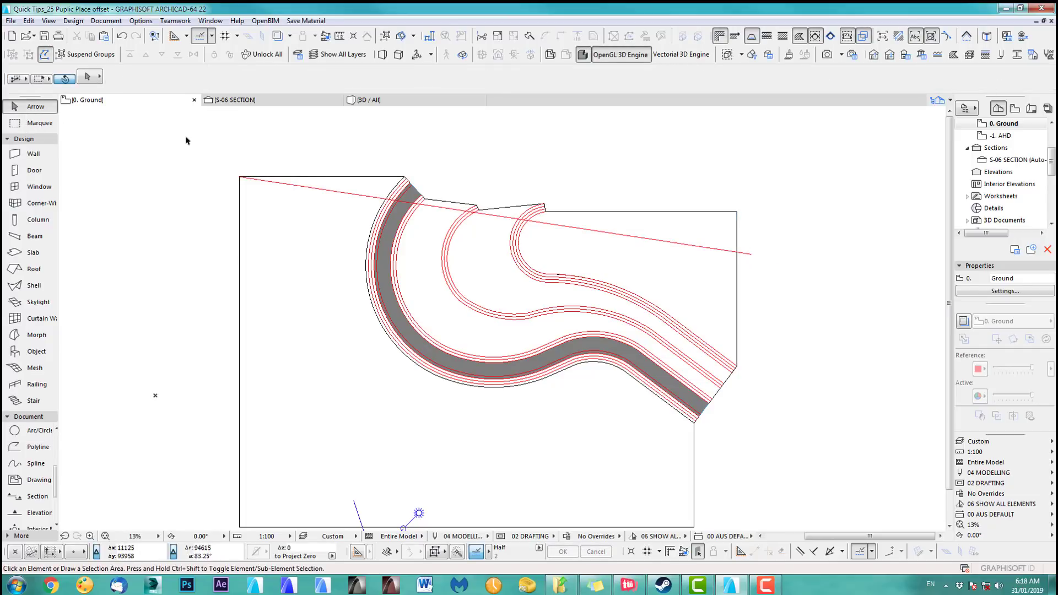
{"action": "left_click_drag", "start_coordinate": [186, 141], "coordinate": [803, 259]}
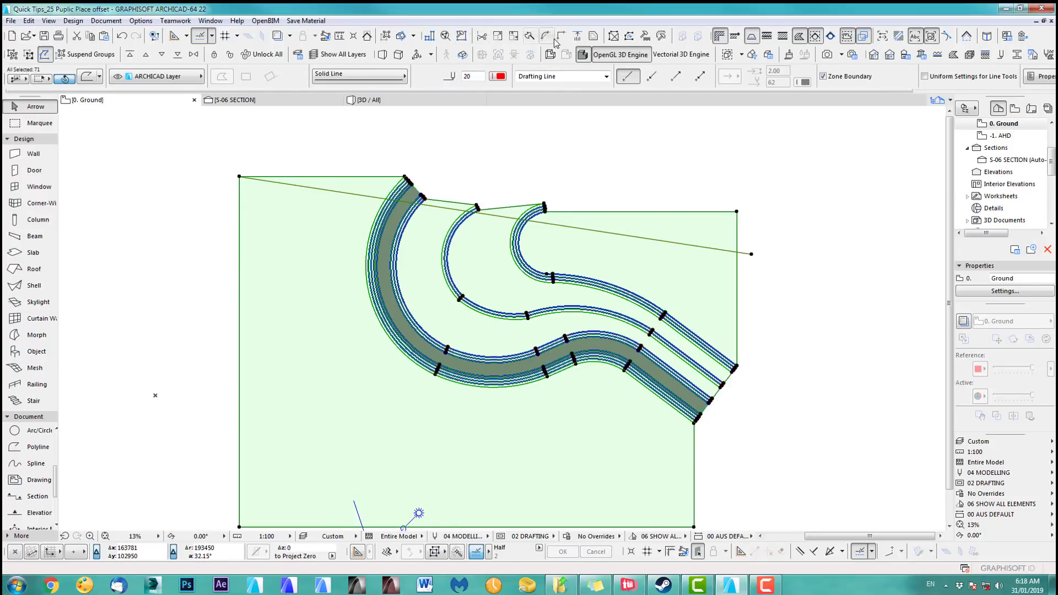
{"action": "left_click", "coordinate": [530, 37]}
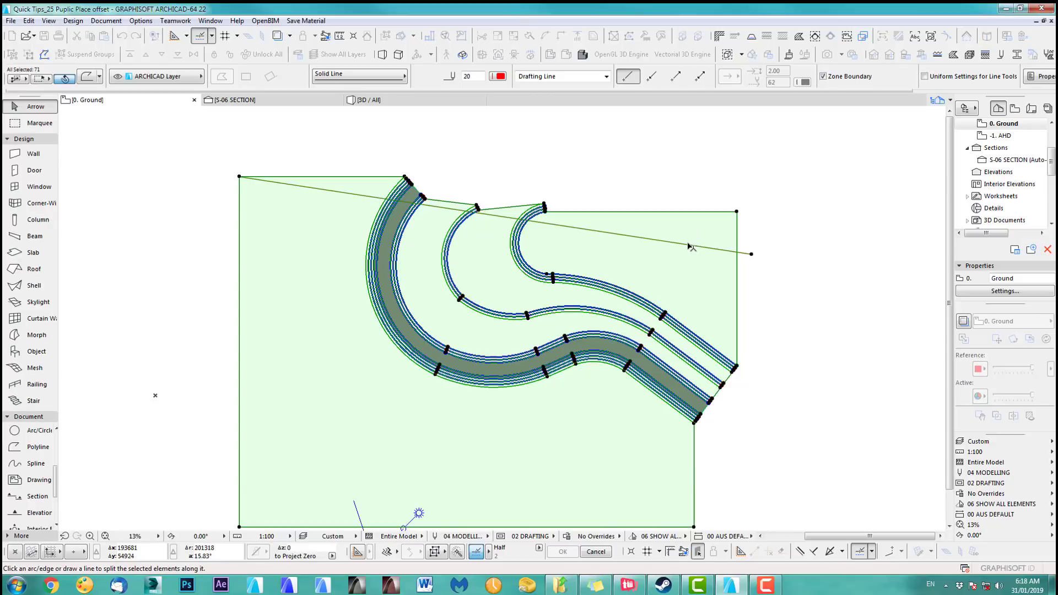
{"action": "left_click", "coordinate": [699, 182]}
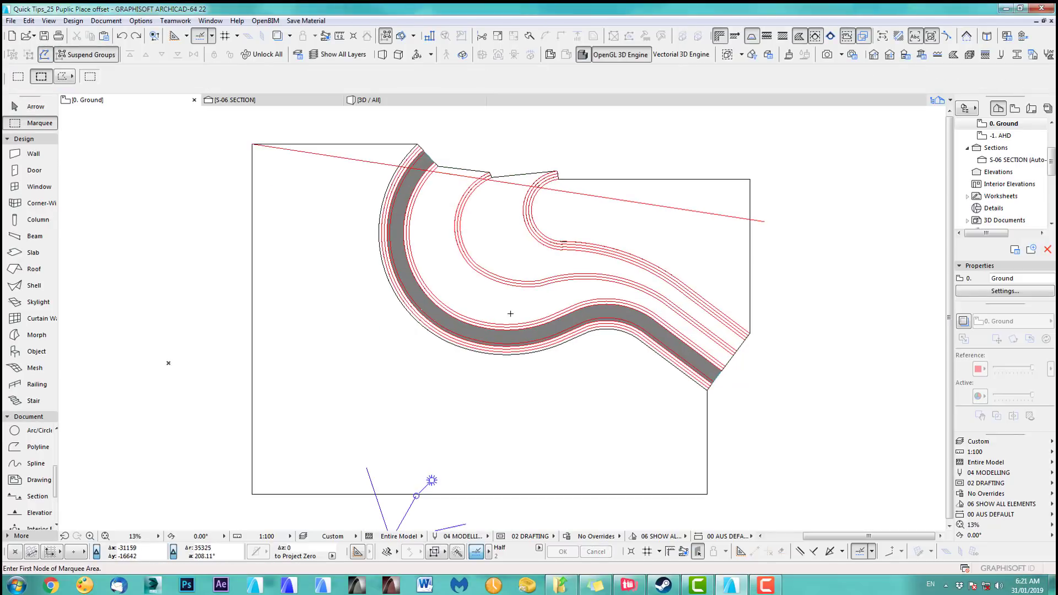
Step: Delete the slab, tier wall and polyline pieces cut off beyond the diagonal line at the outermost tier
{"action": "scroll", "coordinate": [545, 276], "scroll_direction": "down", "scroll_amount": 2}
{"action": "scroll", "coordinate": [510, 253], "scroll_direction": "up", "scroll_amount": 2}
{"action": "middle_click_drag", "start_coordinate": [510, 252], "coordinate": [516, 321]}
{"action": "scroll", "coordinate": [516, 321], "scroll_direction": "up", "scroll_amount": 1}
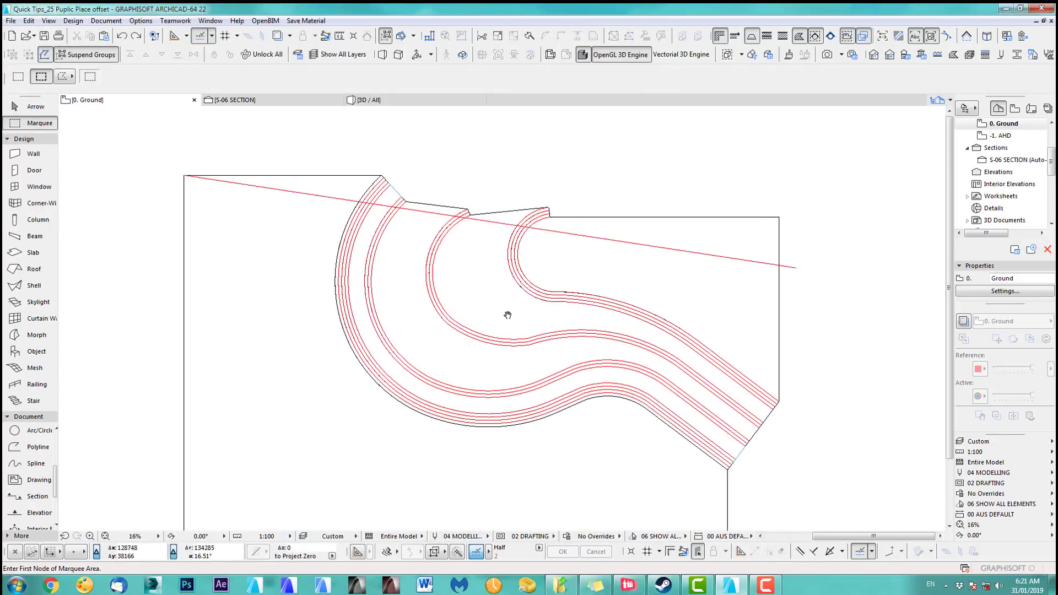
{"action": "left_click", "coordinate": [14, 107]}
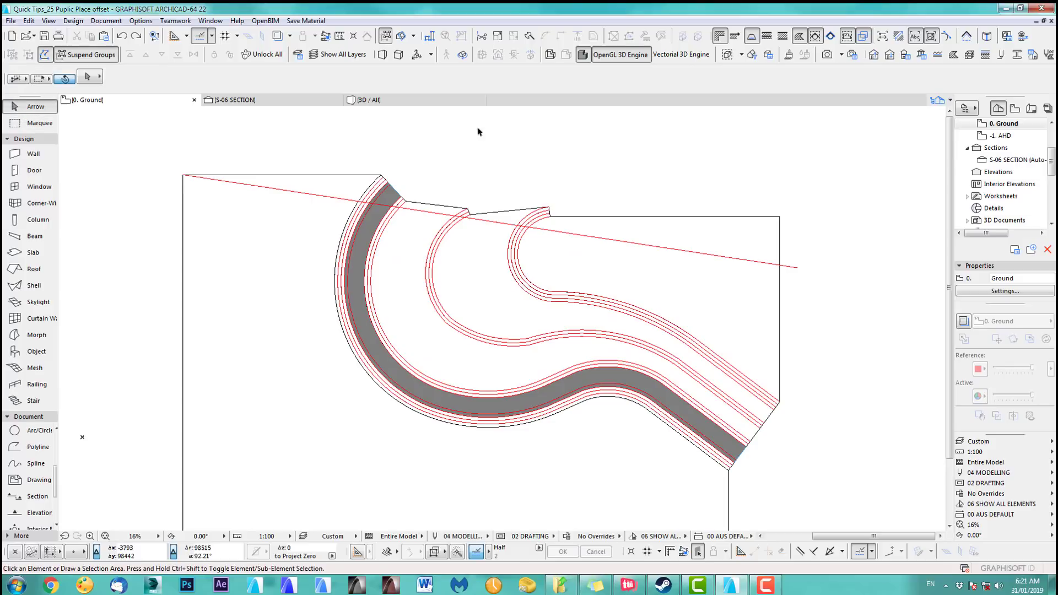
{"action": "mouse_move", "coordinate": [370, 168]}
{"action": "left_mouse_down"}
{"action": "mouse_move", "coordinate": [423, 199]}
{"action": "mouse_move", "coordinate": [408, 187]}
{"action": "left_mouse_up"}
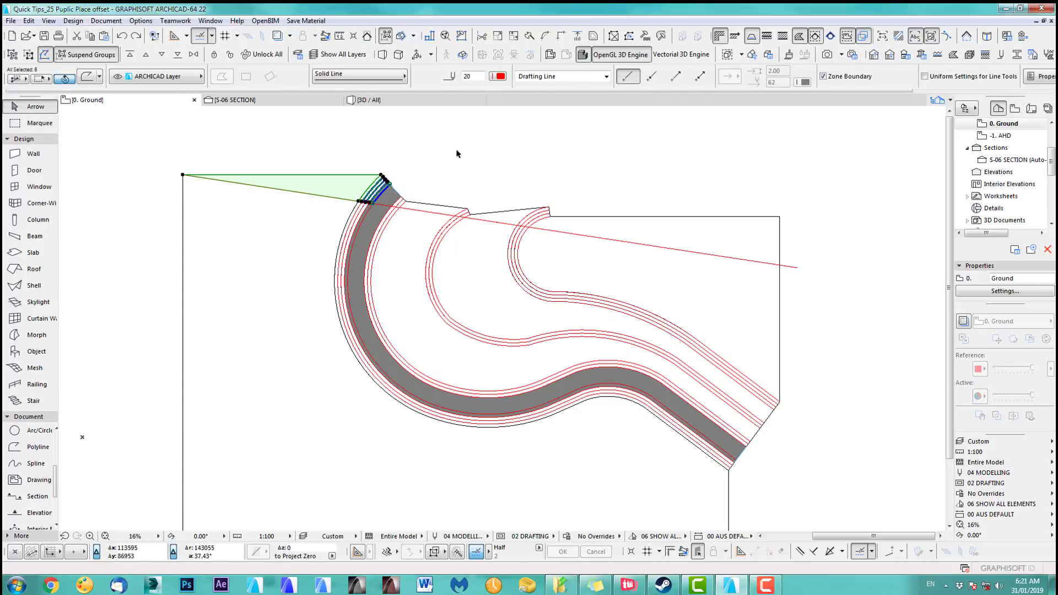
{"action": "key", "text": "Delete"}
Step: Delete the cut-off pieces beyond the diagonal line at the innermost tiers and the leftover ones beside the wide grey band
{"action": "mouse_move", "coordinate": [533, 186]}
{"action": "left_mouse_down"}
{"action": "mouse_move", "coordinate": [563, 223]}
{"action": "mouse_move", "coordinate": [557, 204]}
{"action": "left_mouse_up"}
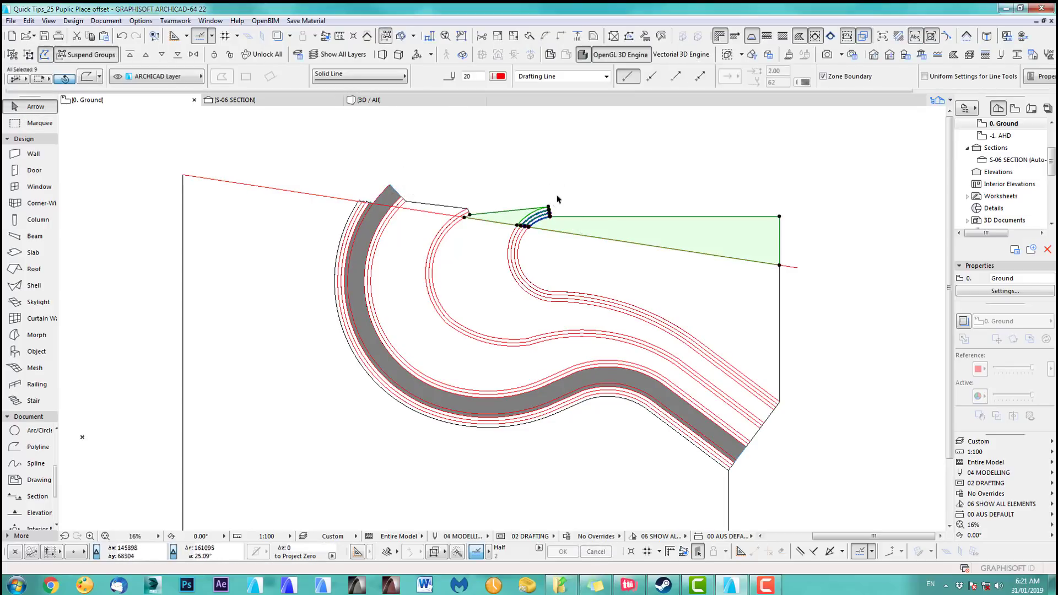
{"action": "key", "text": "Delete"}
{"action": "scroll", "coordinate": [427, 189], "scroll_direction": "up", "scroll_amount": 4}
{"action": "left_click_drag", "start_coordinate": [329, 173], "coordinate": [389, 230]}
{"action": "key", "text": "Delete"}
{"action": "key", "text": "Delete"}
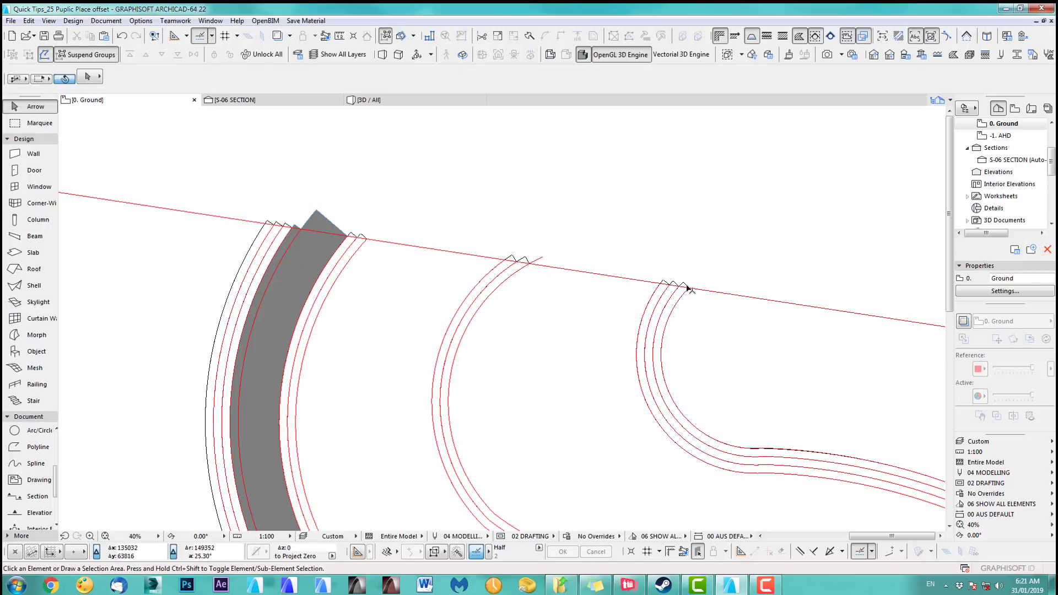
Step: Shorten the arc of the wide grass wall protruding past the diagonal line so its outer end corner meets the line
{"action": "middle_click_drag", "start_coordinate": [688, 287], "coordinate": [566, 265]}
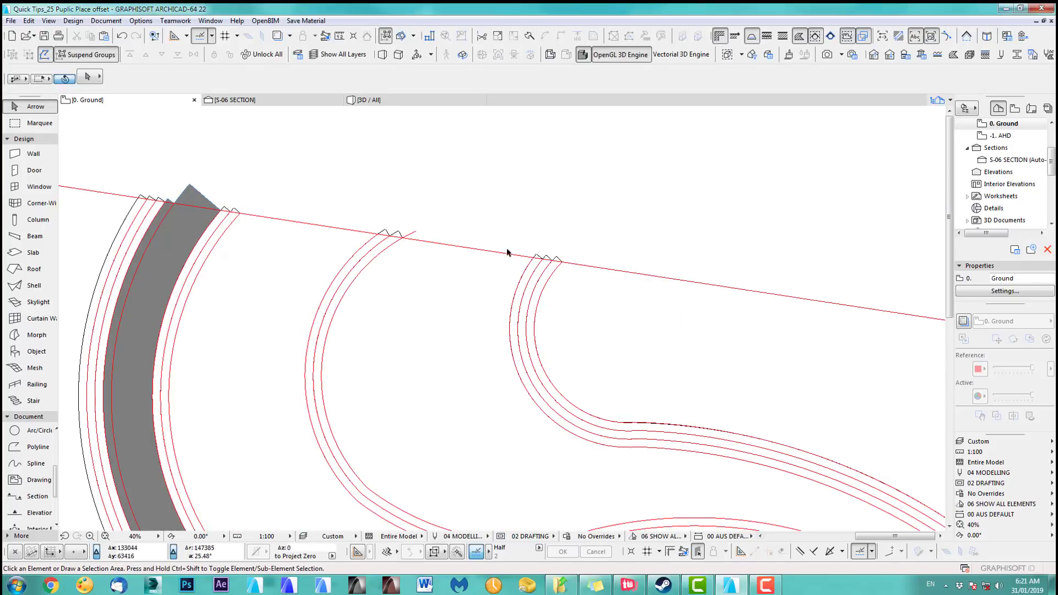
{"action": "scroll", "coordinate": [506, 252], "scroll_direction": "down", "scroll_amount": 5}
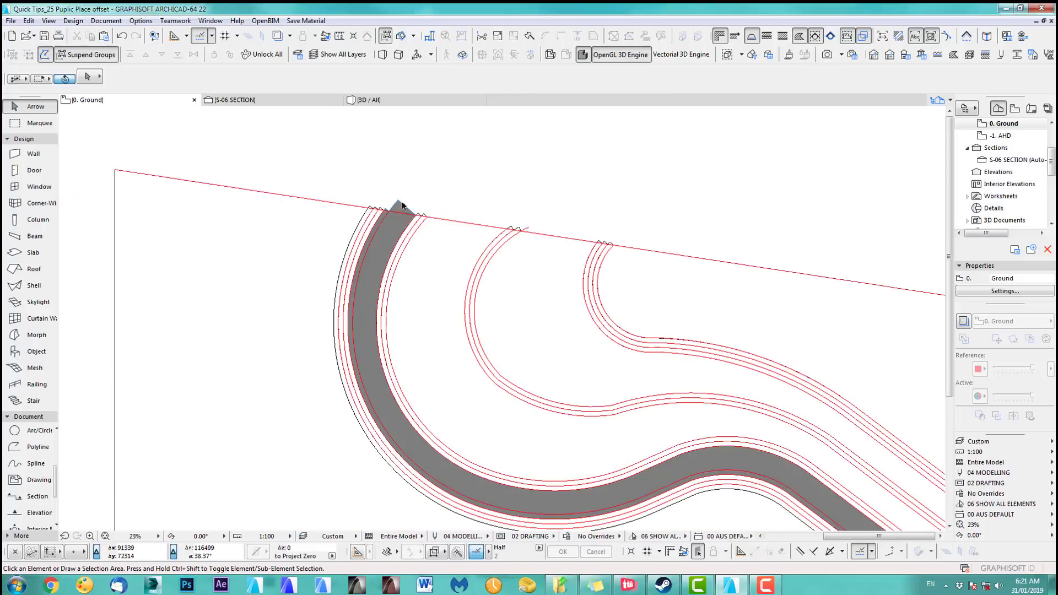
{"action": "scroll", "coordinate": [402, 205], "scroll_direction": "up", "scroll_amount": 10}
{"action": "scroll", "coordinate": [456, 235], "scroll_direction": "up", "scroll_amount": 3}
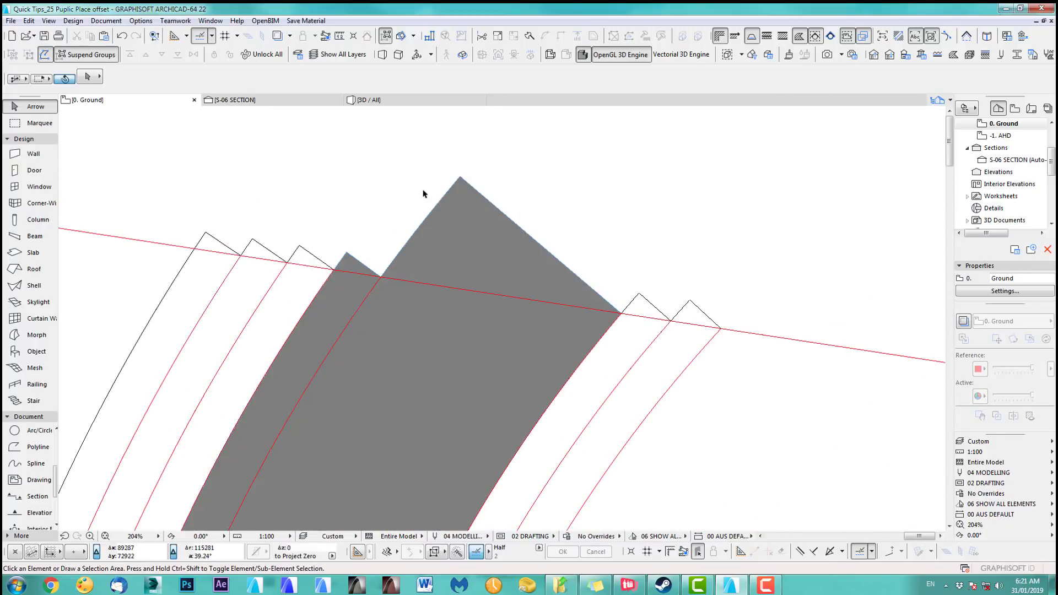
{"action": "left_click", "coordinate": [460, 180]}
{"action": "left_click", "coordinate": [622, 315]}
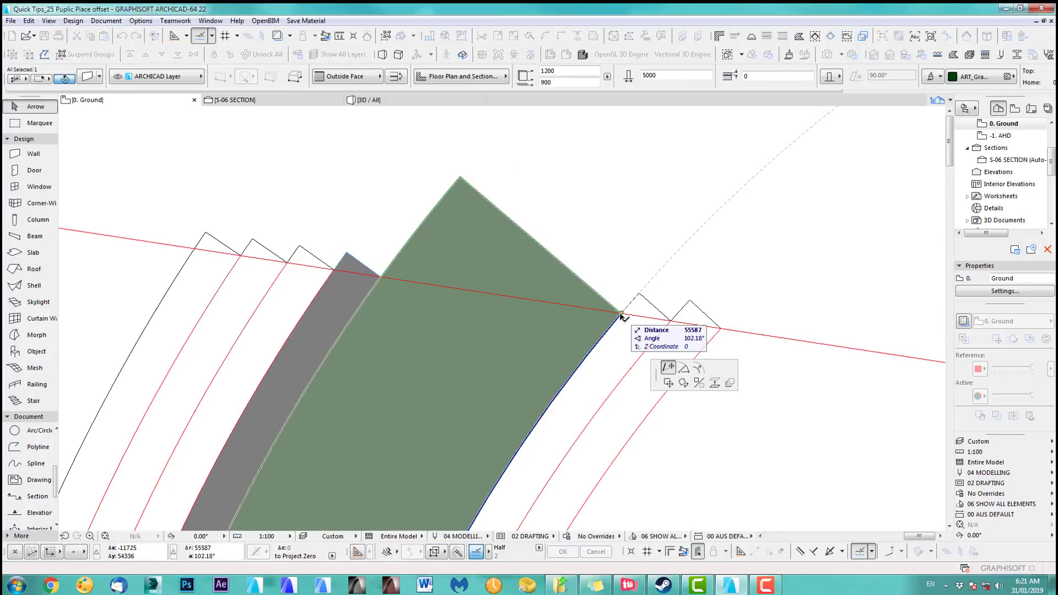
{"action": "left_click", "coordinate": [683, 368]}
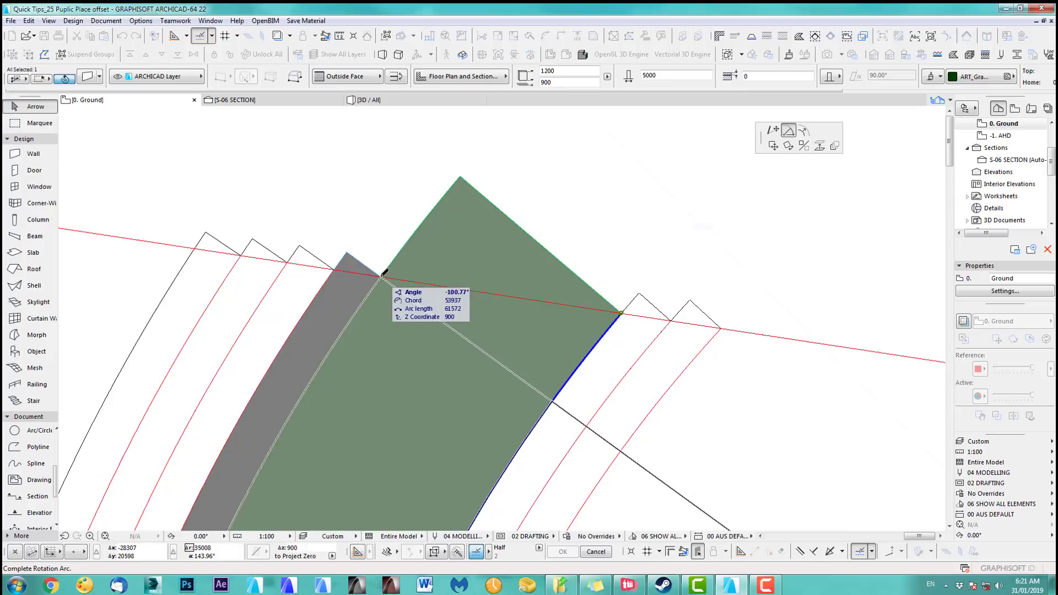
{"action": "left_click", "coordinate": [384, 273]}
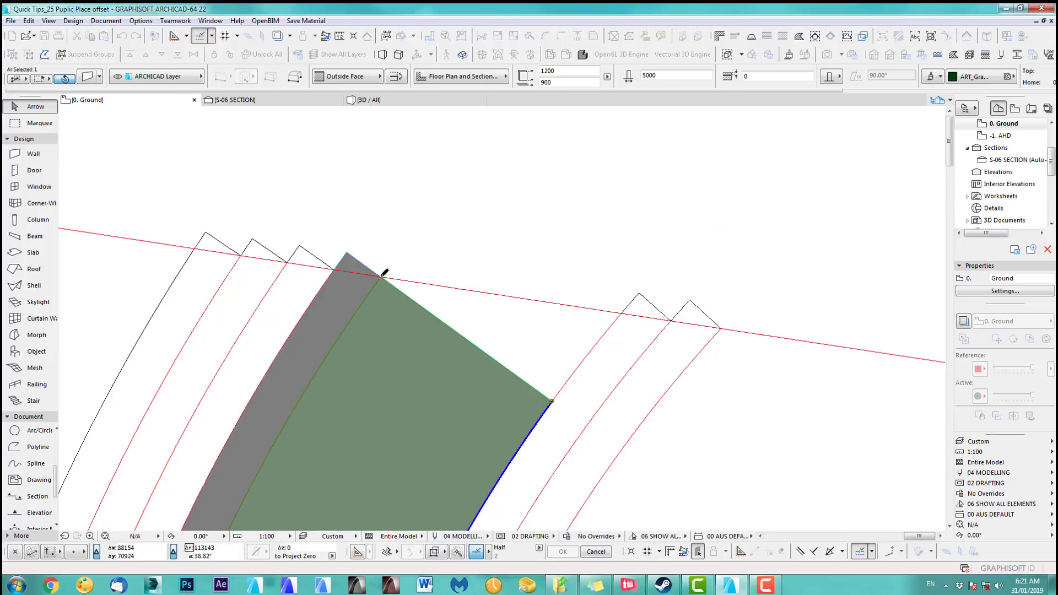
Step: Copy the grass wall's settings and fill the triangular gap between its end and the diagonal line with a polygon wall
{"action": "left_click", "coordinate": [487, 374]}
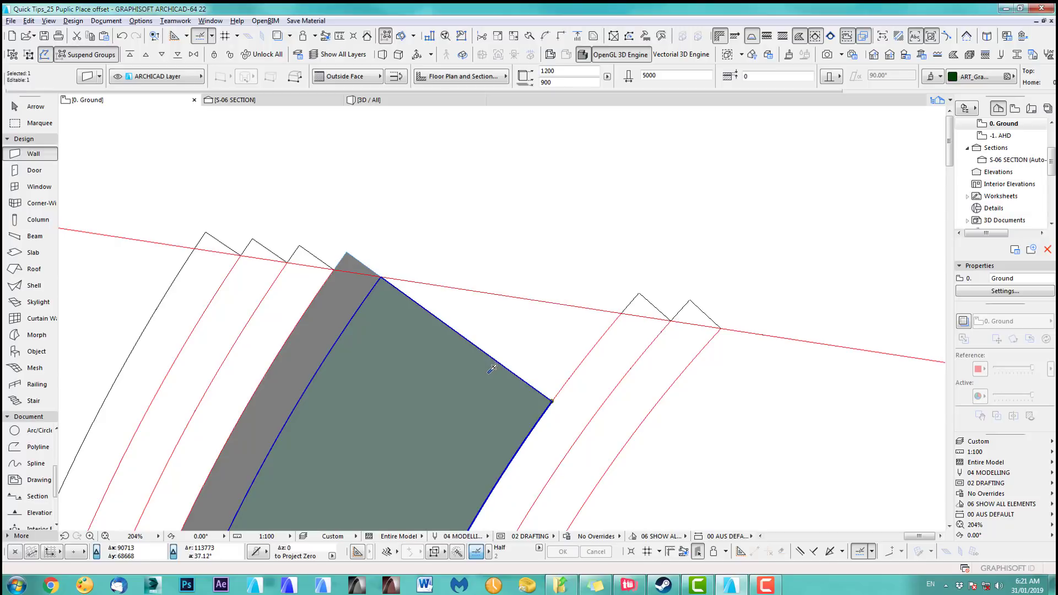
{"action": "key", "text": "Escape"}
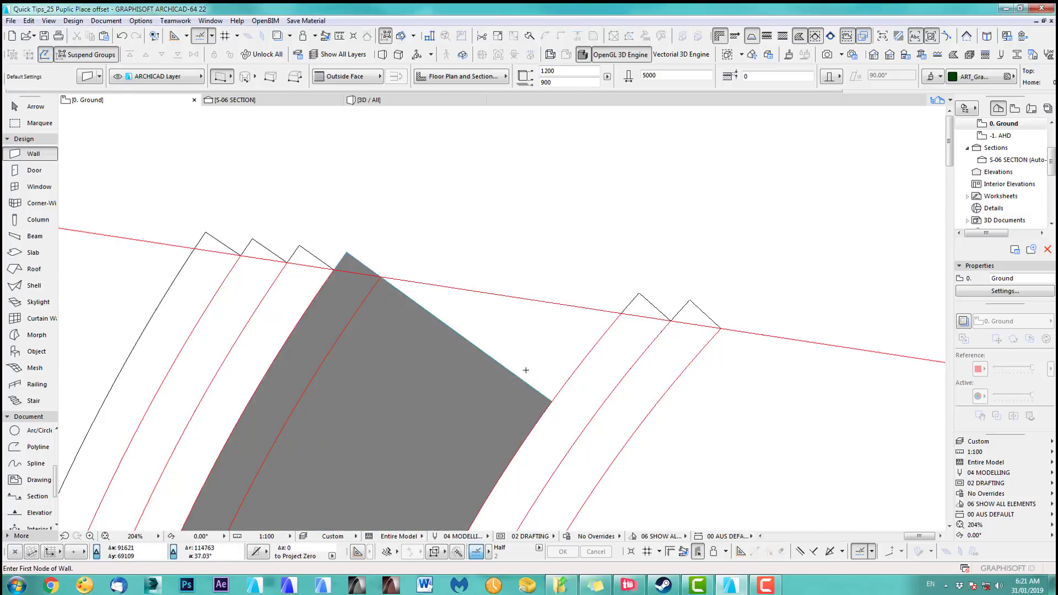
{"action": "left_click", "coordinate": [294, 77]}
{"action": "left_click", "coordinate": [381, 276]}
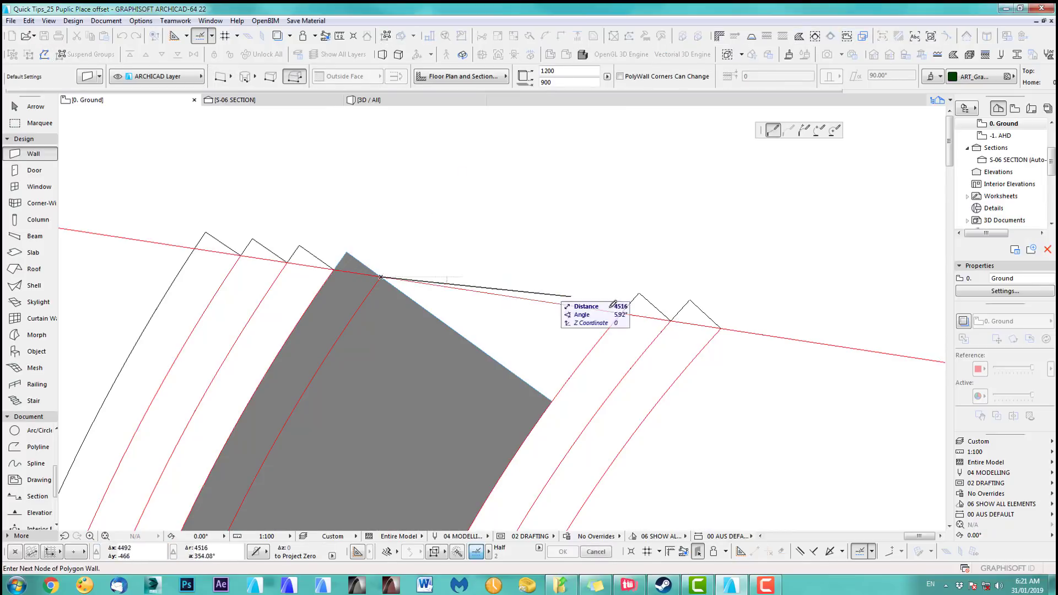
{"action": "left_click", "coordinate": [622, 312]}
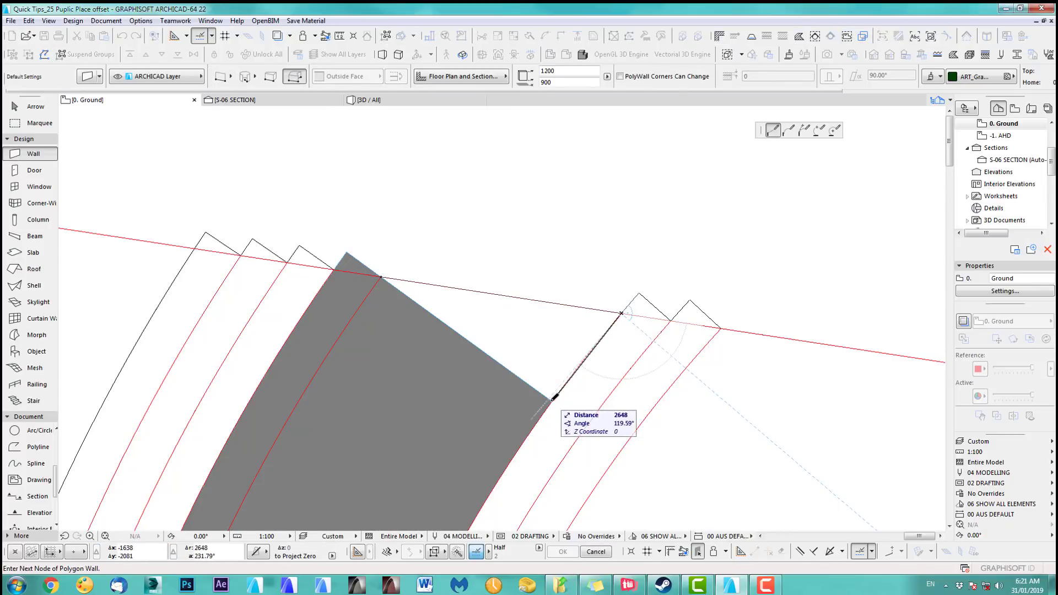
{"action": "double_click", "coordinate": [553, 397]}
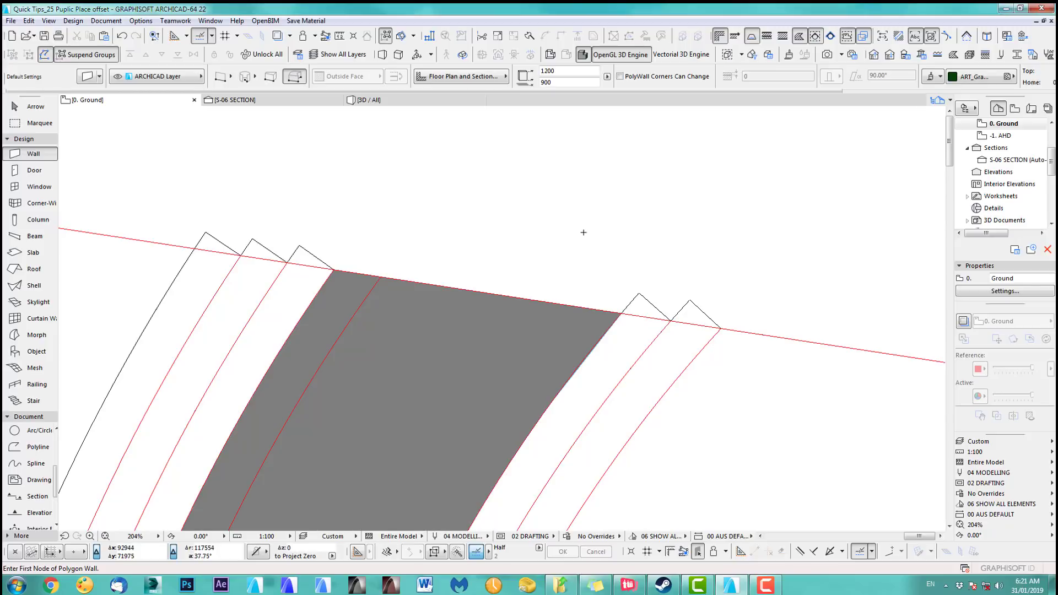
Step: Examine the terraces and their straight trimmed rear edge in the 3D view
{"action": "key", "text": "F3"}
{"action": "middle_click_drag", "start_coordinate": [293, 295], "coordinate": [564, 367], "text": "shift"}
{"action": "scroll", "coordinate": [563, 366], "scroll_direction": "down", "scroll_amount": 6}
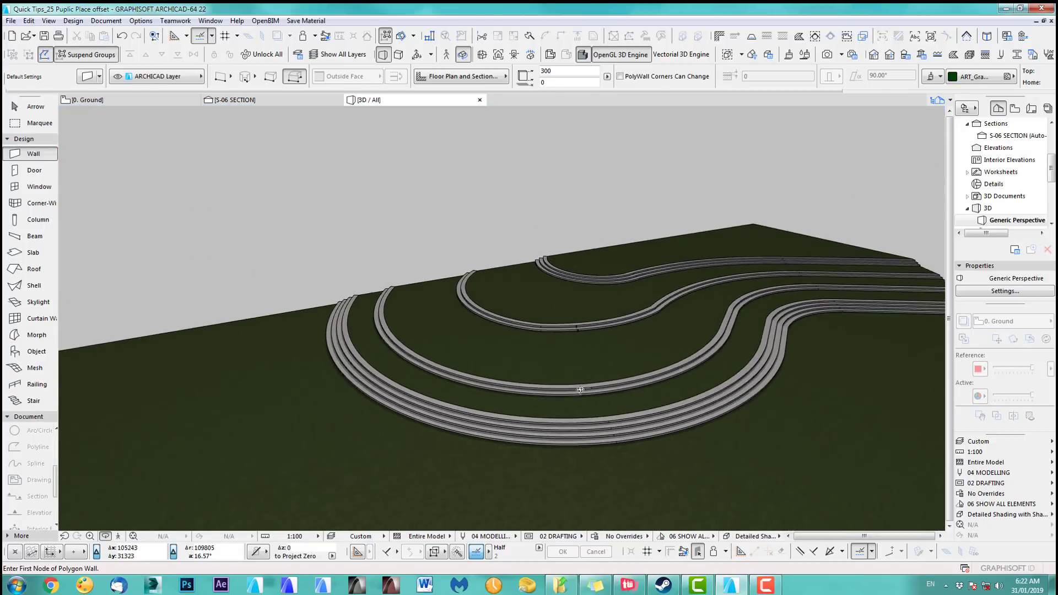
{"action": "middle_click_drag", "start_coordinate": [456, 404], "coordinate": [467, 381], "text": "shift"}
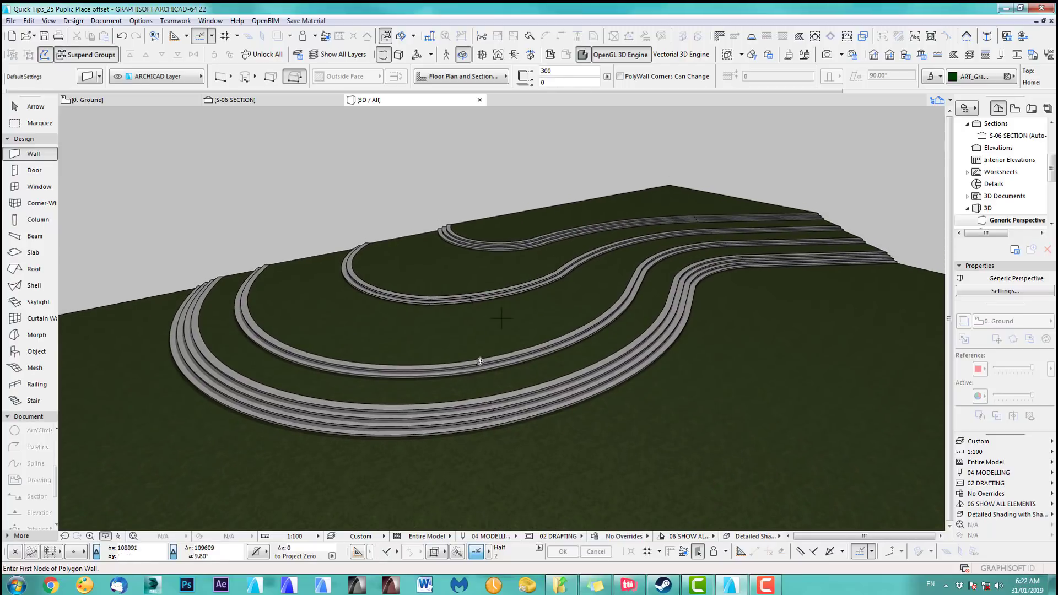